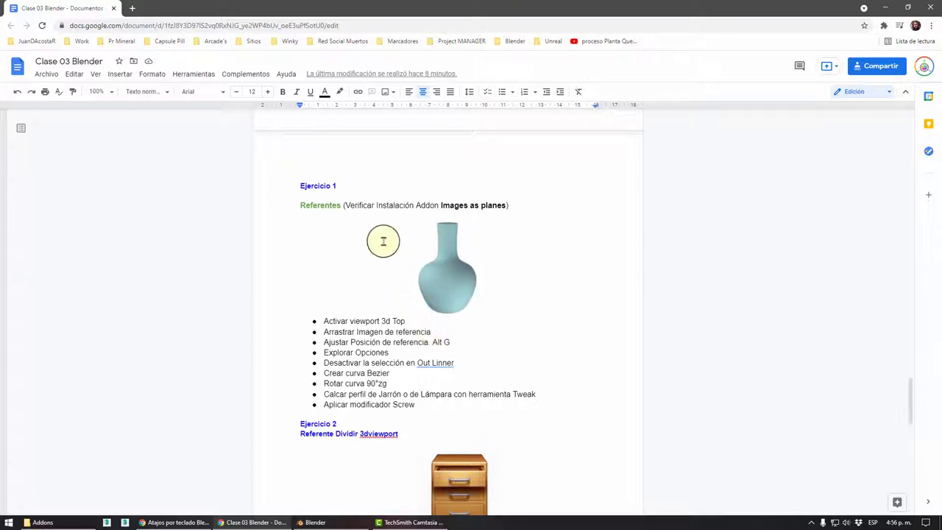
- Highlight '(Verificar Instalación Addon Images as planes)' on the Ejercicio 1 Referentes line
{"action": "left_click_drag", "start_coordinate": [345, 205], "coordinate": [506, 205]}
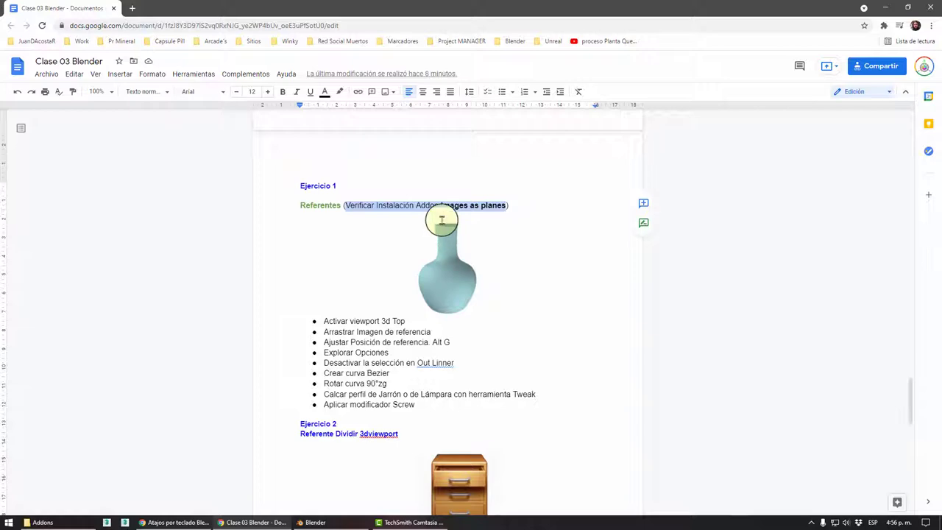
- Switch from the document to Blender and look through the File menu
{"action": "double_click", "coordinate": [412, 12]}
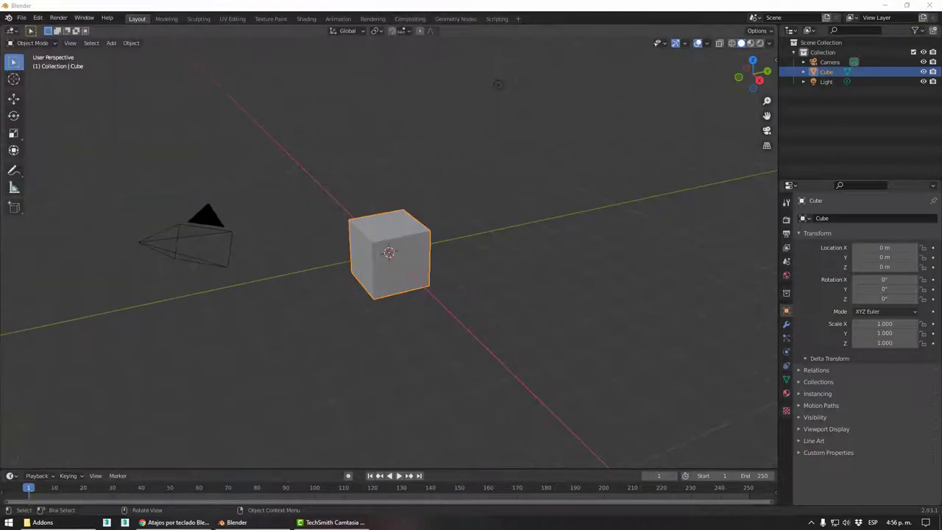
{"action": "scroll", "coordinate": [399, 273], "scroll_direction": "down", "scroll_amount": 2}
{"action": "left_click", "coordinate": [24, 19]}
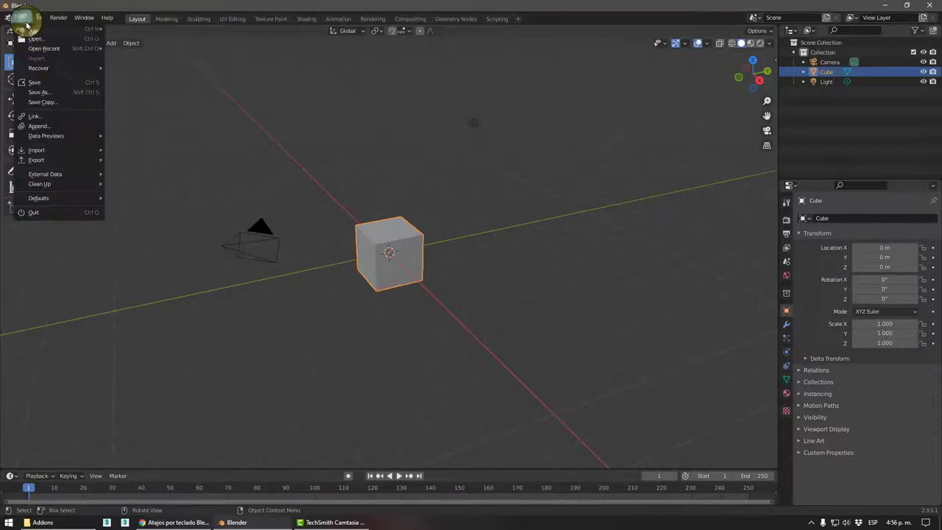
{"action": "scroll", "coordinate": [264, 226], "scroll_direction": "up", "scroll_amount": 1}
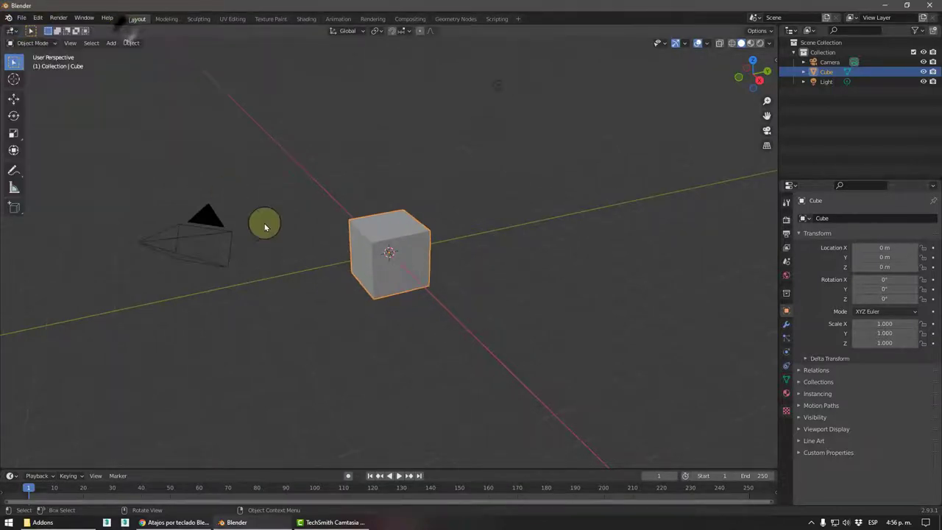
- Delete the camera, cube and light, then snap to Top Orthographic view
{"action": "left_click", "coordinate": [503, 76]}
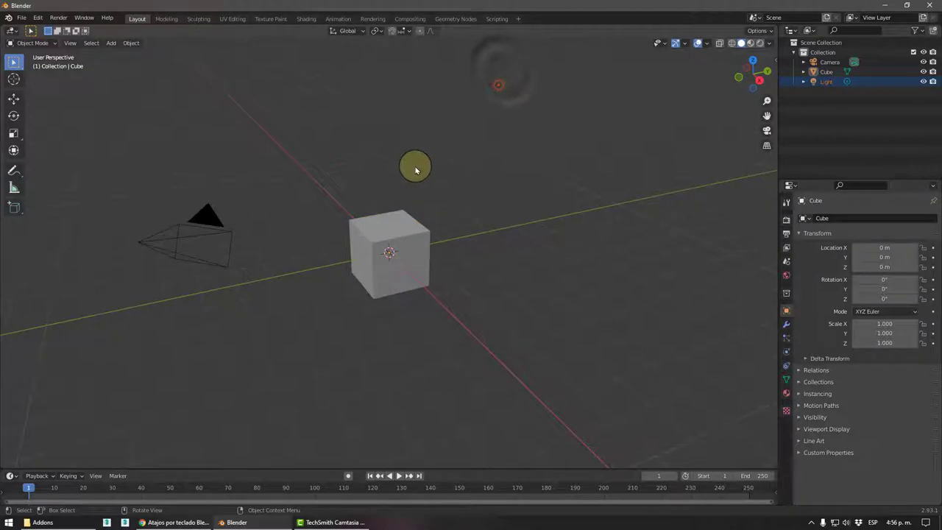
{"action": "key", "text": "a"}
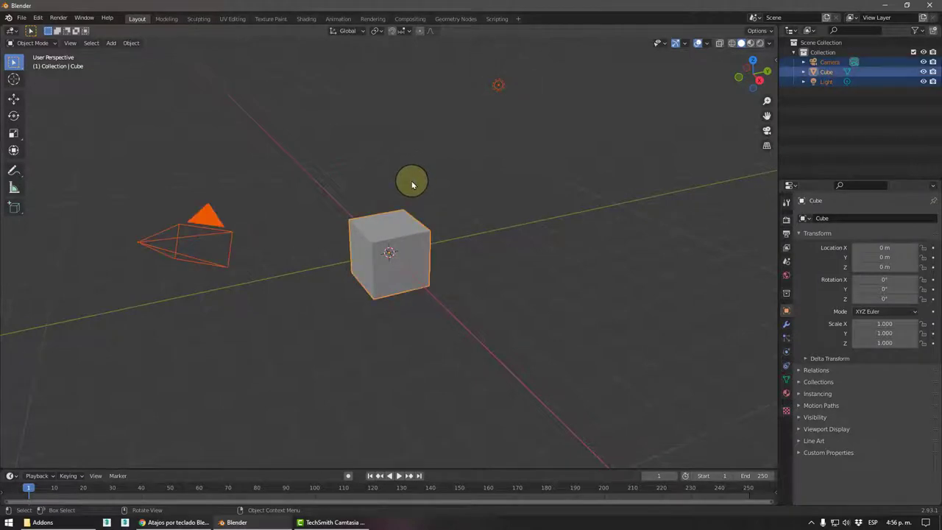
{"action": "key", "text": "Delete"}
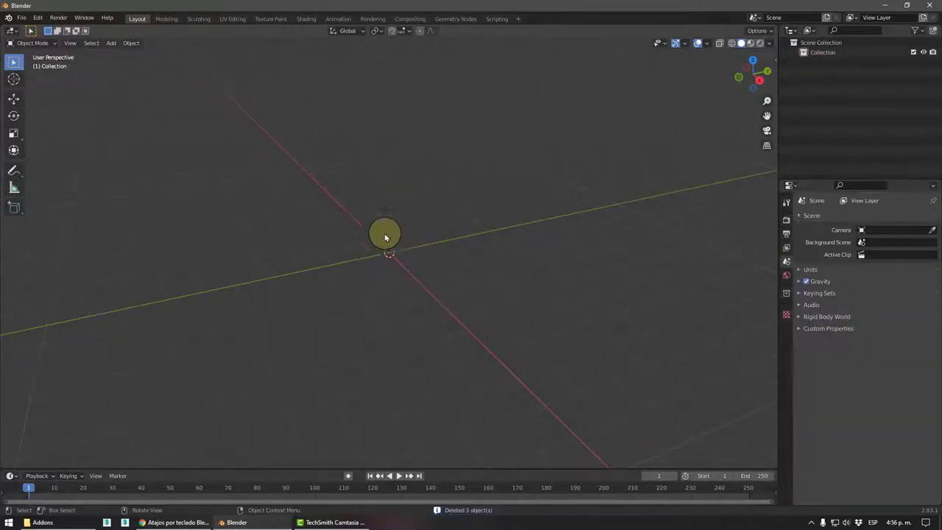
{"action": "middle_click_drag", "start_coordinate": [385, 237], "coordinate": [392, 265]}
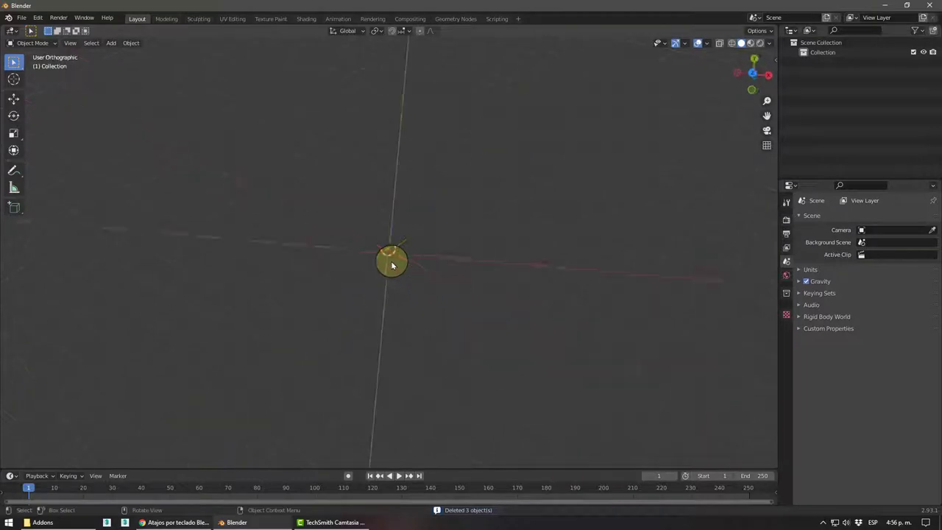
{"action": "key", "text": "KP_7"}
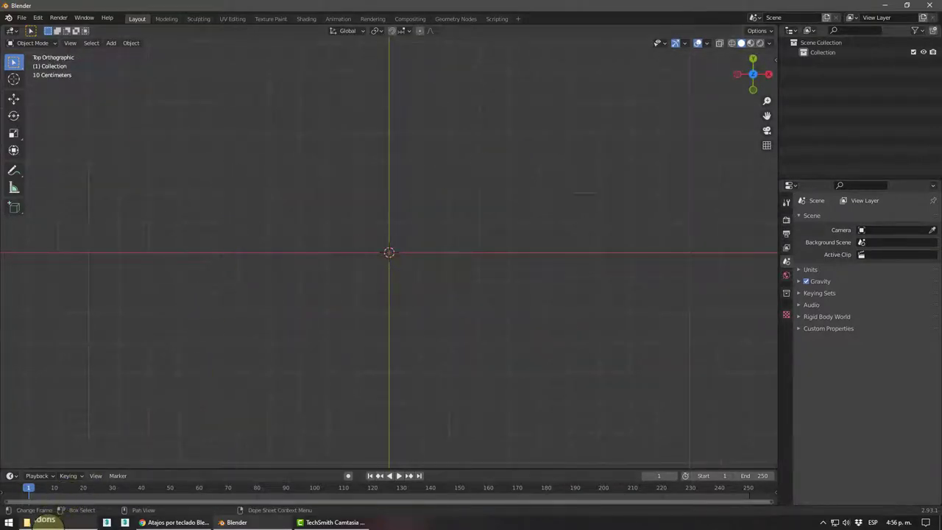
- In File Explorer, browse UdeM 2021-2 > HTIV 2021-2 > _Blender > Clase_03_Blender
{"action": "left_click", "coordinate": [44, 521]}
{"action": "left_click", "coordinate": [294, 90]}
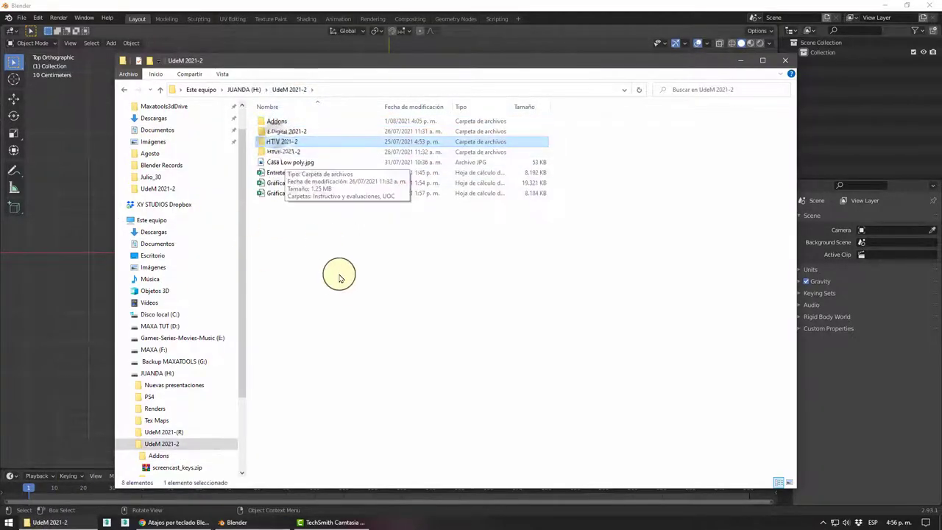
{"action": "left_click", "coordinate": [290, 143]}
{"action": "left_click_drag", "start_coordinate": [292, 143], "coordinate": [287, 137]}
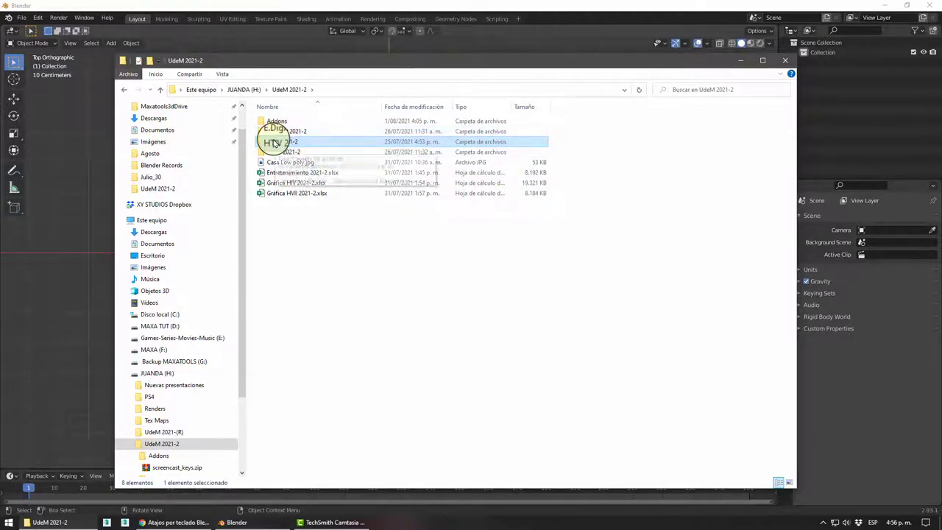
{"action": "double_click", "coordinate": [286, 141]}
{"action": "double_click", "coordinate": [278, 121]}
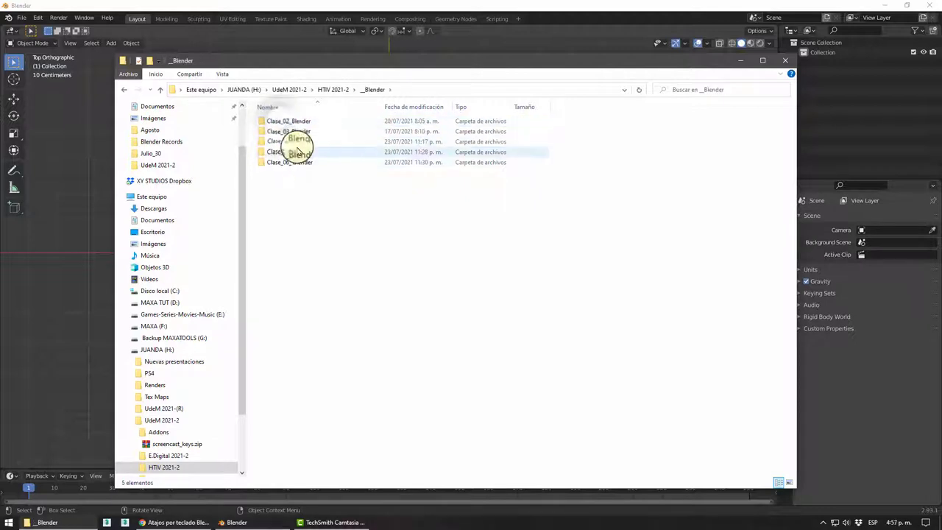
{"action": "left_click", "coordinate": [293, 132]}
{"action": "double_click", "coordinate": [293, 134]}
- Open Files Clase 03, show it as Large icons, and move the window aside
{"action": "left_click", "coordinate": [373, 276]}
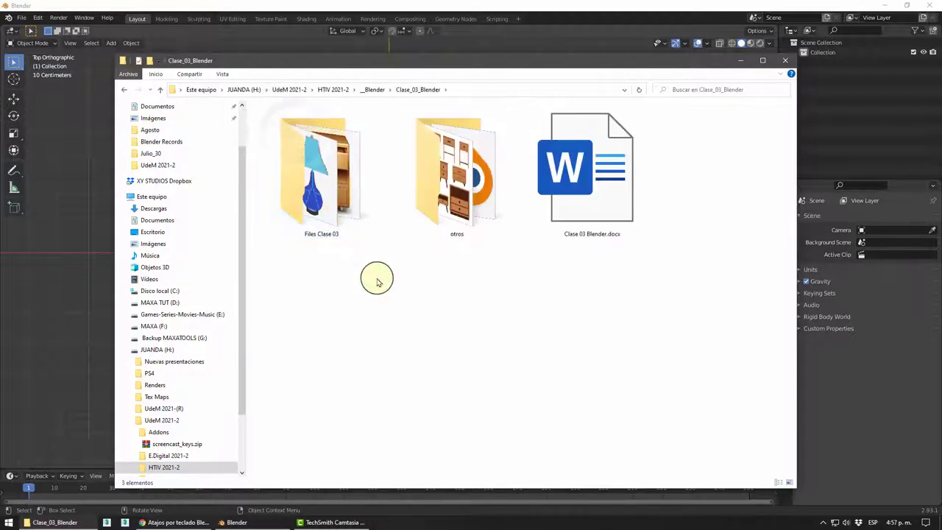
{"action": "double_click", "coordinate": [326, 197]}
{"action": "right_click", "coordinate": [354, 210]}
{"action": "mouse_move", "coordinate": [427, 216]}
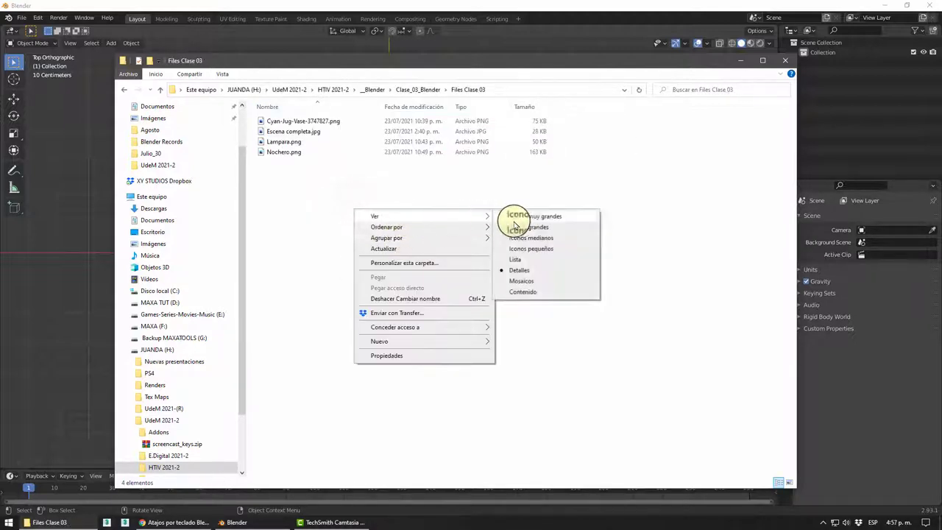
{"action": "left_click", "coordinate": [526, 226]}
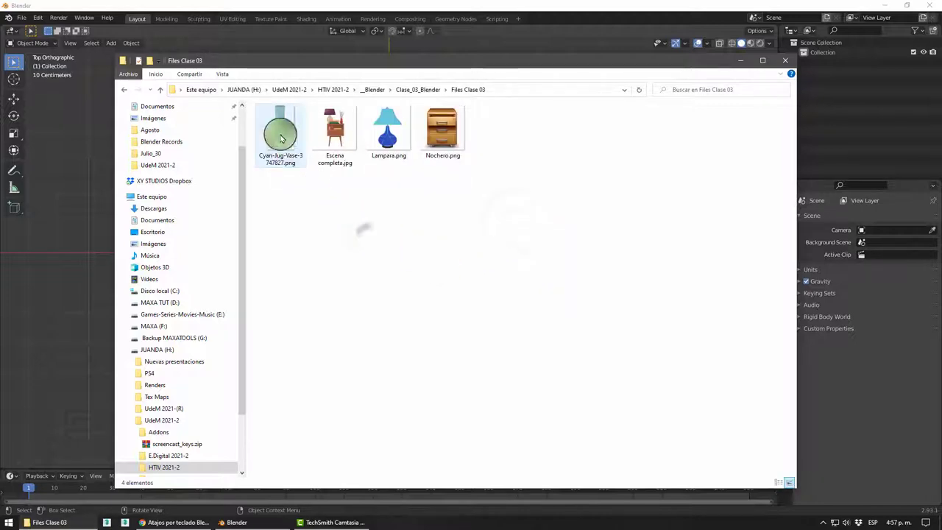
{"action": "mouse_move", "coordinate": [396, 75]}
{"action": "left_mouse_down"}
{"action": "mouse_move", "coordinate": [437, 168]}
{"action": "mouse_move", "coordinate": [430, 282]}
{"action": "left_mouse_up"}
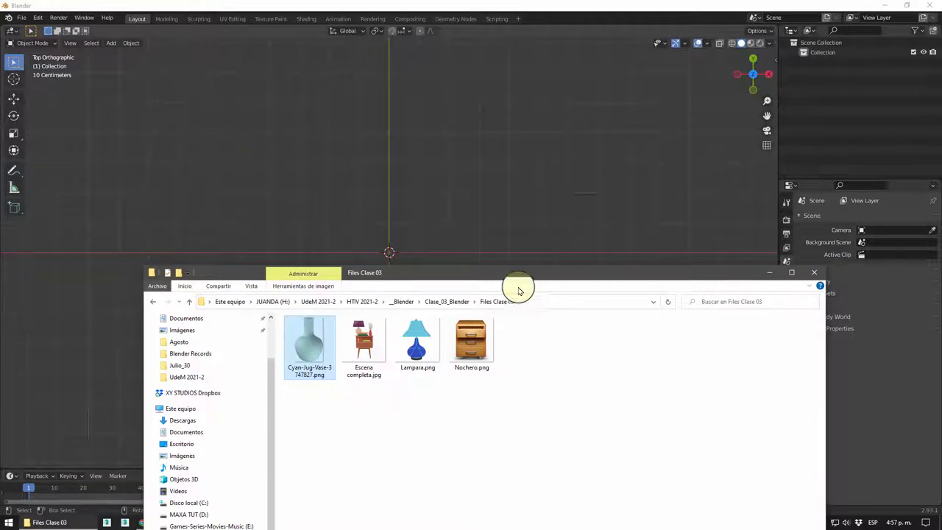
- Drag the vase image into Blender, delete it again, and return to Blender
{"action": "left_click_drag", "start_coordinate": [309, 342], "coordinate": [403, 223]}
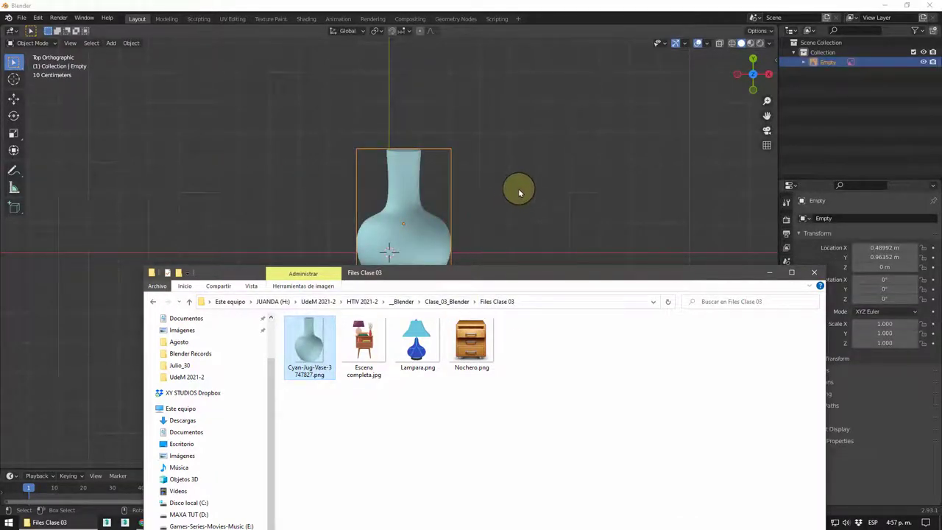
{"action": "mouse_move", "coordinate": [515, 189]}
{"action": "middle_mouse_down"}
{"action": "mouse_move", "coordinate": [483, 261]}
{"action": "mouse_move", "coordinate": [490, 238]}
{"action": "mouse_move", "coordinate": [496, 285]}
{"action": "mouse_move", "coordinate": [483, 277]}
{"action": "middle_mouse_up"}
{"action": "key", "text": "Delete"}
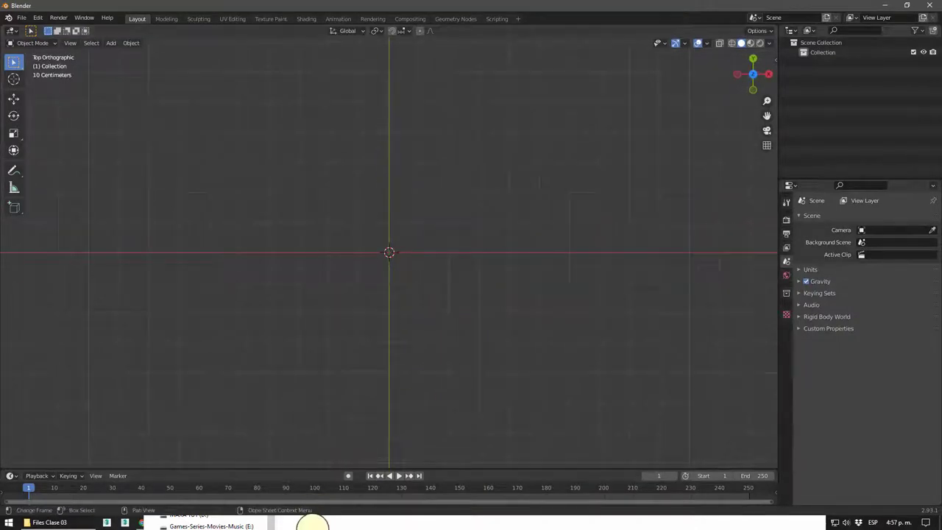
{"action": "left_click", "coordinate": [324, 526]}
{"action": "left_click_drag", "start_coordinate": [437, 271], "coordinate": [400, 183]}
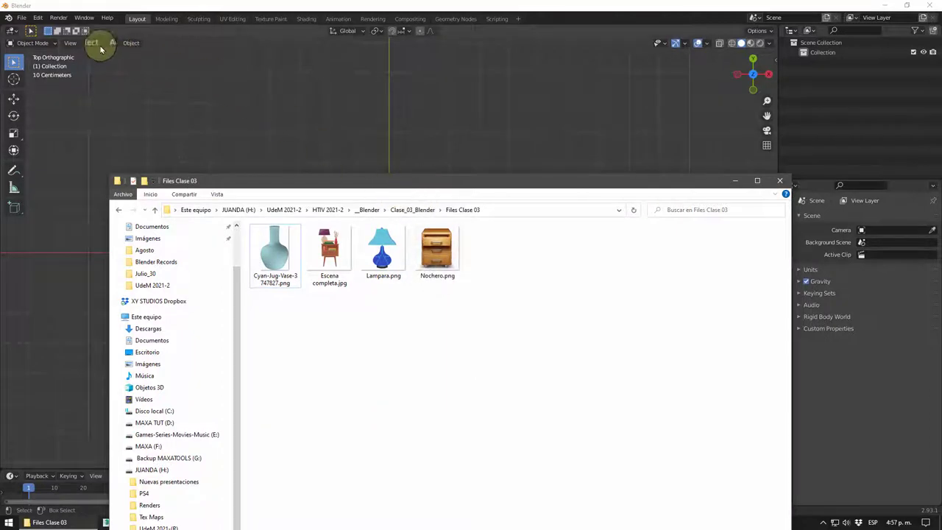
{"action": "left_click", "coordinate": [39, 19]}
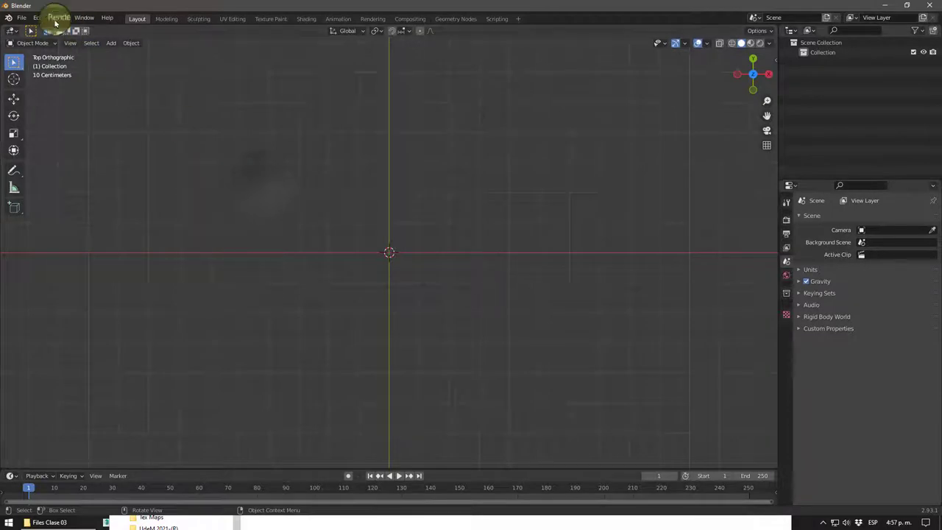
- In Preferences > Add-ons, search 'Images as' and enable Import Images as Planes
{"action": "left_click", "coordinate": [38, 18]}
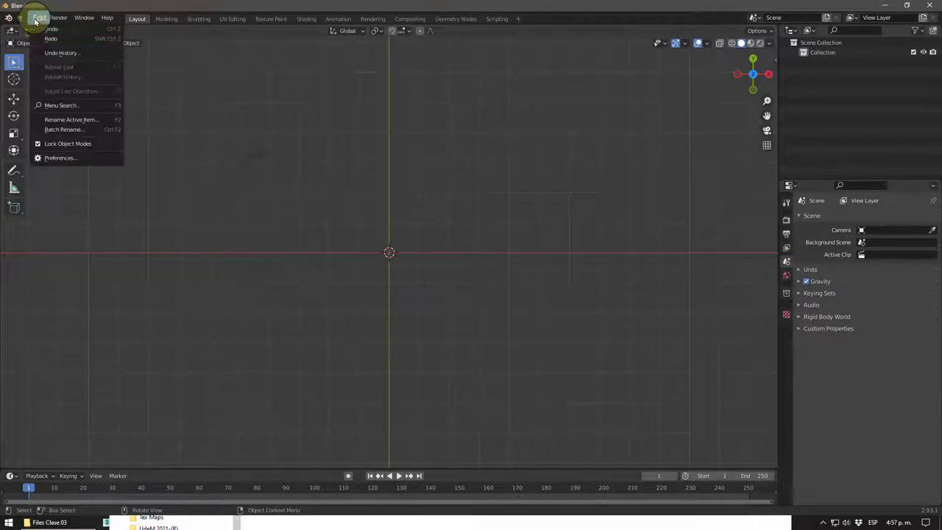
{"action": "left_click", "coordinate": [62, 159]}
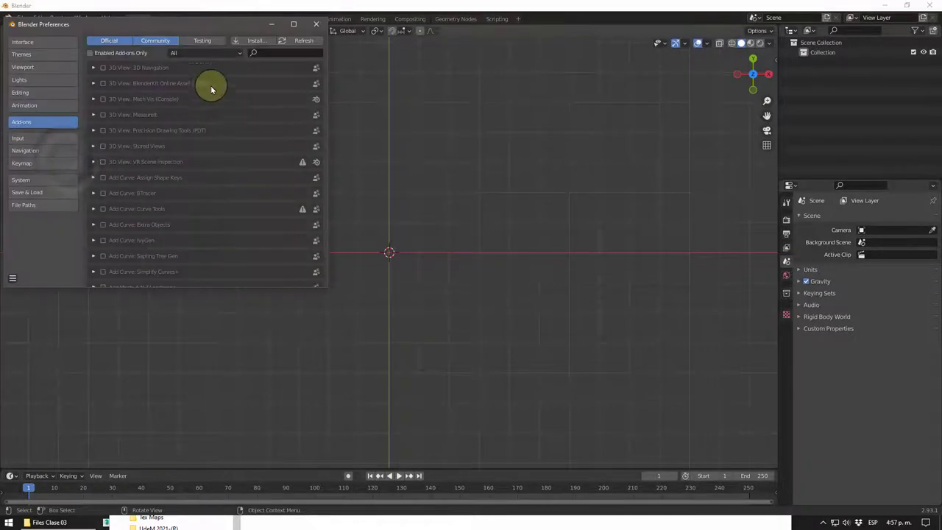
{"action": "left_click", "coordinate": [269, 53]}
{"action": "type", "text": "Images as"}
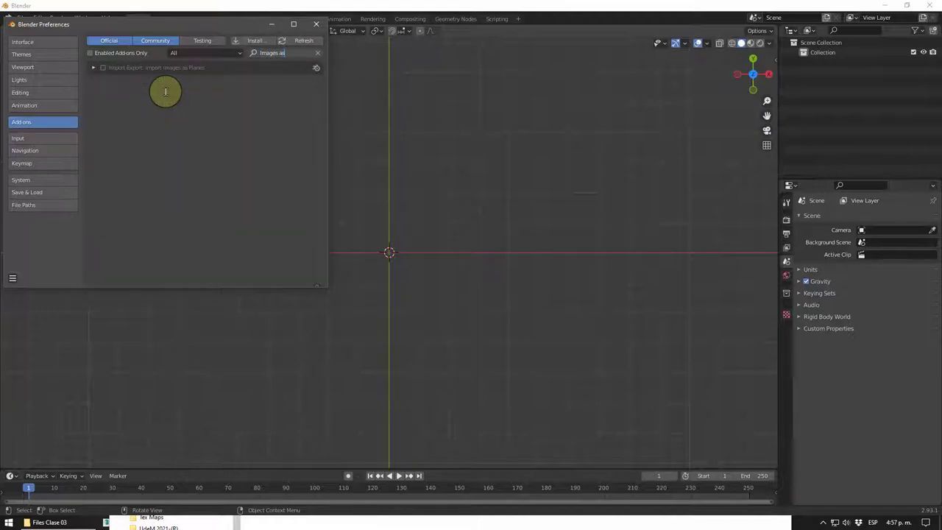
{"action": "left_click", "coordinate": [94, 69]}
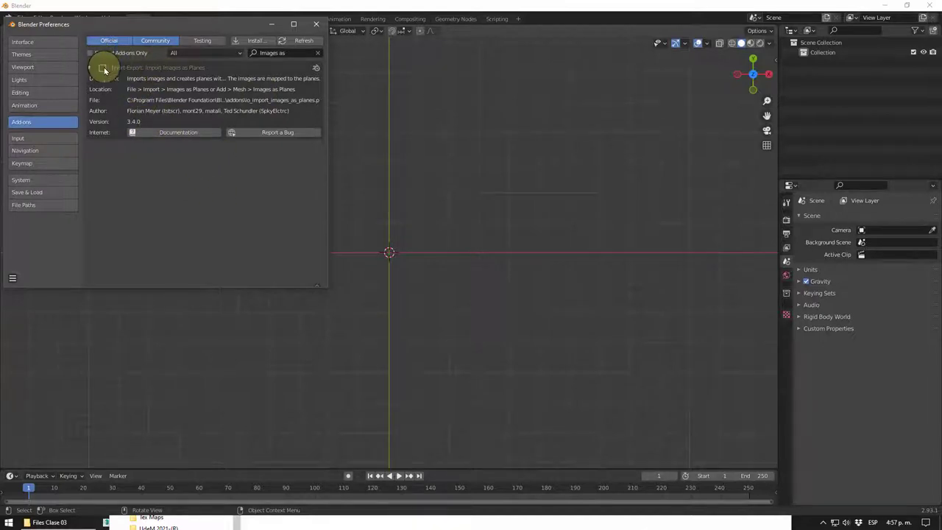
{"action": "left_click", "coordinate": [314, 28]}
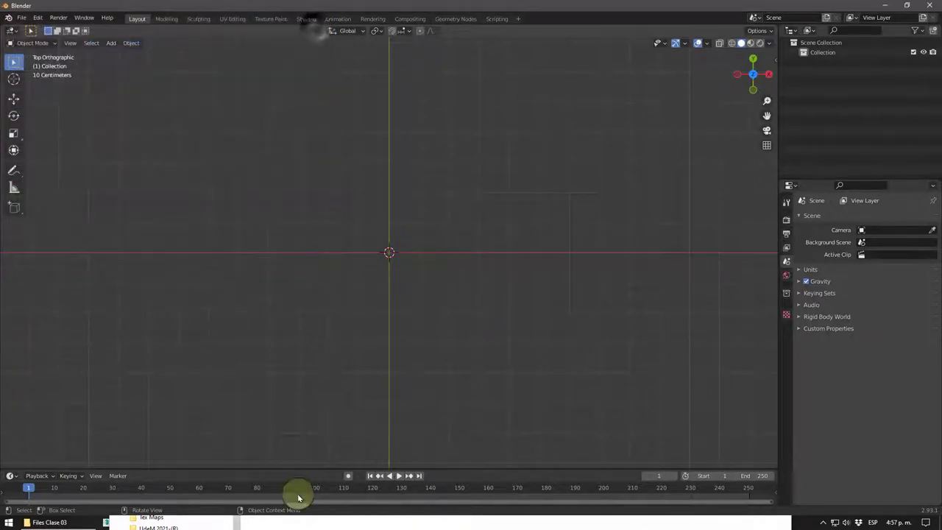
- Close Preferences and start adding an Image as Plane from the Shift+A menu
{"action": "left_click", "coordinate": [316, 517]}
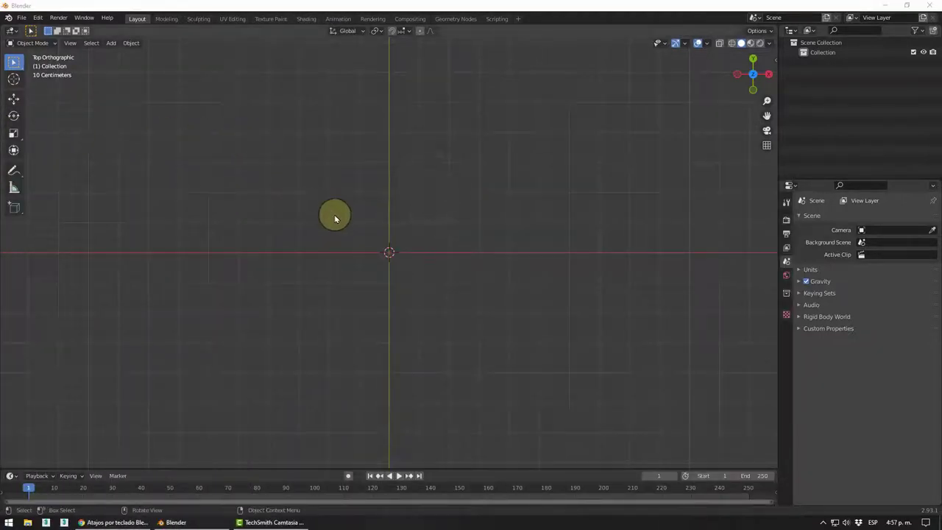
{"action": "key", "text": "shift+a"}
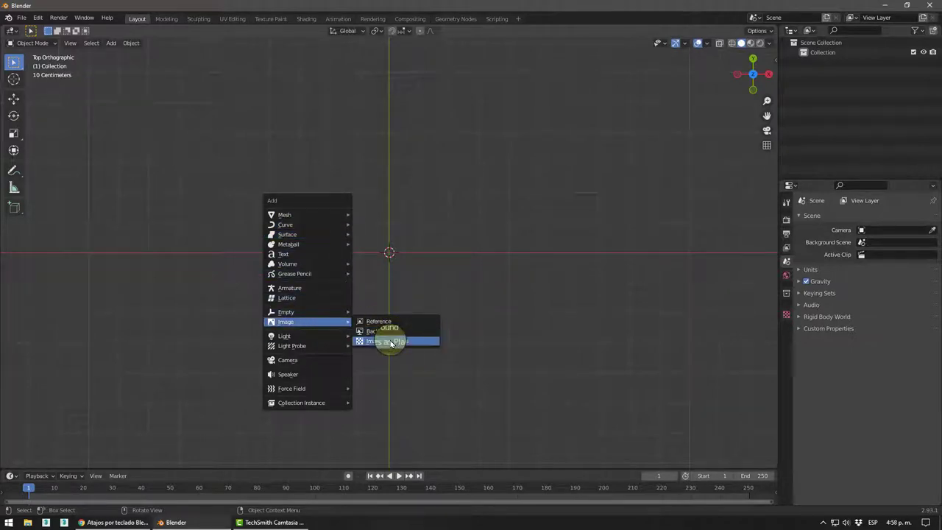
{"action": "left_click", "coordinate": [391, 343]}
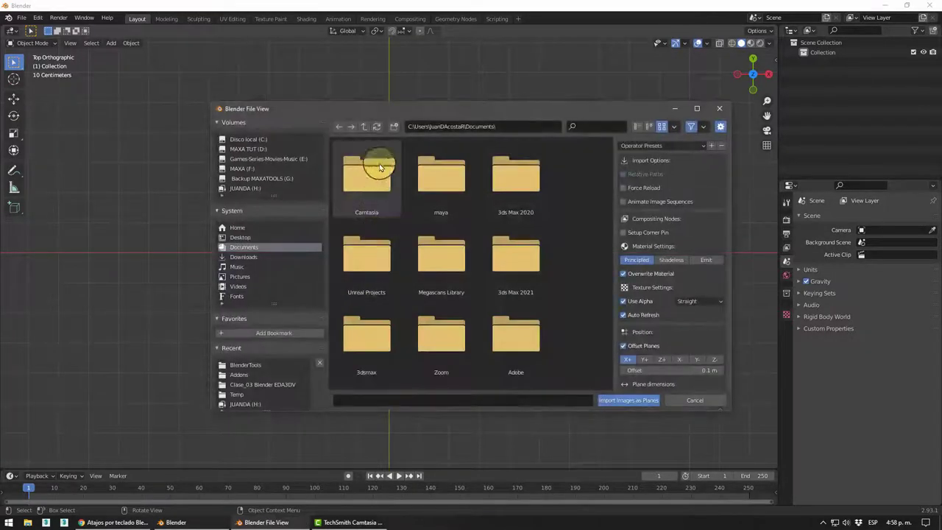
{"action": "scroll", "coordinate": [397, 214], "scroll_direction": "down", "scroll_amount": 3}
{"action": "scroll", "coordinate": [393, 257], "scroll_direction": "down", "scroll_amount": 2}
- Browse the JUANDA (H:) drive through UdeM 2021-2, HTIV 2021-2, _Blender to Clase_03_Blender
{"action": "left_click", "coordinate": [258, 189]}
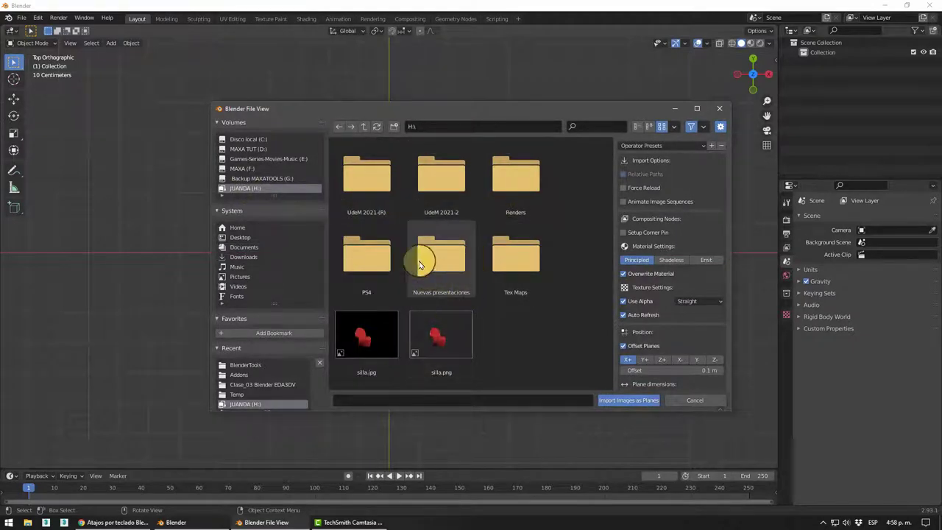
{"action": "double_click", "coordinate": [443, 168]}
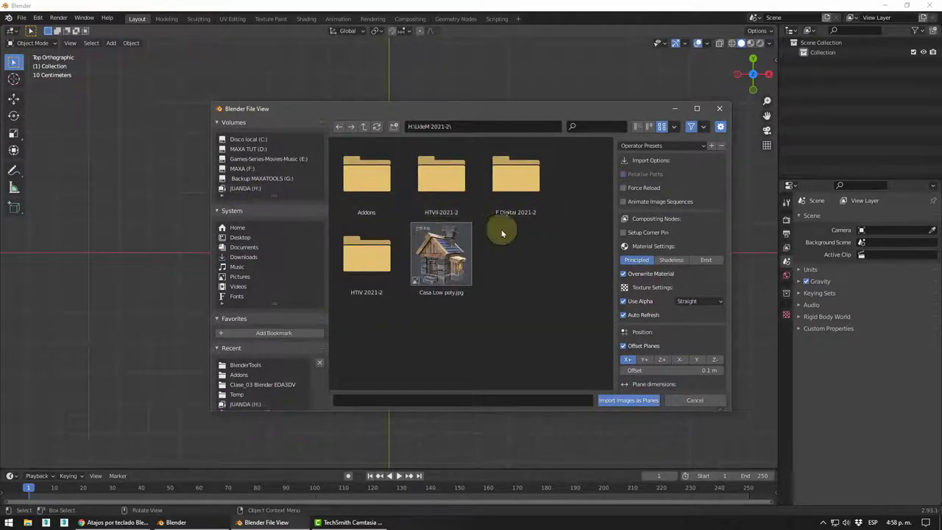
{"action": "double_click", "coordinate": [366, 292]}
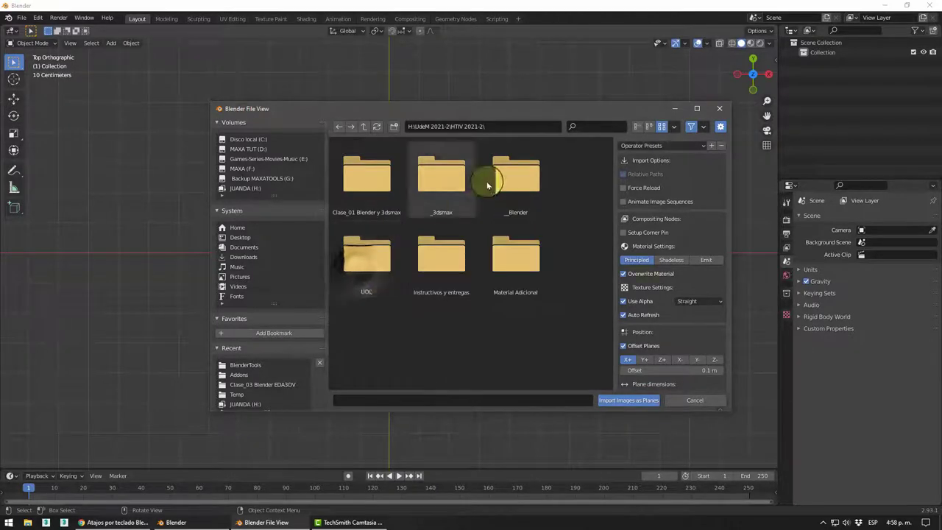
{"action": "left_click", "coordinate": [512, 187]}
{"action": "double_click", "coordinate": [513, 186]}
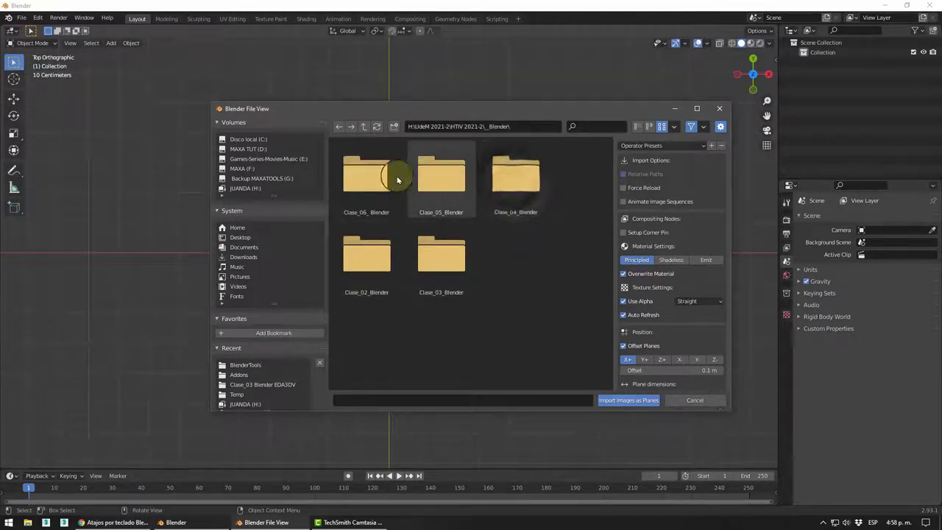
{"action": "double_click", "coordinate": [425, 269]}
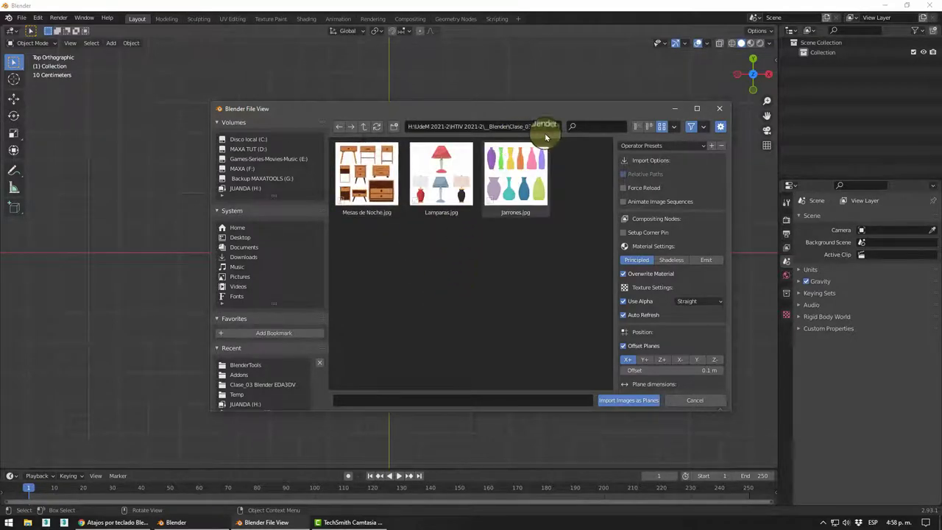
- Detour through Clase_04_Blender, then return to the Files Clase 03 folder
{"action": "left_click", "coordinate": [363, 126]}
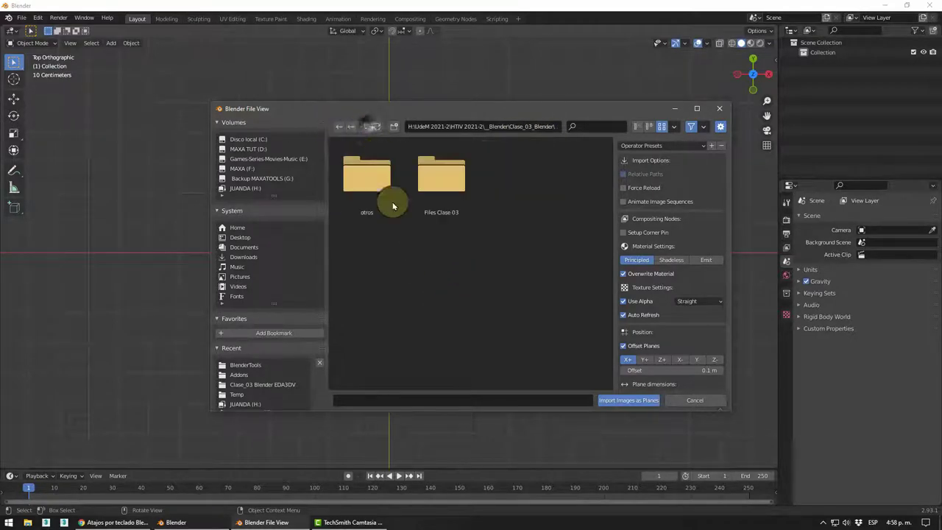
{"action": "left_click", "coordinate": [364, 128]}
{"action": "double_click", "coordinate": [521, 179]}
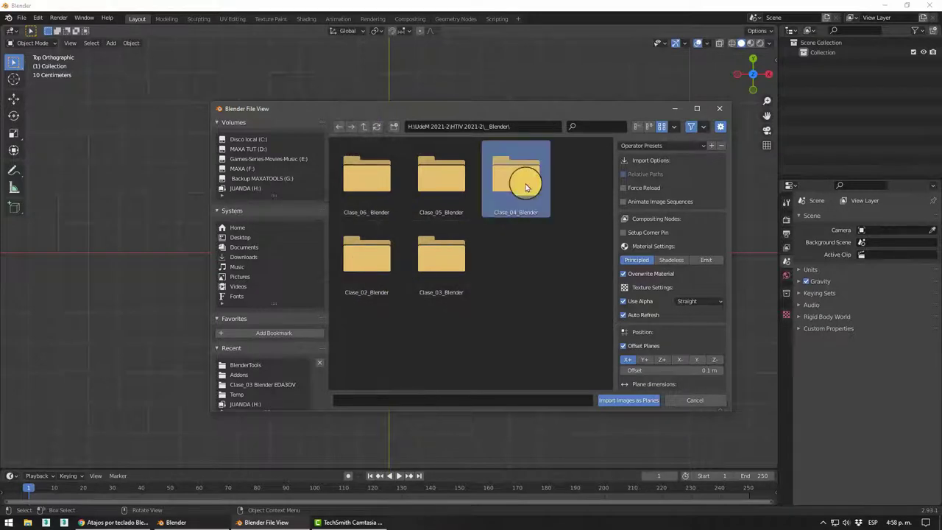
{"action": "double_click", "coordinate": [371, 178]}
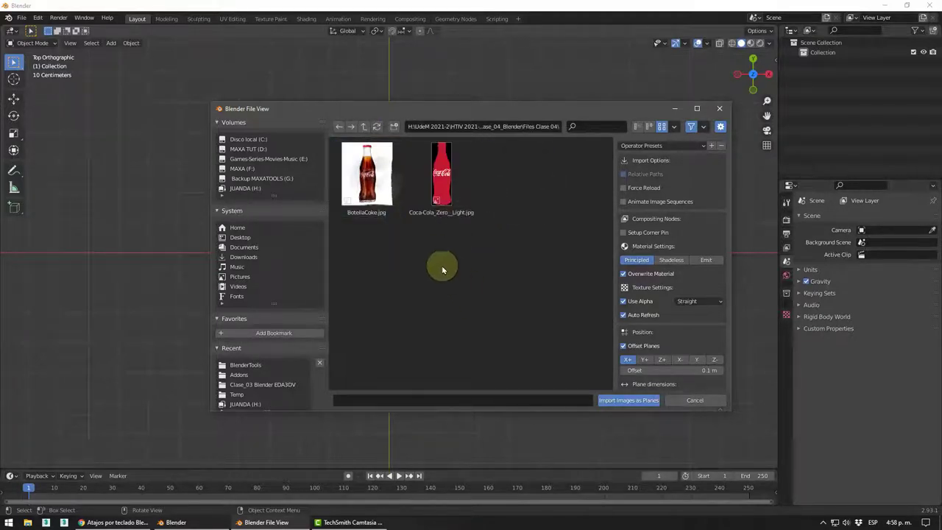
{"action": "left_click", "coordinate": [364, 128]}
{"action": "left_click", "coordinate": [365, 128]}
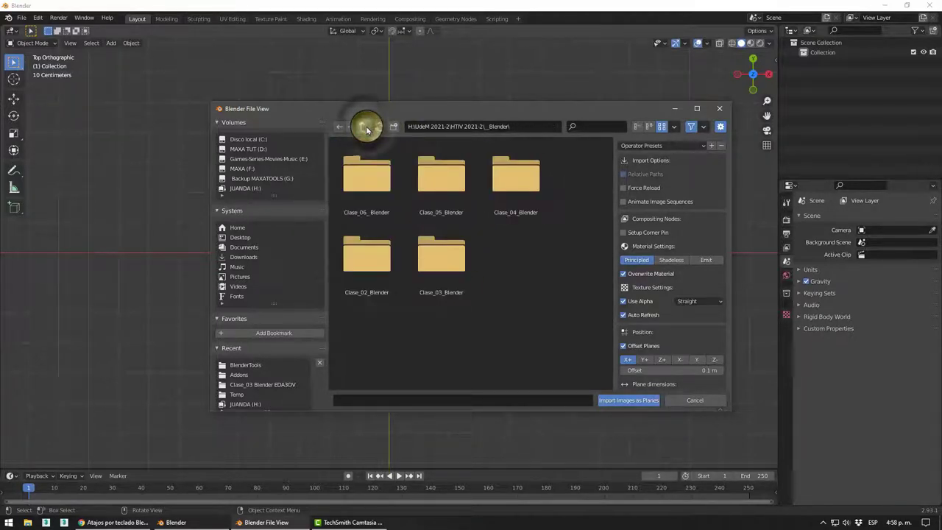
{"action": "double_click", "coordinate": [442, 257]}
{"action": "double_click", "coordinate": [441, 177]}
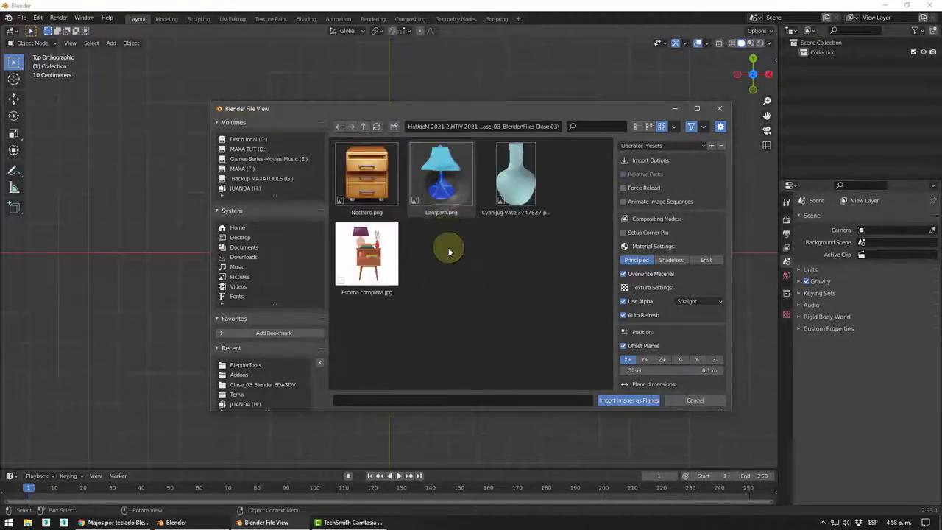
- Choose Cyan-Jug-Vase-3747827.png as the image to import
{"action": "left_click", "coordinate": [515, 204]}
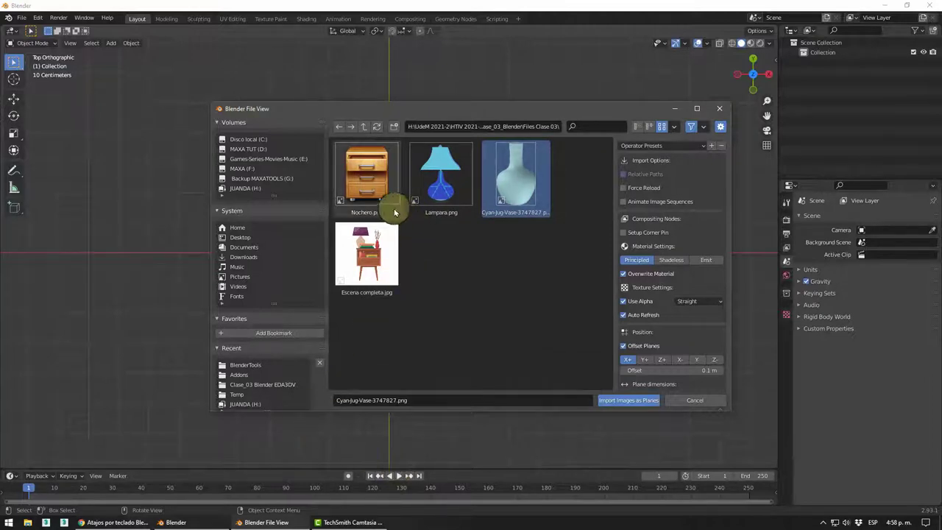
{"action": "left_click_drag", "start_coordinate": [493, 173], "coordinate": [512, 184]}
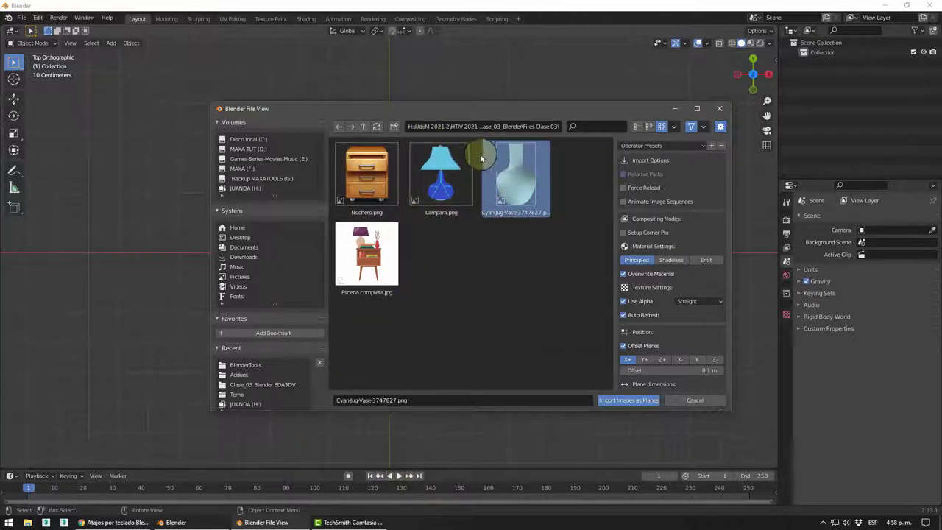
{"action": "left_click_drag", "start_coordinate": [479, 156], "coordinate": [490, 245]}
{"action": "left_click_drag", "start_coordinate": [404, 311], "coordinate": [372, 267]}
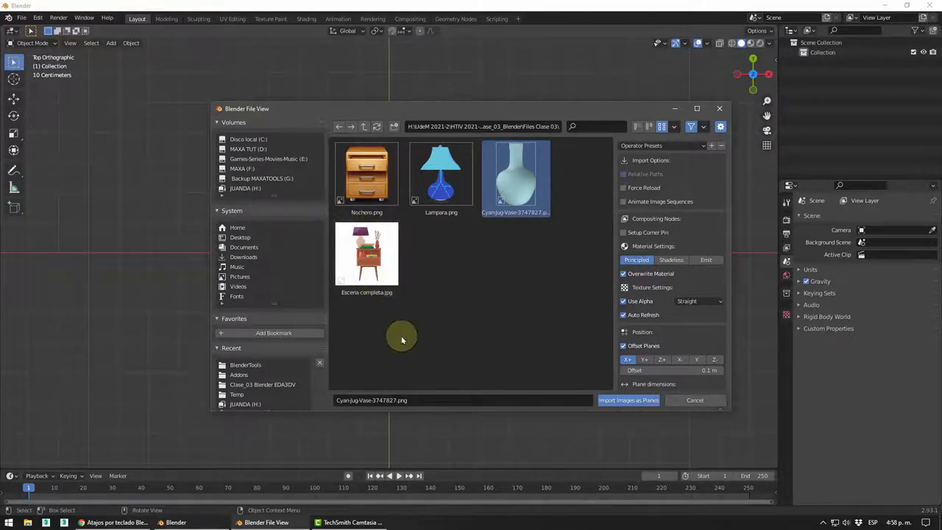
- Import the vase picture as a plane and set viewport shading to Material Preview
{"action": "left_click", "coordinate": [625, 401]}
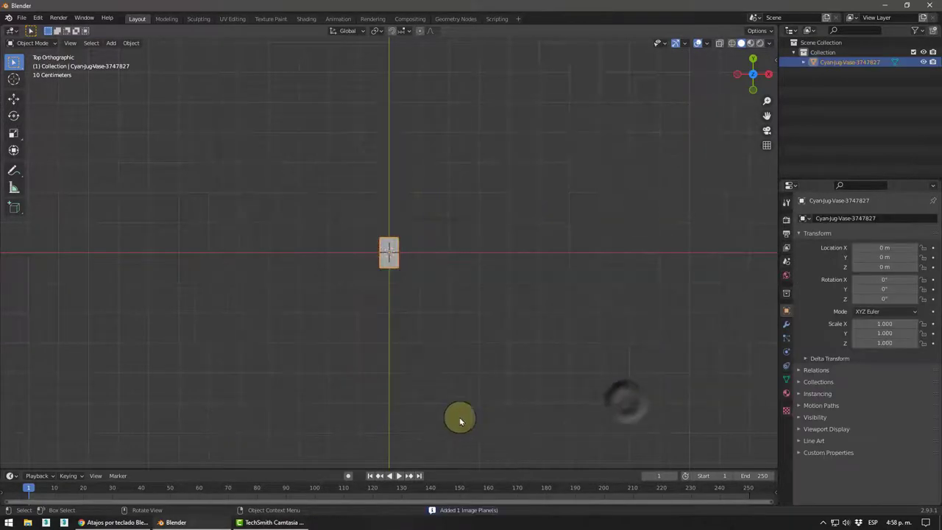
{"action": "scroll", "coordinate": [360, 228], "scroll_direction": "up", "scroll_amount": 8}
{"action": "scroll", "coordinate": [382, 250], "scroll_direction": "up", "scroll_amount": 3}
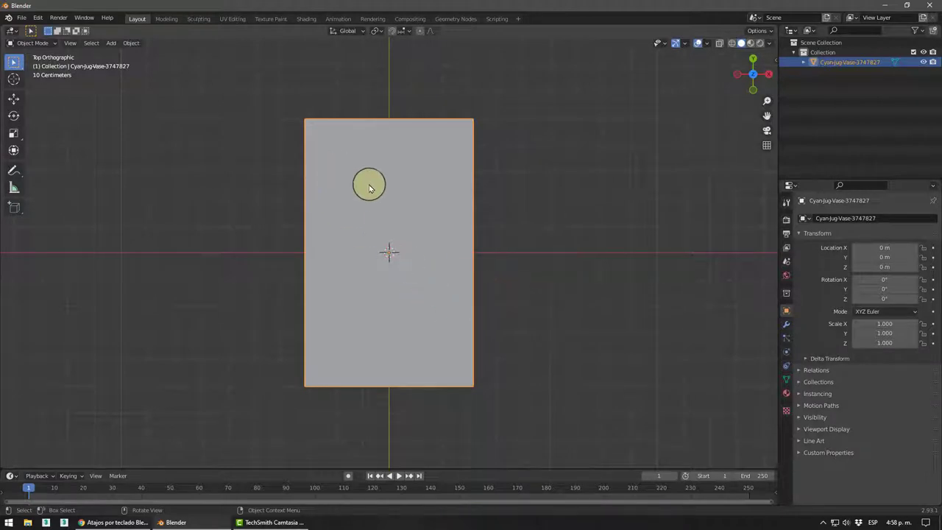
{"action": "left_click", "coordinate": [732, 43]}
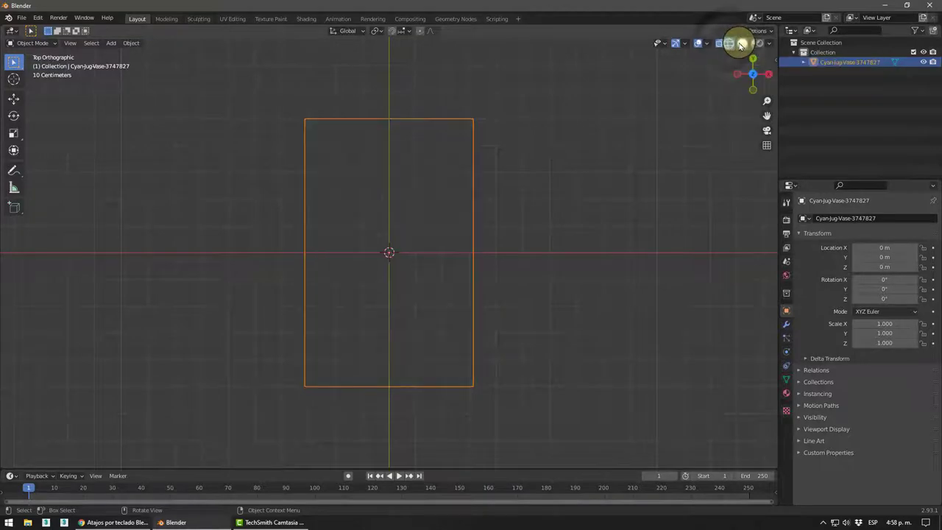
{"action": "left_click", "coordinate": [740, 44]}
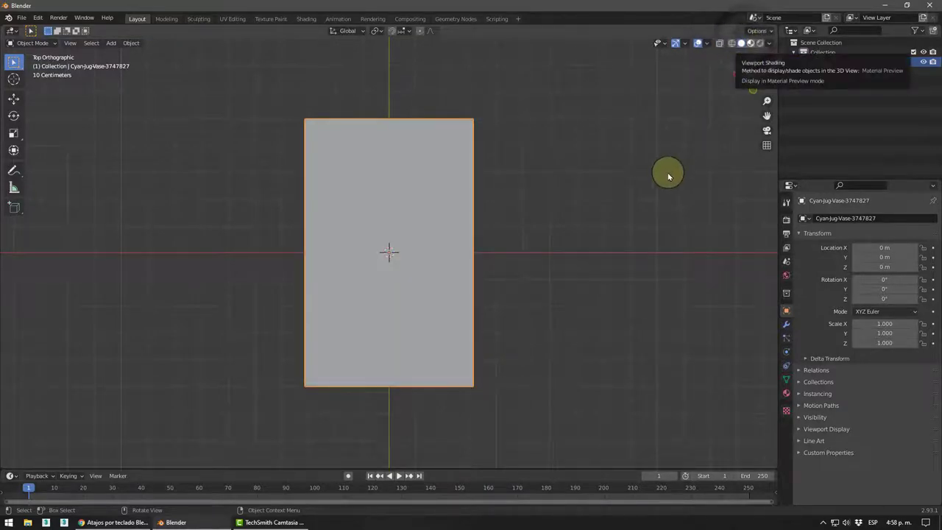
{"action": "left_click", "coordinate": [751, 43]}
- Select and orbit around the vase image plane, then deselect it
{"action": "left_click", "coordinate": [388, 178]}
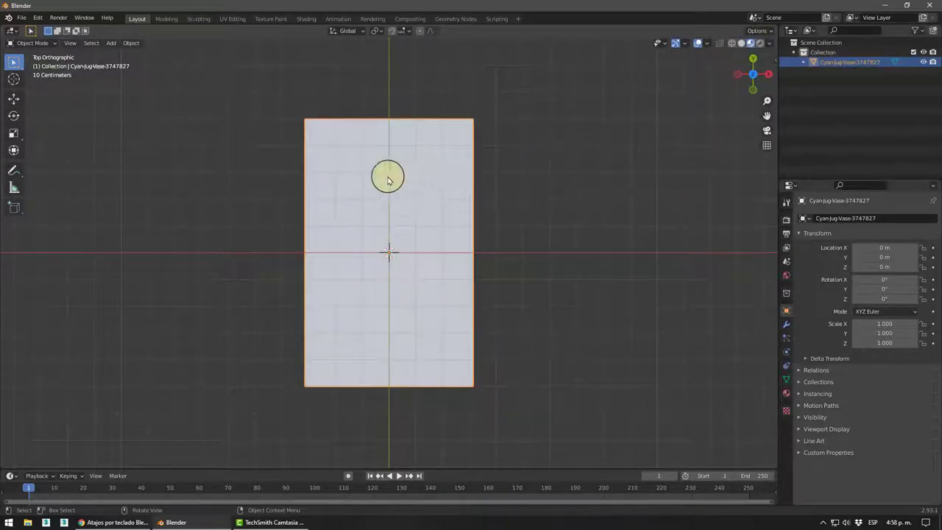
{"action": "mouse_move", "coordinate": [578, 242]}
{"action": "middle_mouse_down"}
{"action": "mouse_move", "coordinate": [505, 242]}
{"action": "mouse_move", "coordinate": [595, 299]}
{"action": "mouse_move", "coordinate": [422, 281]}
{"action": "mouse_move", "coordinate": [432, 287]}
{"action": "mouse_move", "coordinate": [421, 277]}
{"action": "mouse_move", "coordinate": [483, 284]}
{"action": "mouse_move", "coordinate": [479, 312]}
{"action": "mouse_move", "coordinate": [472, 309]}
{"action": "middle_mouse_up"}
{"action": "left_click", "coordinate": [559, 328]}
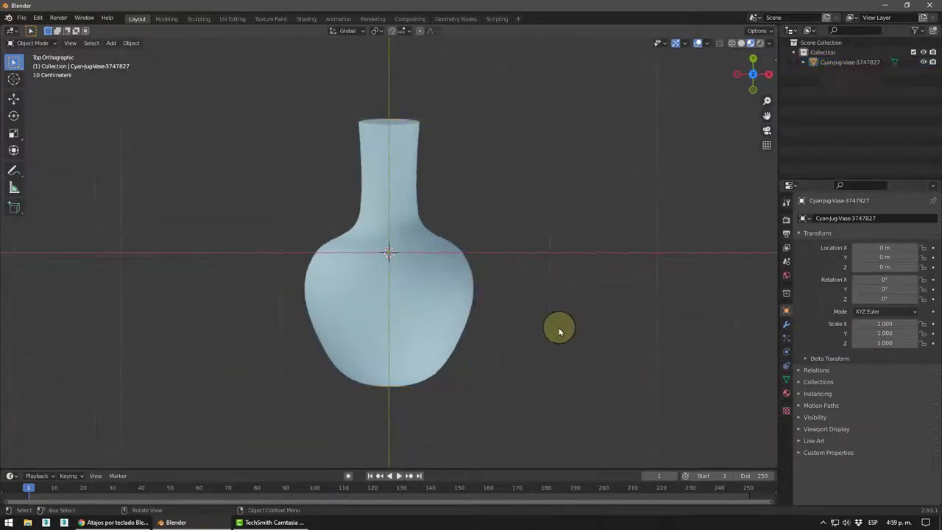
{"action": "left_click", "coordinate": [401, 148]}
{"action": "left_click", "coordinate": [582, 328]}
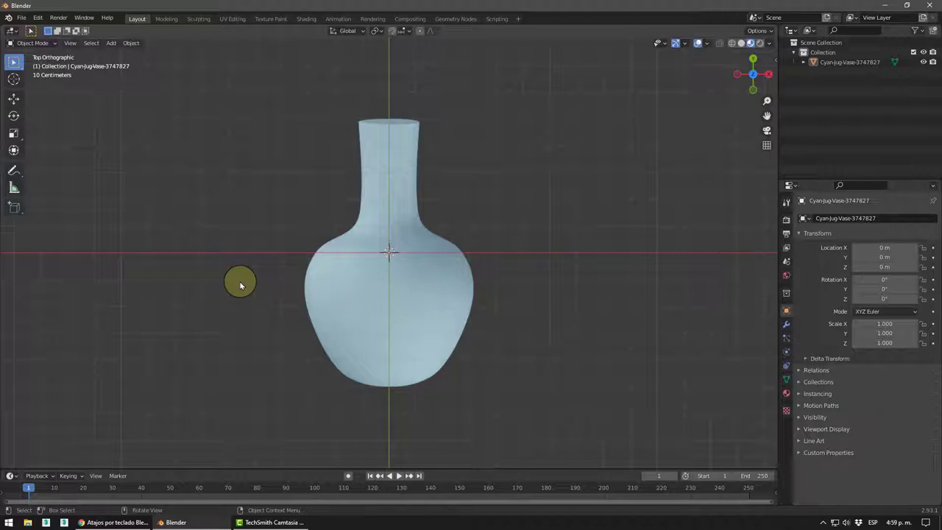
{"action": "key", "text": "shift+a"}
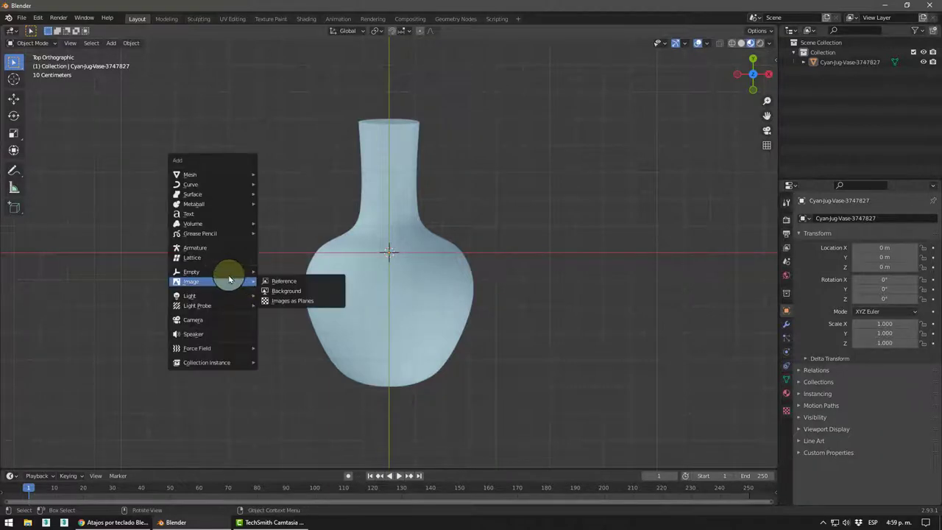
{"action": "mouse_move", "coordinate": [202, 184]}
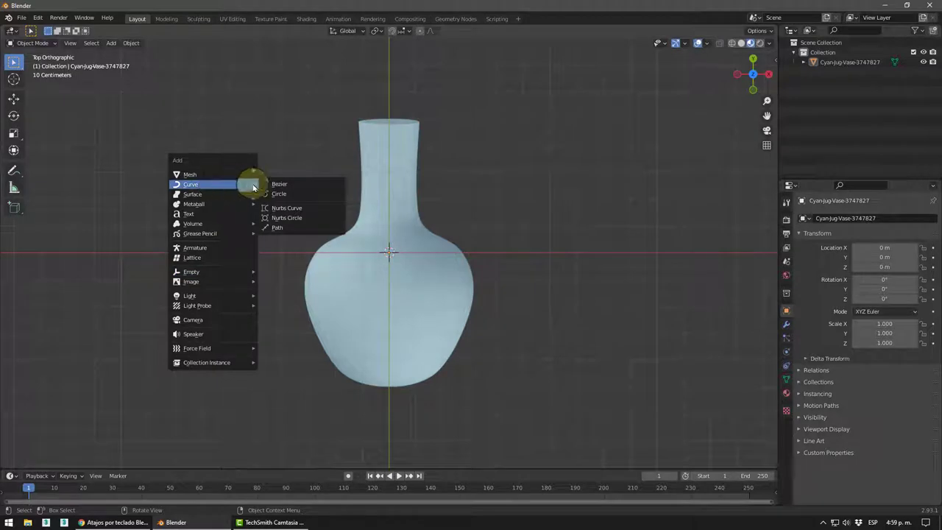
- Add a Bezier curve at the origin
{"action": "left_click", "coordinate": [272, 184]}
{"action": "scroll", "coordinate": [479, 283], "scroll_direction": "down", "scroll_amount": 5}
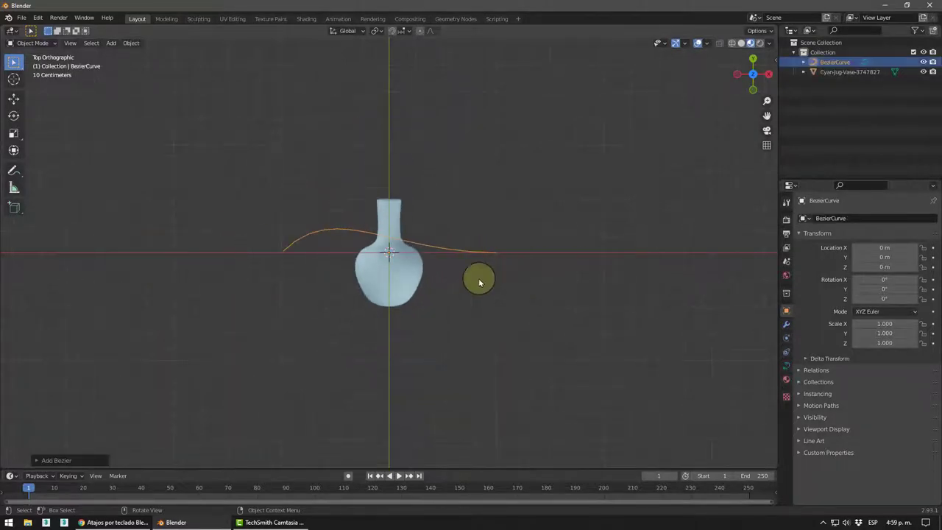
{"action": "scroll", "coordinate": [380, 252], "scroll_direction": "down", "scroll_amount": 4}
{"action": "scroll", "coordinate": [454, 237], "scroll_direction": "up", "scroll_amount": 6}
{"action": "scroll", "coordinate": [412, 234], "scroll_direction": "up", "scroll_amount": 2}
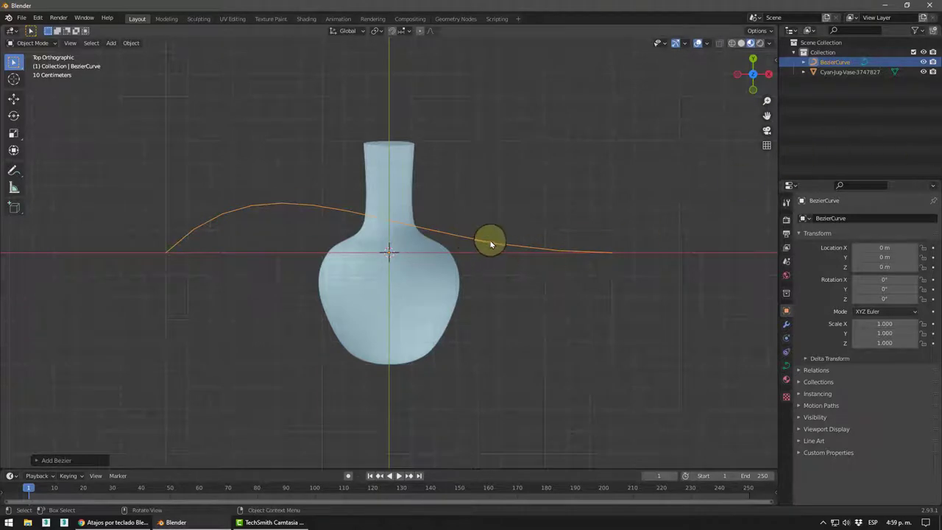
- Set the curve's Z rotation to -90 in the N sidebar and enter Edit Mode
{"action": "key", "text": "n"}
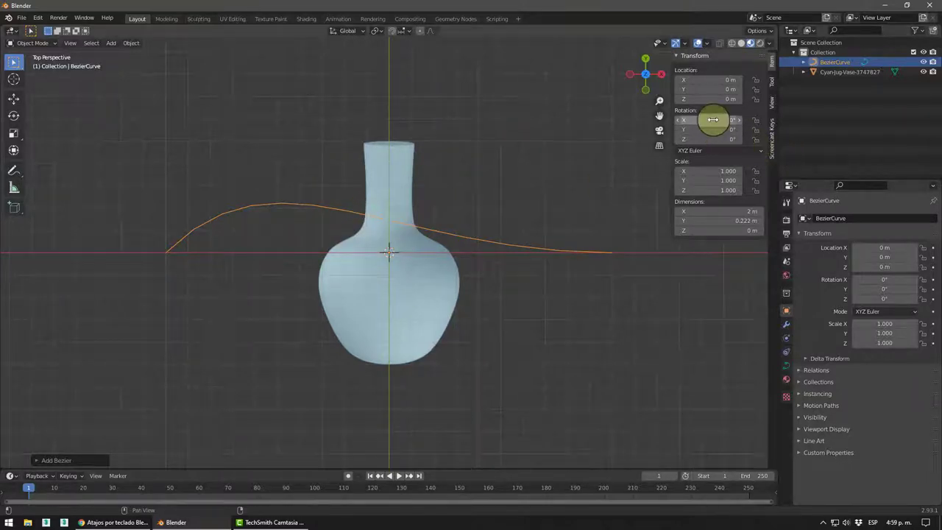
{"action": "mouse_move", "coordinate": [714, 120]}
{"action": "left_mouse_down"}
{"action": "mouse_move", "coordinate": [906, 79]}
{"action": "mouse_move", "coordinate": [715, 115]}
{"action": "mouse_move", "coordinate": [732, 132]}
{"action": "mouse_move", "coordinate": [293, 143]}
{"action": "mouse_move", "coordinate": [694, 140]}
{"action": "left_mouse_up"}
{"action": "left_click", "coordinate": [694, 139]}
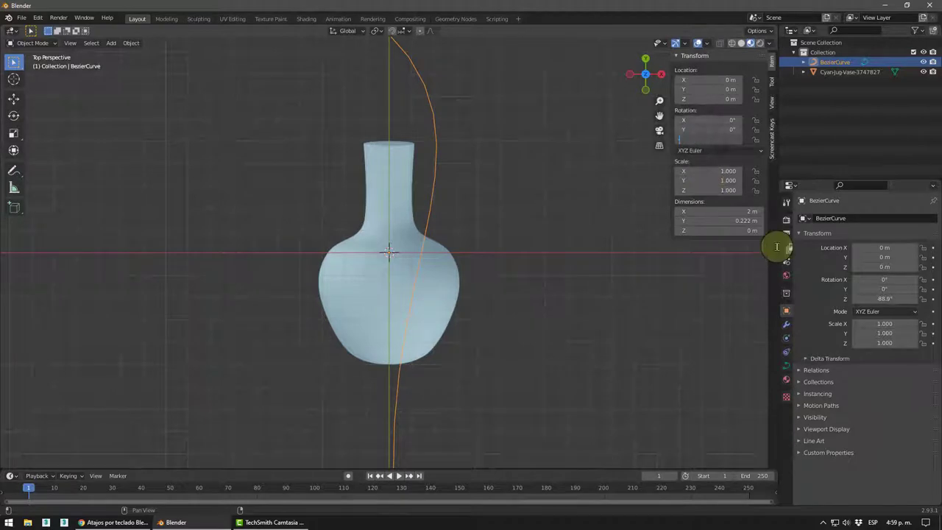
{"action": "type", "text": "-90"}
{"action": "key", "text": "Return"}
{"action": "scroll", "coordinate": [475, 193], "scroll_direction": "down", "scroll_amount": 5}
{"action": "scroll", "coordinate": [389, 210], "scroll_direction": "up", "scroll_amount": 4}
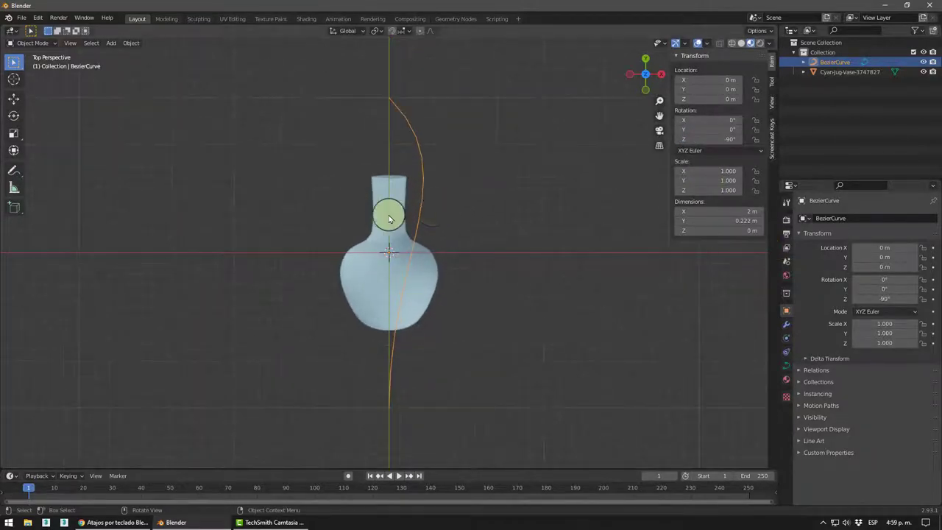
{"action": "scroll", "coordinate": [419, 184], "scroll_direction": "up", "scroll_amount": 2}
{"action": "scroll", "coordinate": [430, 219], "scroll_direction": "down", "scroll_amount": 3}
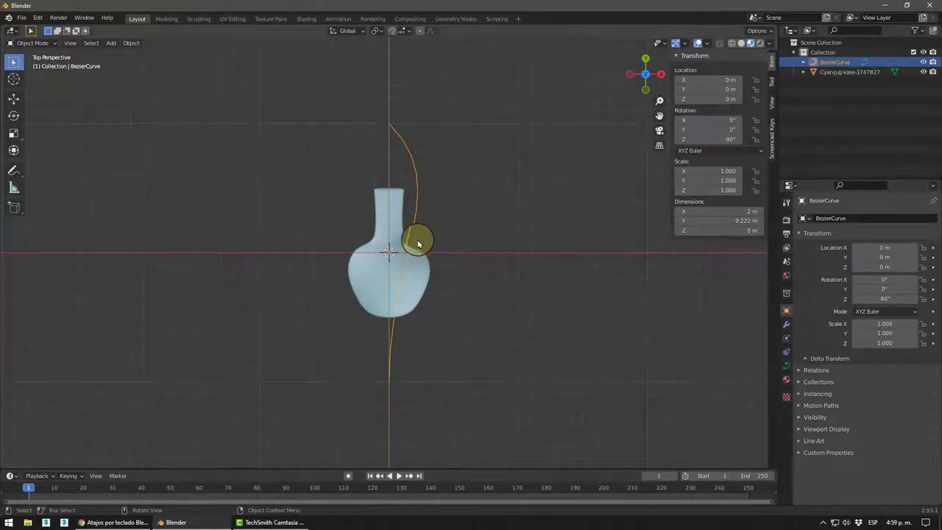
{"action": "key", "text": "Tab"}
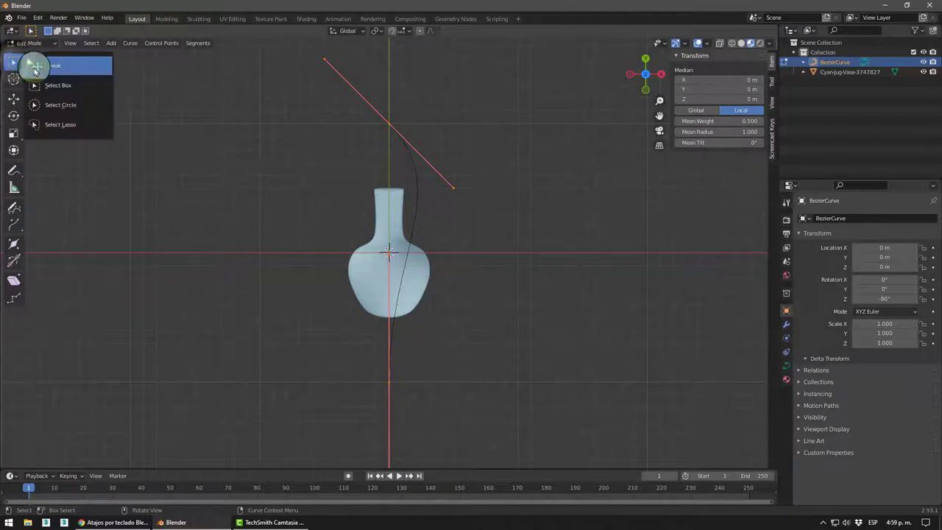
- Drag the curve's top control point down to the vase neck
{"action": "left_click_drag", "start_coordinate": [13, 64], "coordinate": [37, 61]}
{"action": "left_click_drag", "start_coordinate": [391, 119], "coordinate": [396, 187]}
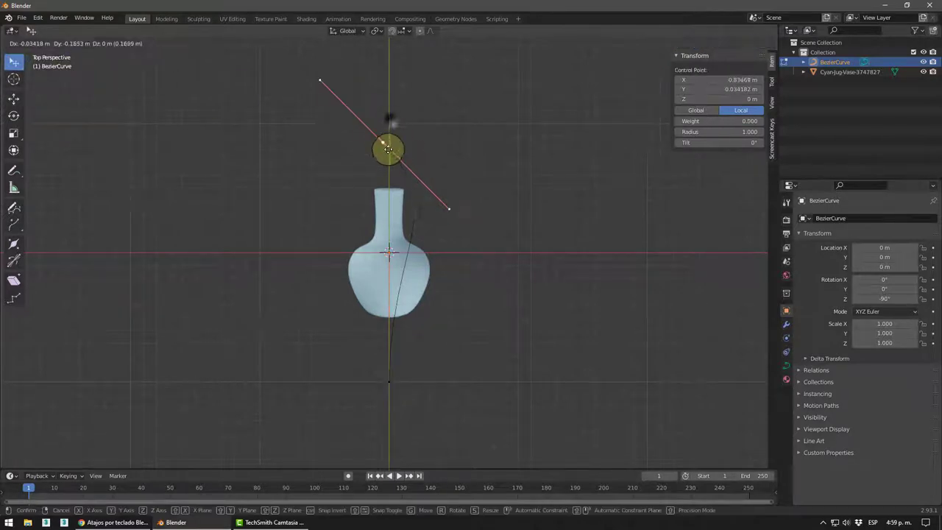
{"action": "scroll", "coordinate": [397, 186], "scroll_direction": "up", "scroll_amount": 5}
{"action": "scroll", "coordinate": [397, 186], "scroll_direction": "up", "scroll_amount": 2}
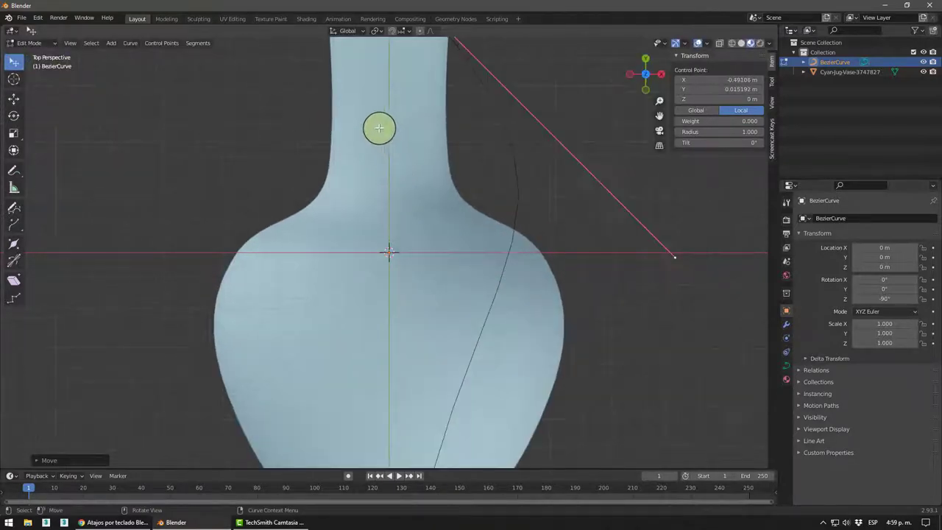
{"action": "scroll", "coordinate": [385, 105], "scroll_direction": "down", "scroll_amount": 1}
{"action": "middle_click_drag", "start_coordinate": [384, 106], "coordinate": [397, 210], "text": "shift"}
- Set the selected point's Y coordinate to 0, undoing an X change to 0
{"action": "left_click", "coordinate": [704, 79]}
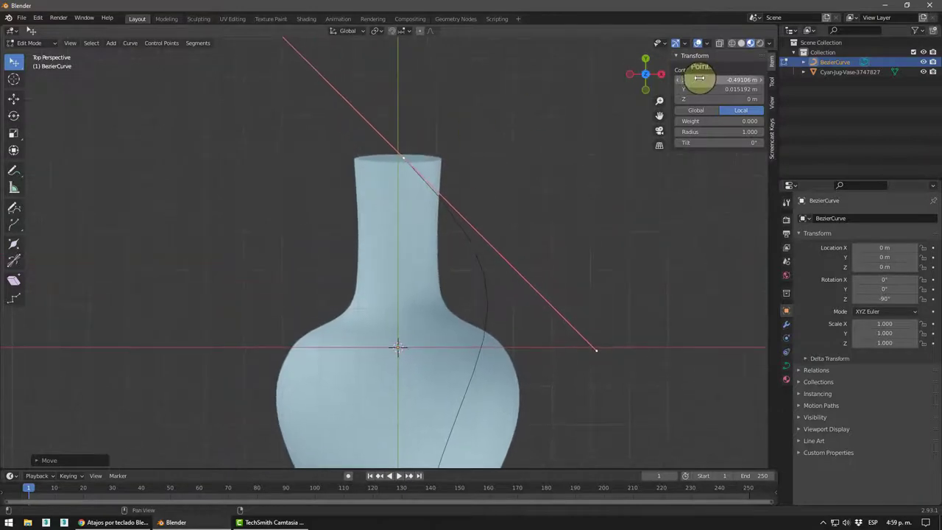
{"action": "type", "text": "0"}
{"action": "key", "text": "Return"}
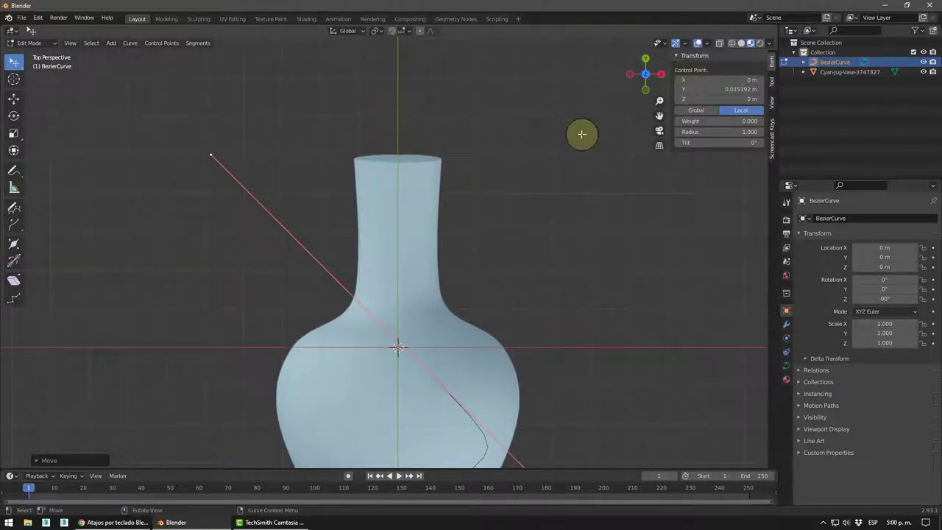
{"action": "key", "text": "ctrl+z"}
{"action": "left_click", "coordinate": [725, 89]}
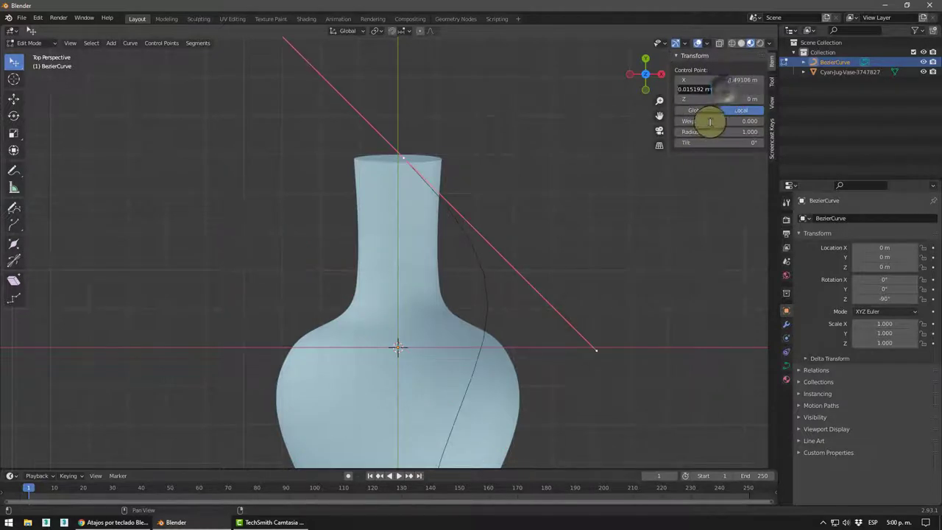
{"action": "type", "text": "0"}
{"action": "key", "text": "Return"}
- Select the curve's bottom control point and G-move it upward
{"action": "scroll", "coordinate": [393, 156], "scroll_direction": "down", "scroll_amount": 3}
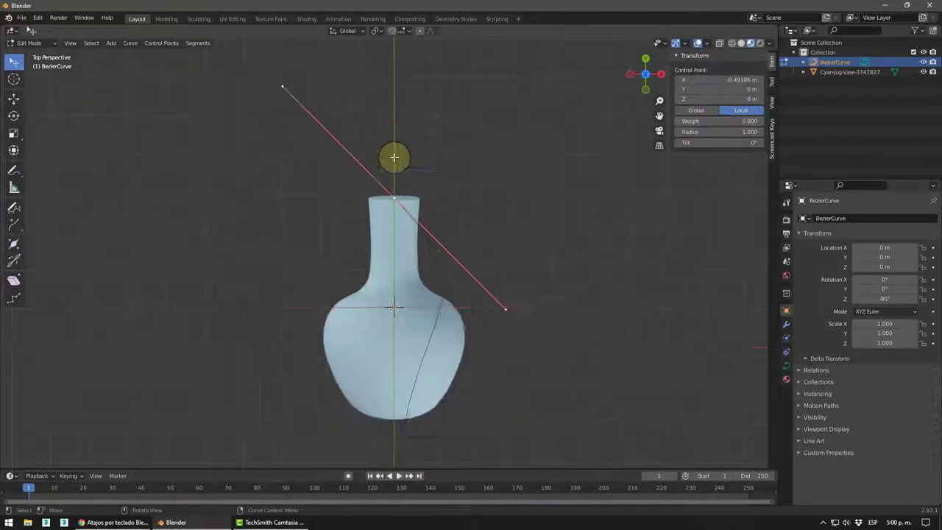
{"action": "middle_click_drag", "start_coordinate": [451, 376], "coordinate": [436, 184], "text": "shift"}
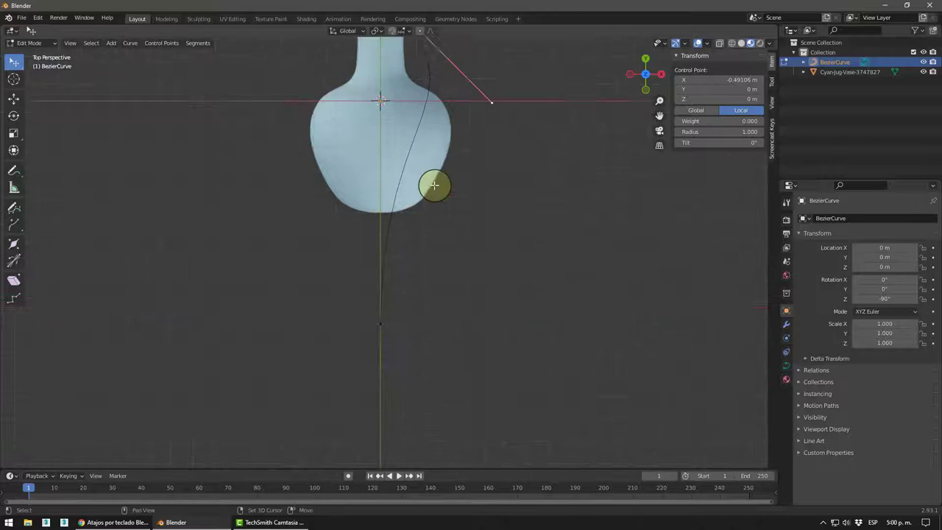
{"action": "left_click", "coordinate": [380, 323]}
{"action": "left_click", "coordinate": [380, 323]}
{"action": "key", "text": "g"}
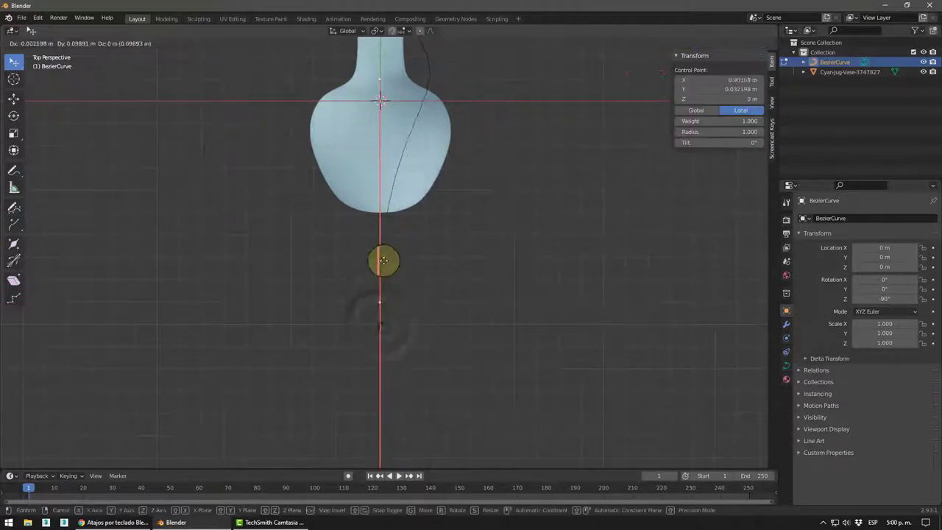
{"action": "left_click", "coordinate": [381, 213]}
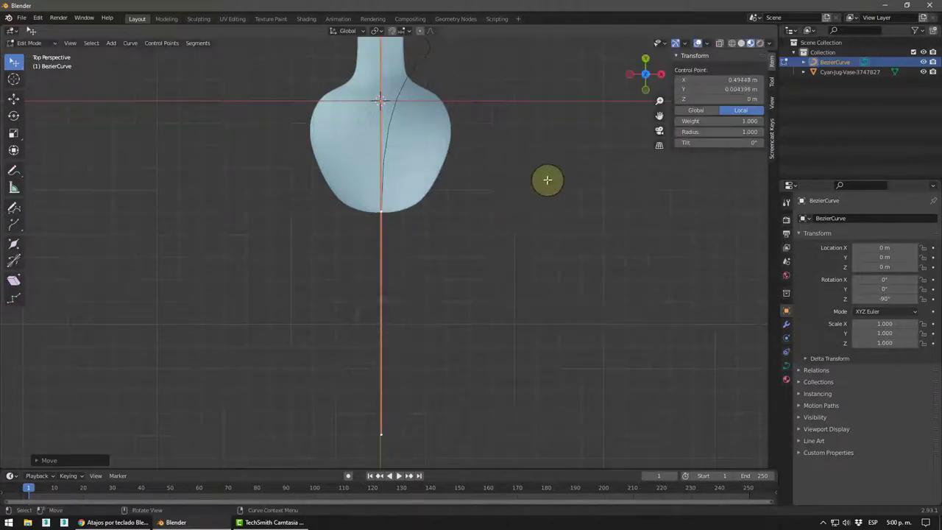
- Edit the bottom point's Y field, then select the curve's top control point
{"action": "left_click", "coordinate": [726, 89]}
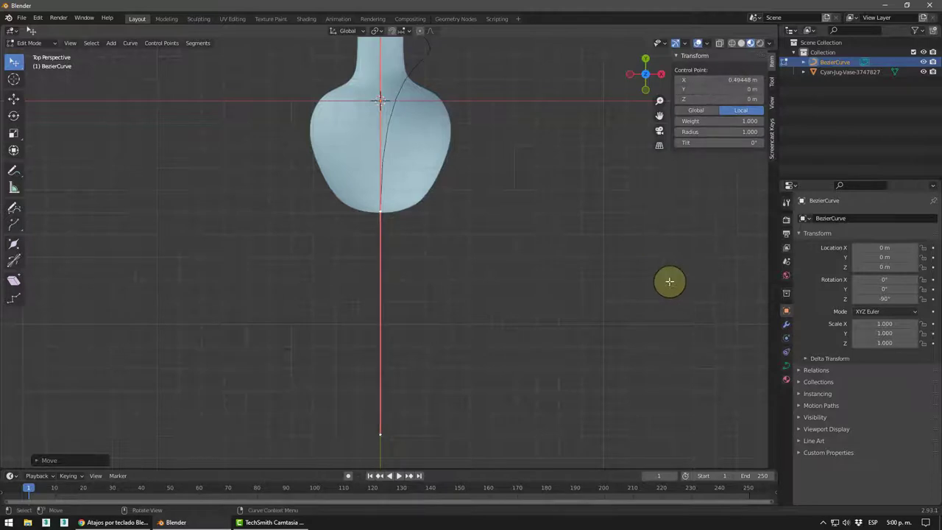
{"action": "scroll", "coordinate": [420, 179], "scroll_direction": "down", "scroll_amount": 2}
{"action": "scroll", "coordinate": [404, 61], "scroll_direction": "up", "scroll_amount": 3}
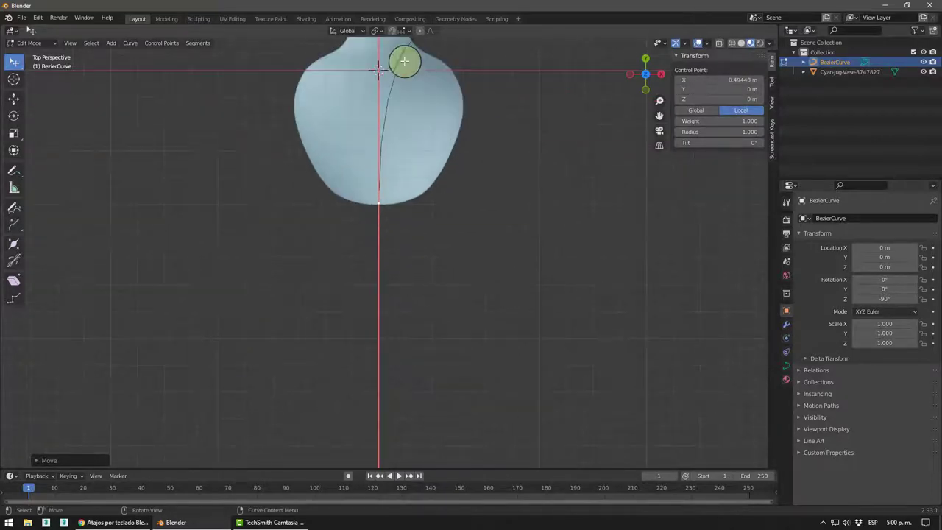
{"action": "scroll", "coordinate": [414, 261], "scroll_direction": "down", "scroll_amount": 1}
{"action": "scroll", "coordinate": [444, 145], "scroll_direction": "up", "scroll_amount": 1}
{"action": "left_click", "coordinate": [444, 144]}
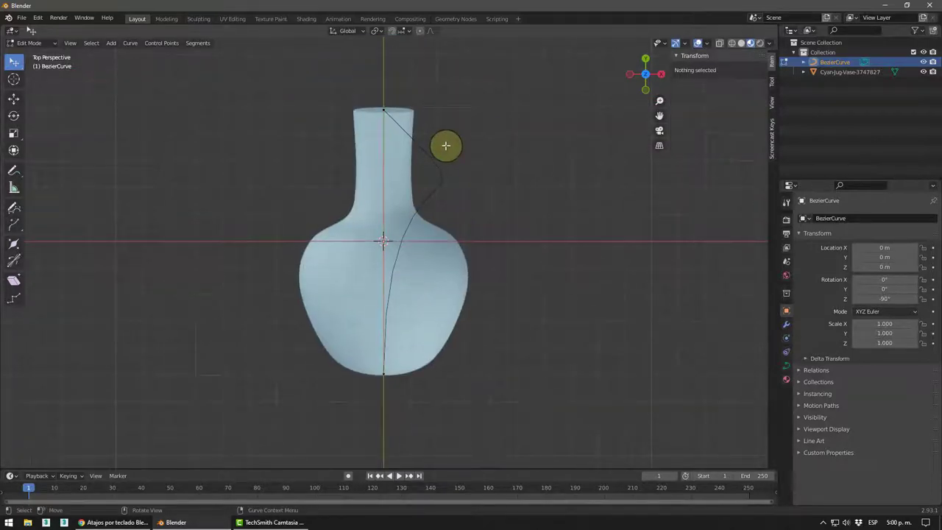
{"action": "left_click", "coordinate": [389, 116]}
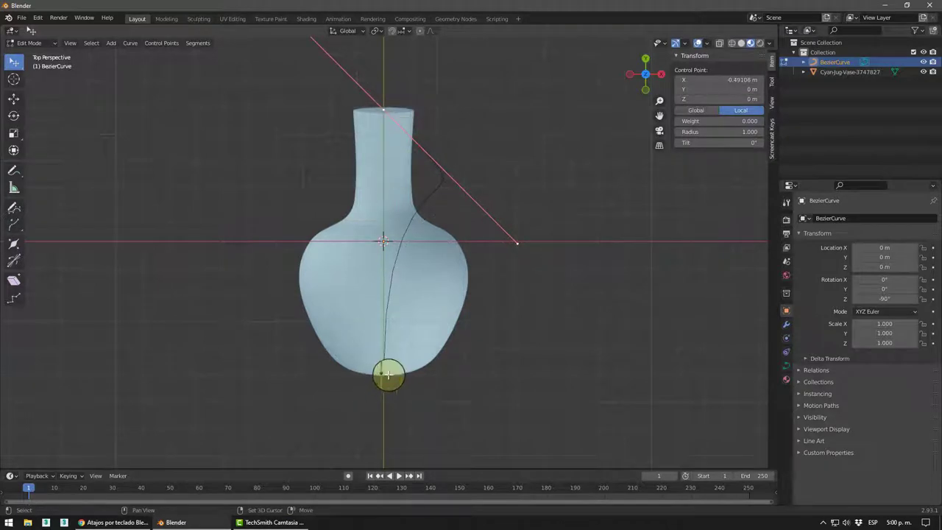
- Subdivide the curve and move the new point out to the vase's belly
{"action": "right_click", "coordinate": [426, 178]}
{"action": "left_click", "coordinate": [427, 180]}
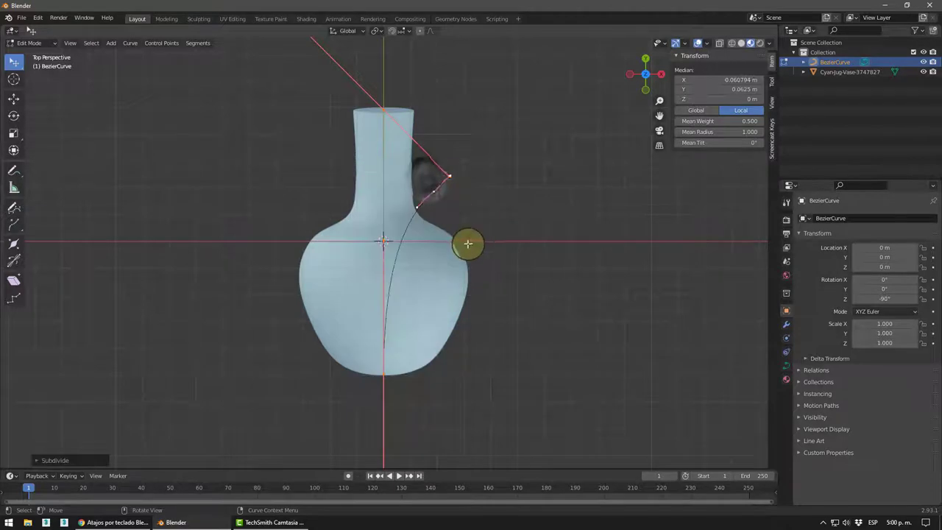
{"action": "left_click", "coordinate": [458, 225]}
{"action": "mouse_move", "coordinate": [435, 194]}
{"action": "left_mouse_down"}
{"action": "mouse_move", "coordinate": [467, 300]}
{"action": "mouse_move", "coordinate": [470, 290]}
{"action": "left_mouse_up"}
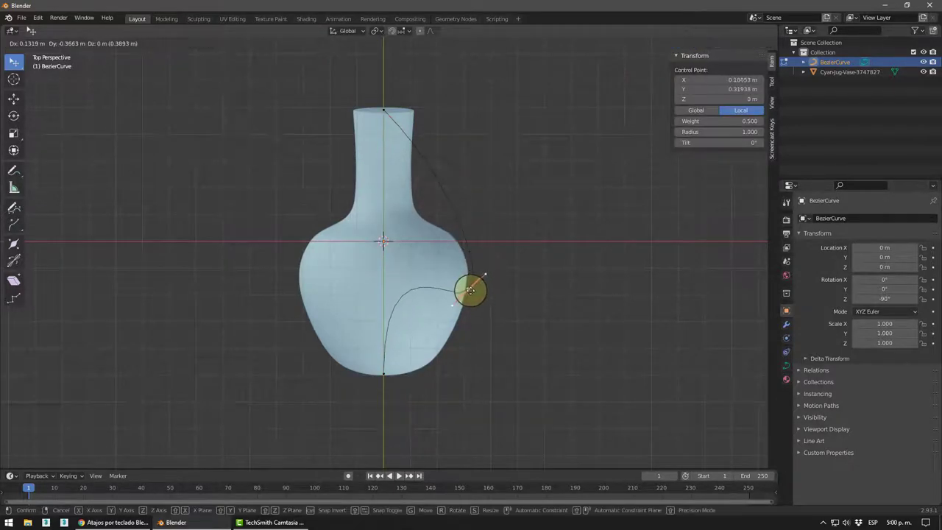
{"action": "left_click", "coordinate": [465, 290]}
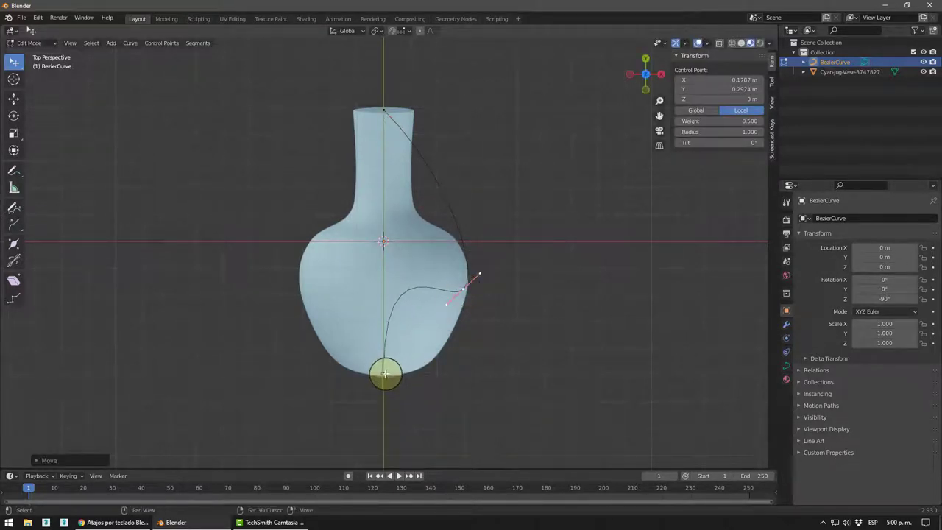
- Subdivide the lower segment, pull a point toward the base, and smooth its handle
{"action": "right_click", "coordinate": [412, 288]}
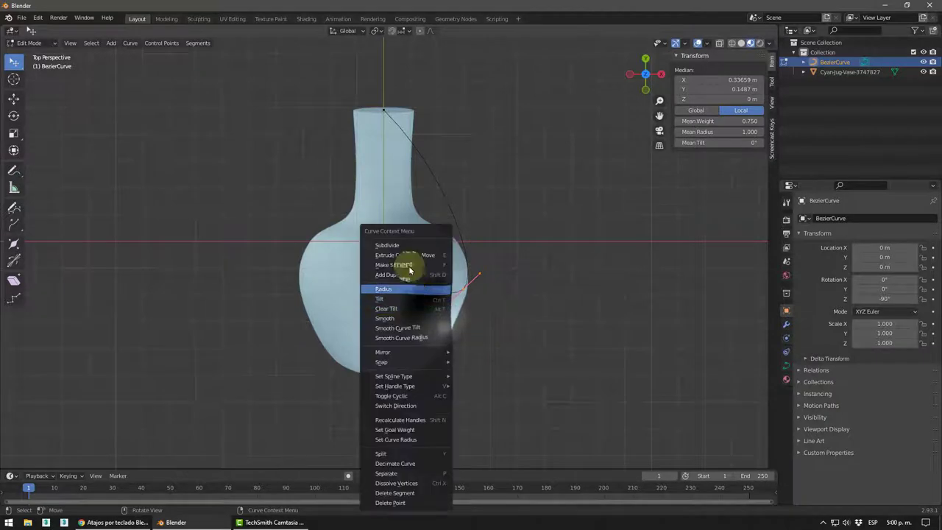
{"action": "left_click", "coordinate": [397, 265]}
{"action": "left_click", "coordinate": [423, 305]}
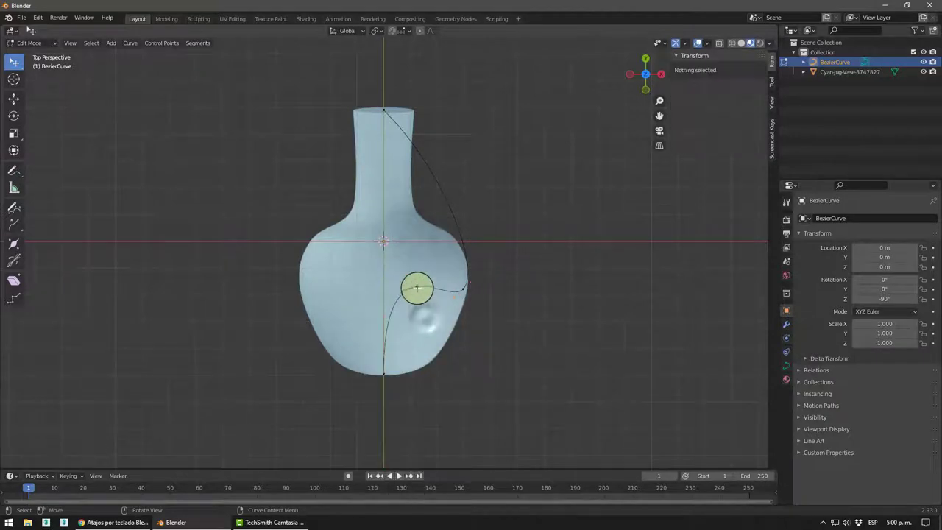
{"action": "left_click_drag", "start_coordinate": [416, 288], "coordinate": [439, 346]}
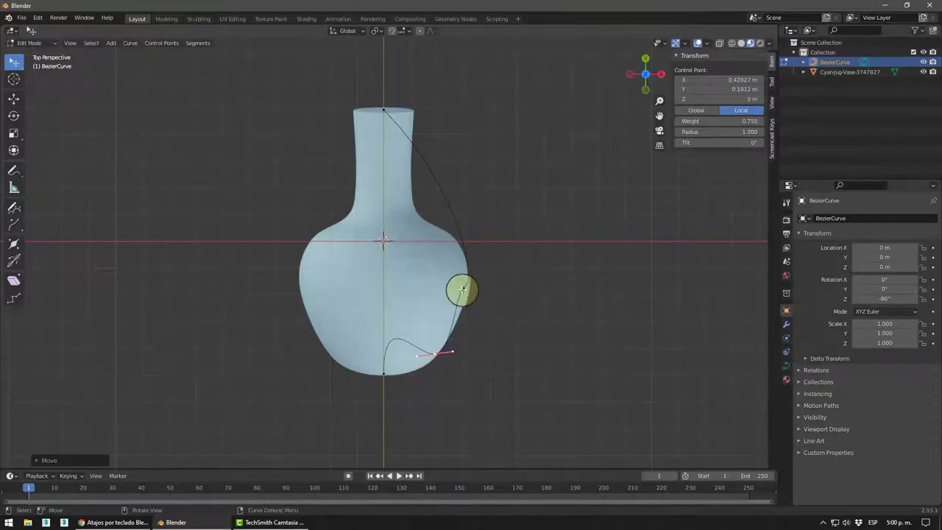
{"action": "left_click", "coordinate": [462, 289]}
{"action": "mouse_move", "coordinate": [453, 294]}
{"action": "left_mouse_down"}
{"action": "mouse_move", "coordinate": [460, 307]}
{"action": "mouse_move", "coordinate": [468, 283]}
{"action": "left_mouse_up"}
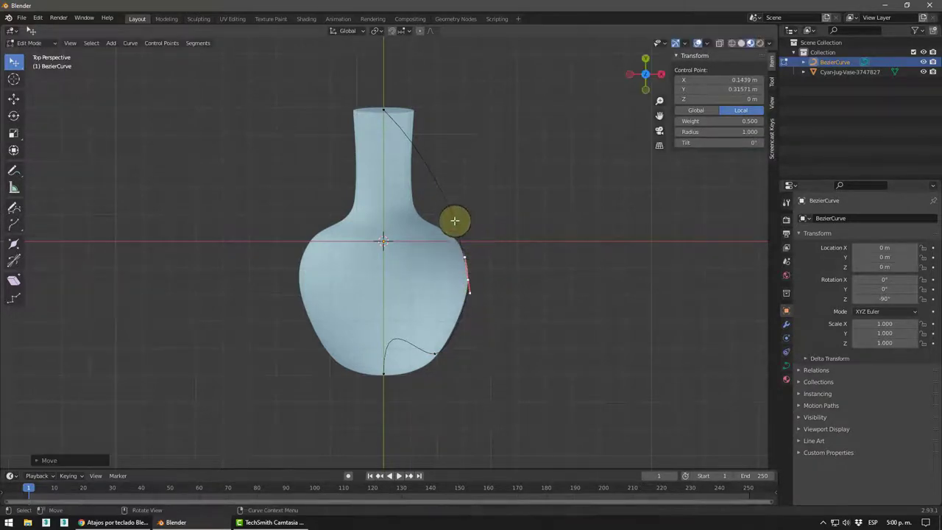
- Subdivide the upper segment and move the new point to shape the shoulder
{"action": "left_click", "coordinate": [383, 109], "text": "shift"}
{"action": "right_click", "coordinate": [384, 113]}
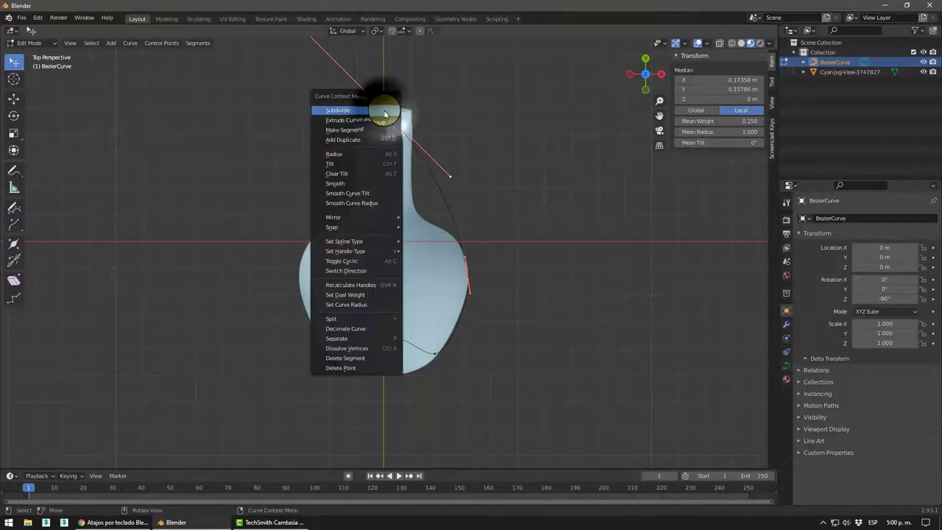
{"action": "left_click", "coordinate": [383, 114]}
{"action": "mouse_move", "coordinate": [397, 173]}
{"action": "left_mouse_down"}
{"action": "mouse_move", "coordinate": [447, 210]}
{"action": "mouse_move", "coordinate": [434, 134]}
{"action": "mouse_move", "coordinate": [414, 109]}
{"action": "left_mouse_up"}
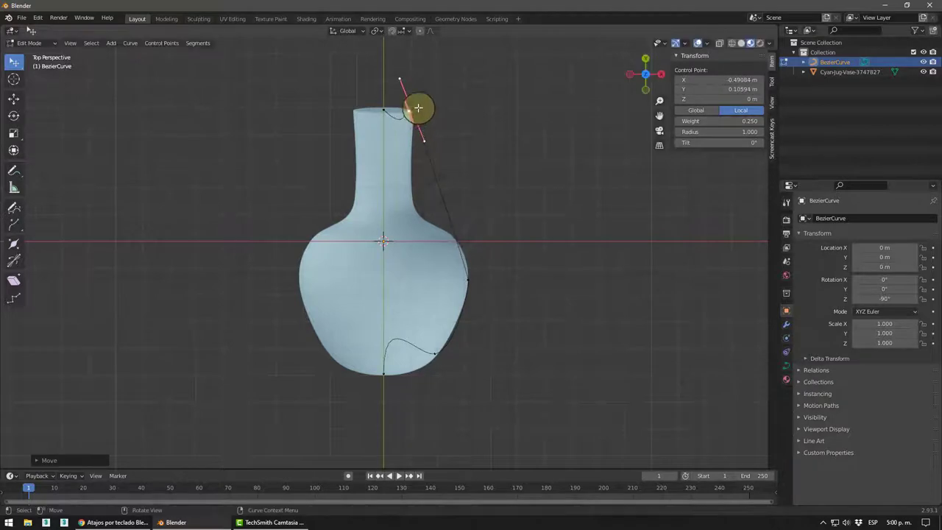
{"action": "scroll", "coordinate": [438, 90], "scroll_direction": "up", "scroll_amount": 2}
{"action": "middle_click_drag", "start_coordinate": [438, 90], "coordinate": [448, 270], "text": "shift"}
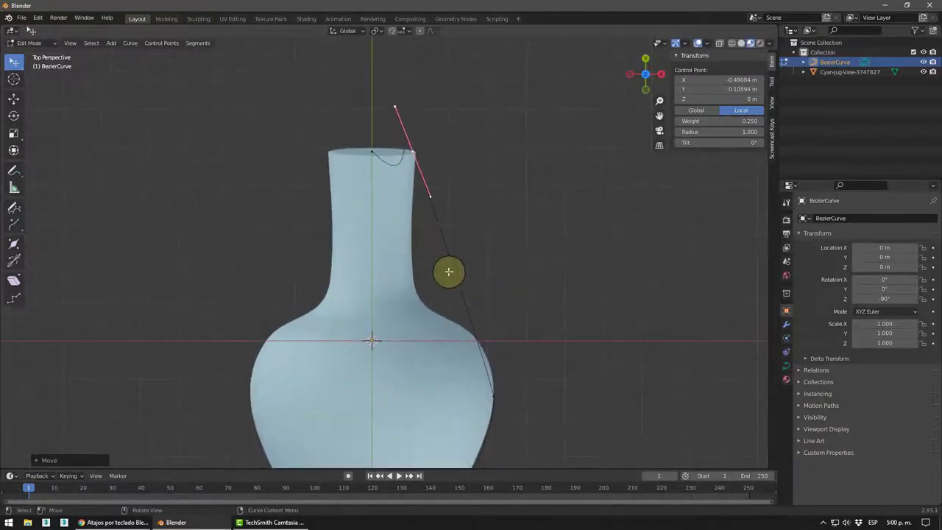
- Subdivide along the neck, place the new point on the outline, and tilt its handle
{"action": "left_click", "coordinate": [493, 394], "text": "shift"}
{"action": "right_click", "coordinate": [494, 390]}
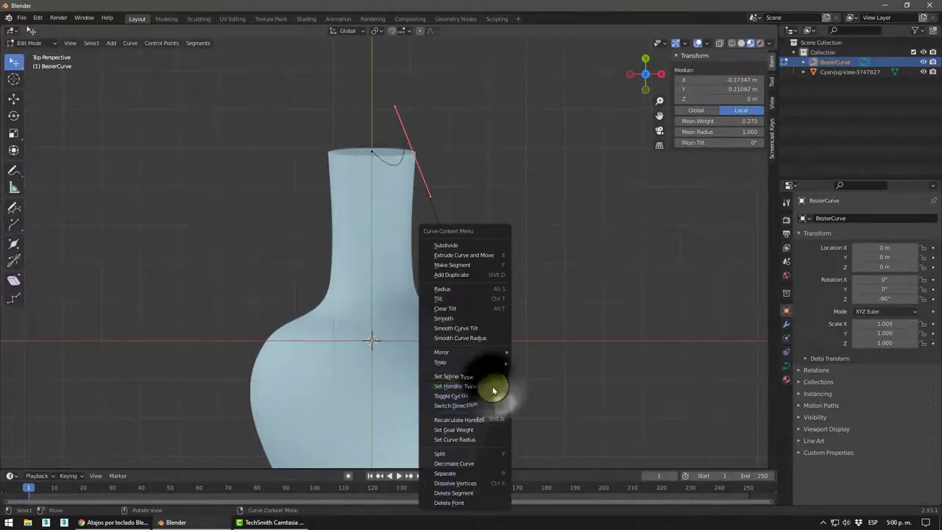
{"action": "left_click", "coordinate": [456, 246]}
{"action": "left_click_drag", "start_coordinate": [459, 280], "coordinate": [416, 287]}
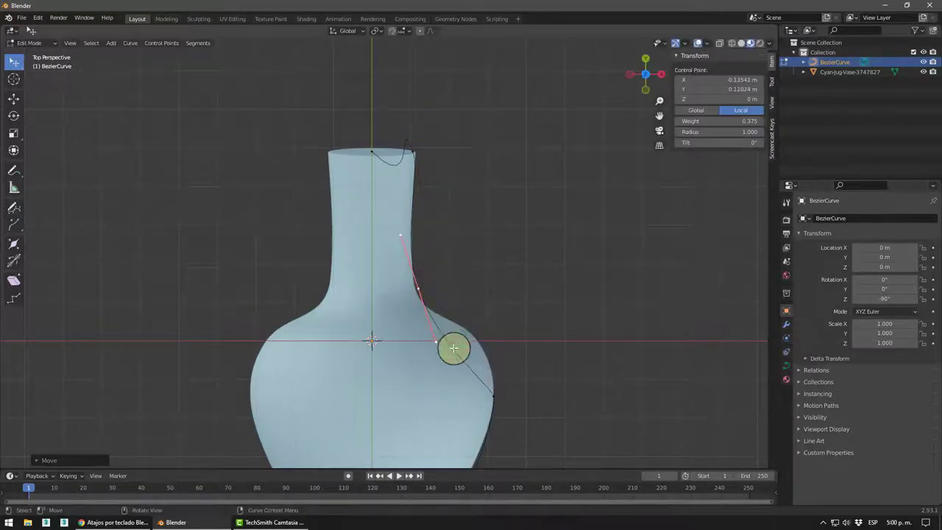
{"action": "mouse_move", "coordinate": [435, 340]}
{"action": "left_mouse_down"}
{"action": "mouse_move", "coordinate": [465, 322]}
{"action": "mouse_move", "coordinate": [440, 333]}
{"action": "left_mouse_up"}
- Zoom to the vase rim and select the curve's end point there
{"action": "scroll", "coordinate": [423, 129], "scroll_direction": "up", "scroll_amount": 3}
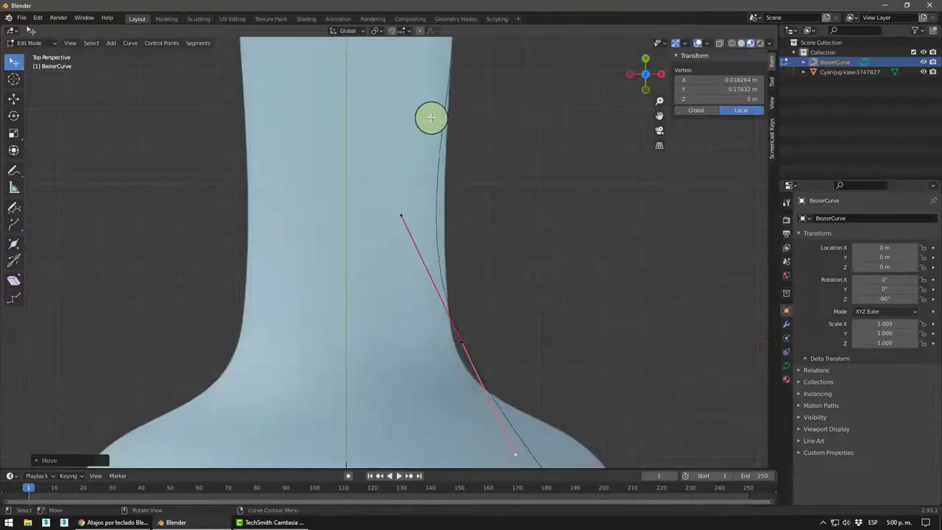
{"action": "middle_click_drag", "start_coordinate": [431, 117], "coordinate": [419, 305], "text": "shift"}
{"action": "scroll", "coordinate": [431, 212], "scroll_direction": "up", "scroll_amount": 2}
{"action": "left_click", "coordinate": [461, 191]}
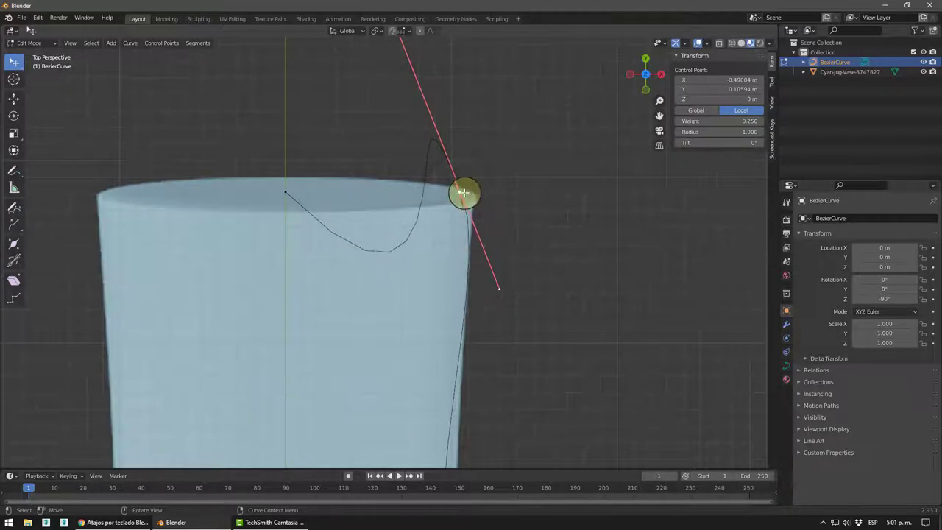
{"action": "scroll", "coordinate": [418, 170], "scroll_direction": "down", "scroll_amount": 3}
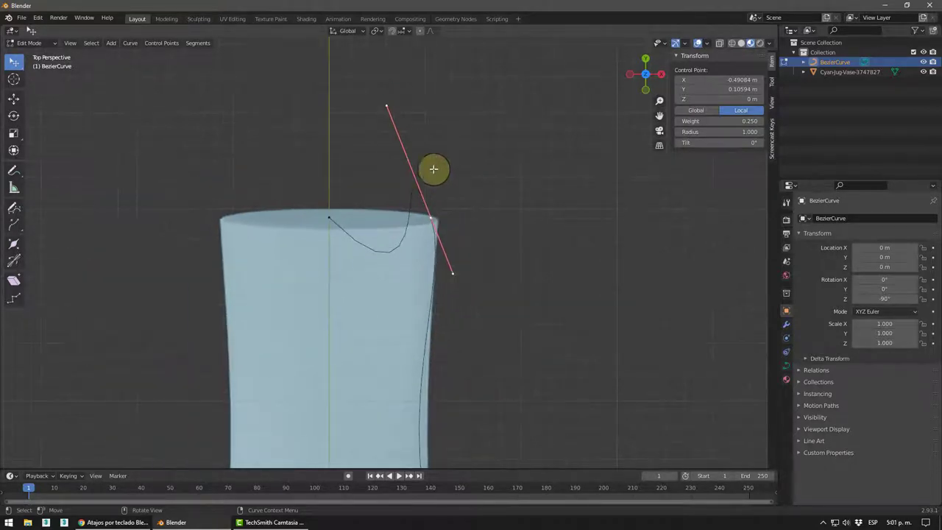
{"action": "scroll", "coordinate": [431, 169], "scroll_direction": "up", "scroll_amount": 1}
- Give the rim control points vector handles to straighten the rim
{"action": "key", "text": "v"}
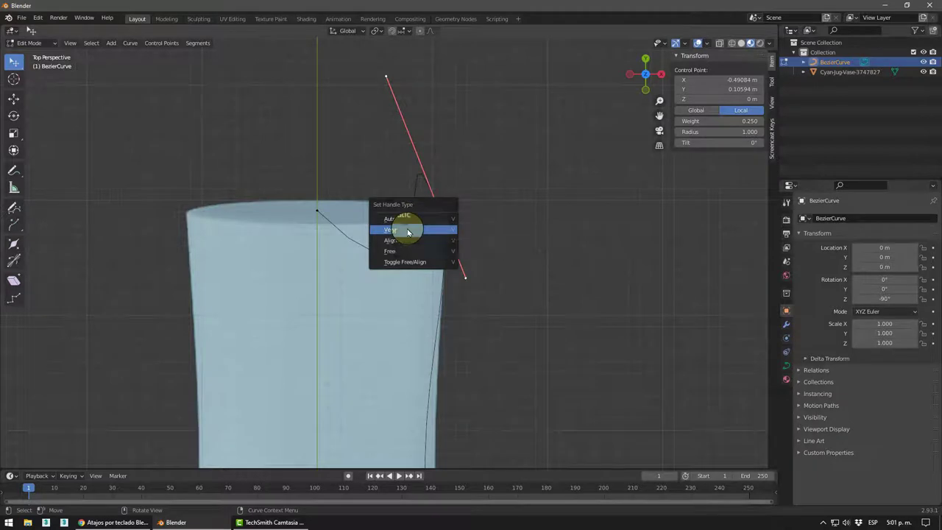
{"action": "left_click", "coordinate": [407, 232]}
{"action": "left_click", "coordinate": [316, 208]}
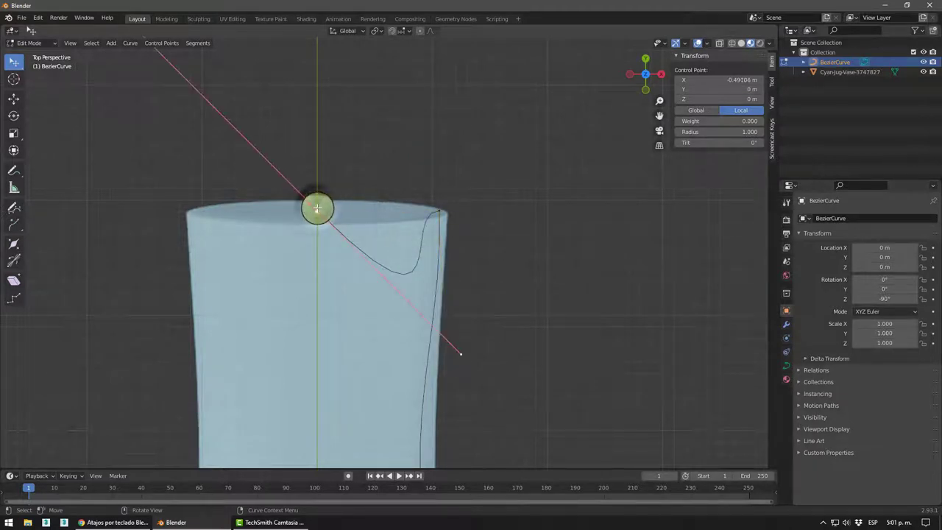
{"action": "key", "text": "v"}
{"action": "left_click", "coordinate": [317, 211]}
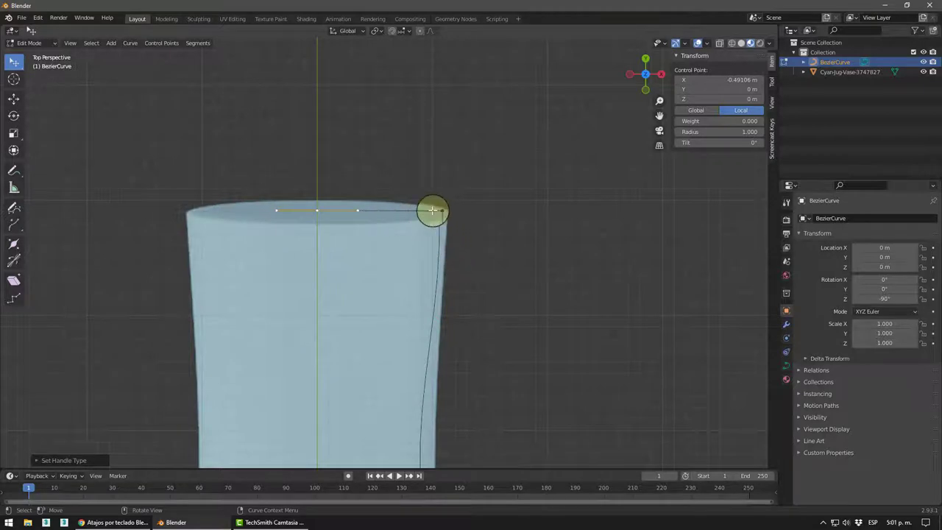
- Pull the rim handle down the vase wall and swing the lower handle to narrow the neck
{"action": "left_click_drag", "start_coordinate": [435, 211], "coordinate": [447, 335]}
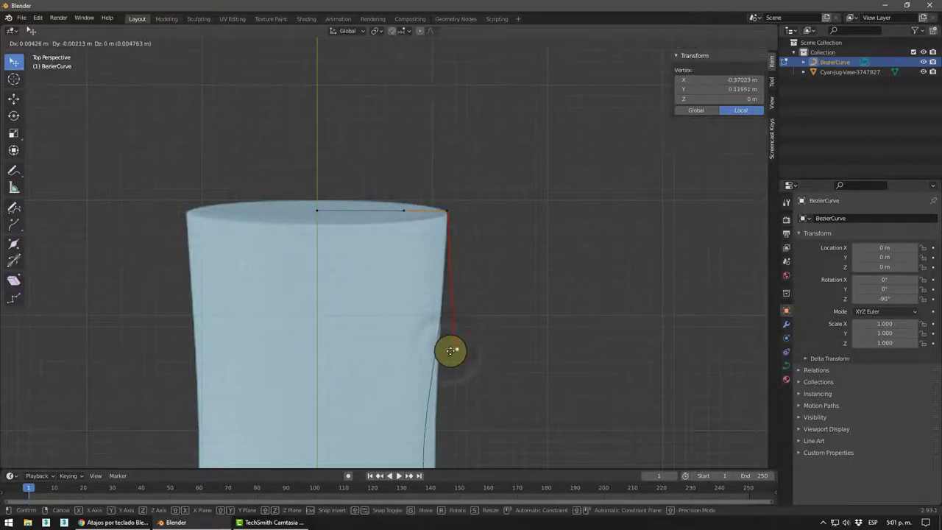
{"action": "left_click_drag", "start_coordinate": [447, 347], "coordinate": [449, 350]}
{"action": "middle_click_drag", "start_coordinate": [479, 368], "coordinate": [458, 220], "text": "shift"}
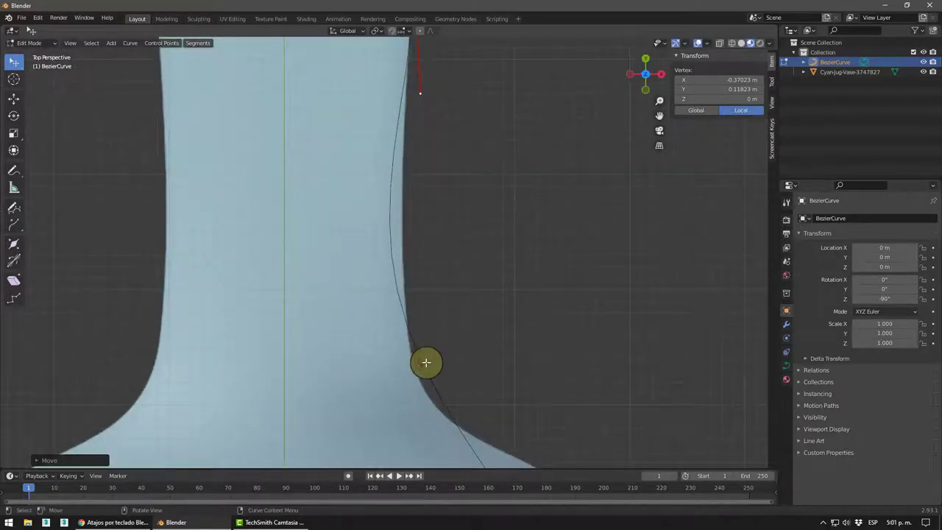
{"action": "left_click_drag", "start_coordinate": [424, 362], "coordinate": [419, 375]}
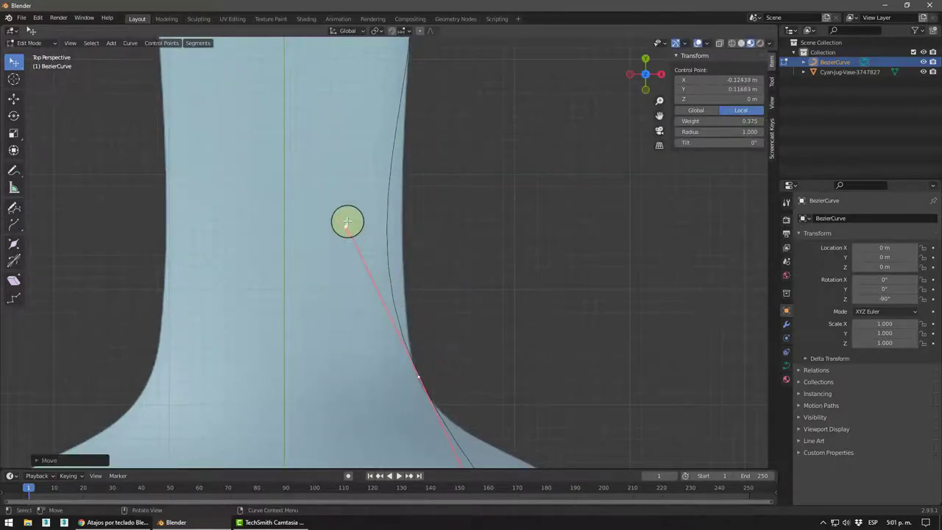
{"action": "left_click_drag", "start_coordinate": [347, 223], "coordinate": [372, 256]}
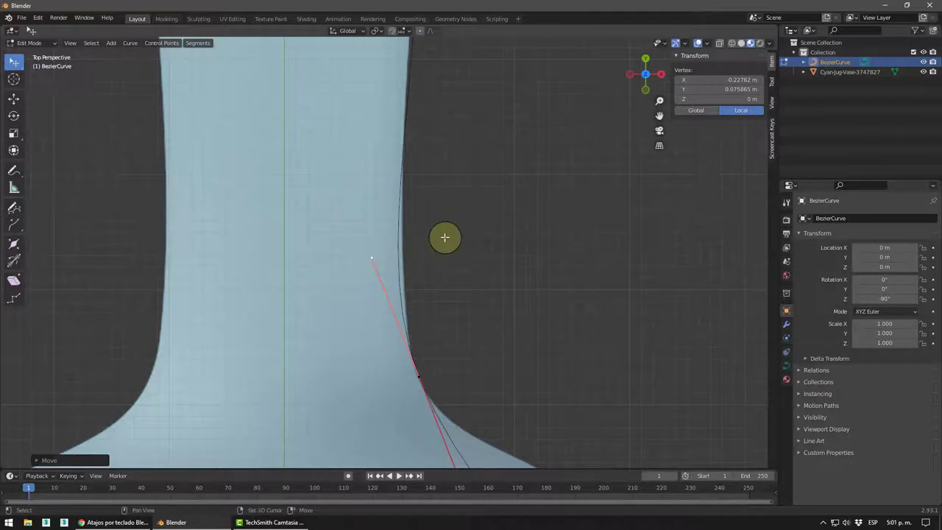
- Select a neck control point and pull its handle to straighten the neck
{"action": "scroll", "coordinate": [444, 237], "scroll_direction": "down", "scroll_amount": 2}
{"action": "scroll", "coordinate": [448, 309], "scroll_direction": "down", "scroll_amount": 3}
{"action": "left_click", "coordinate": [408, 107]}
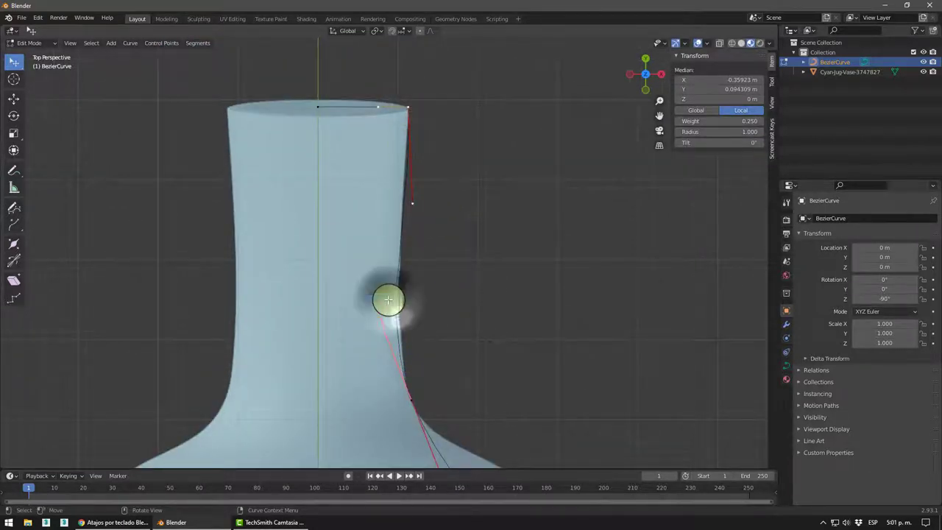
{"action": "right_click", "coordinate": [375, 295]}
{"action": "left_click", "coordinate": [343, 246]}
{"action": "left_click", "coordinate": [405, 272]}
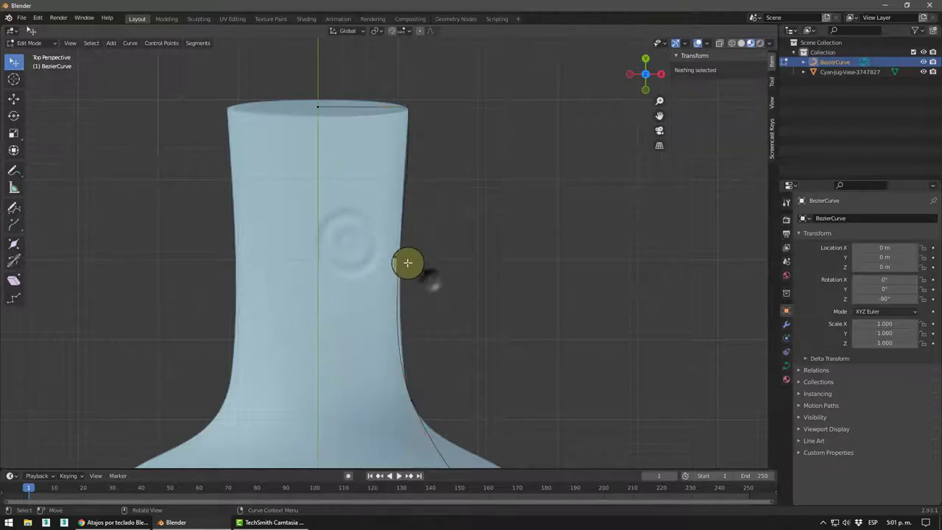
{"action": "left_click", "coordinate": [397, 260]}
{"action": "mouse_move", "coordinate": [397, 260]}
{"action": "left_mouse_down"}
{"action": "mouse_move", "coordinate": [397, 315]}
{"action": "mouse_move", "coordinate": [400, 249]}
{"action": "mouse_move", "coordinate": [398, 258]}
{"action": "left_mouse_up"}
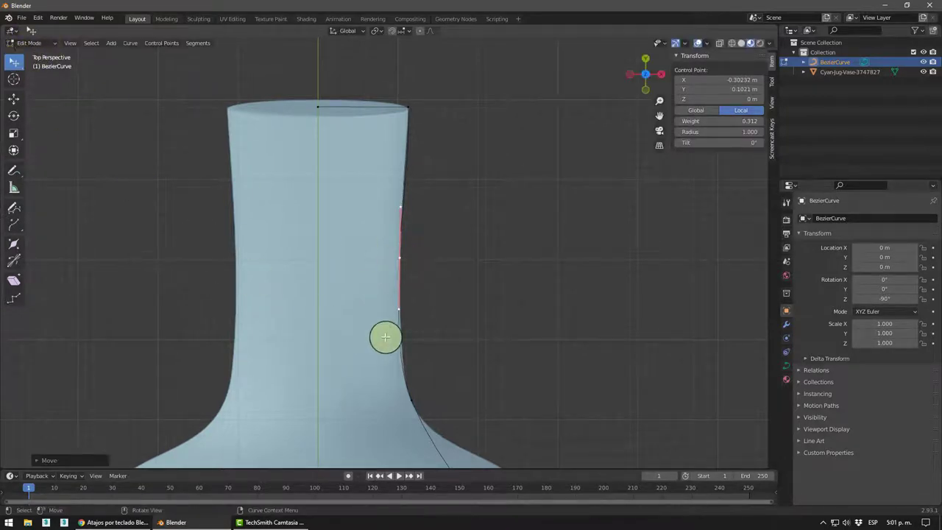
- Adjust the neck-to-body point's upper handle and select the lower body point with it
{"action": "middle_click_drag", "start_coordinate": [434, 366], "coordinate": [417, 279], "text": "shift"}
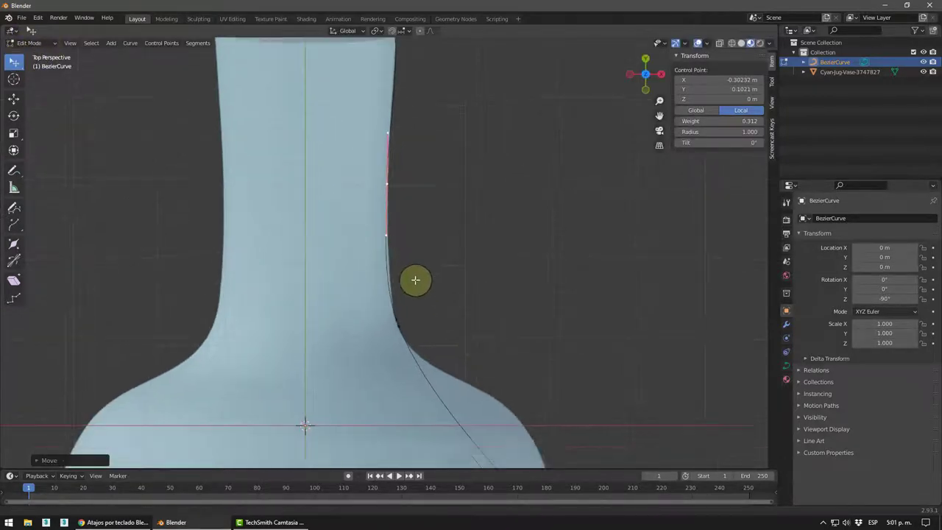
{"action": "left_click", "coordinate": [396, 316]}
{"action": "left_click_drag", "start_coordinate": [379, 273], "coordinate": [381, 273]}
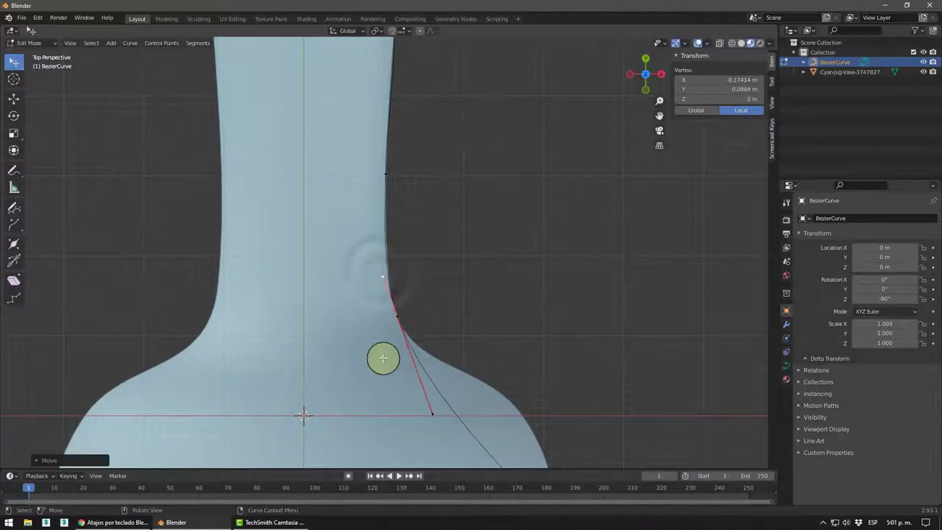
{"action": "key", "text": "KP_Decimal"}
{"action": "scroll", "coordinate": [486, 364], "scroll_direction": "down", "scroll_amount": 2}
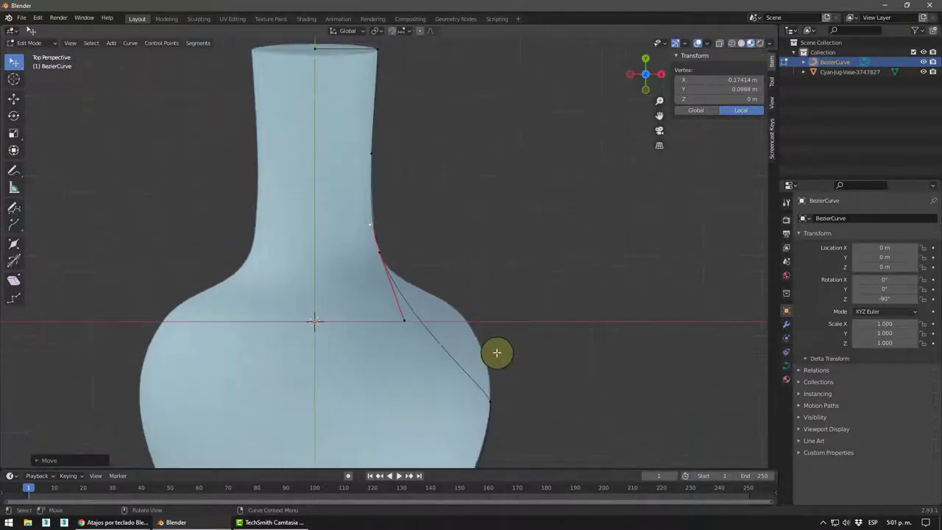
{"action": "left_click", "coordinate": [490, 404]}
- Subdivide the lower segment and move the new point outward to form the shoulder
{"action": "right_click", "coordinate": [434, 362]}
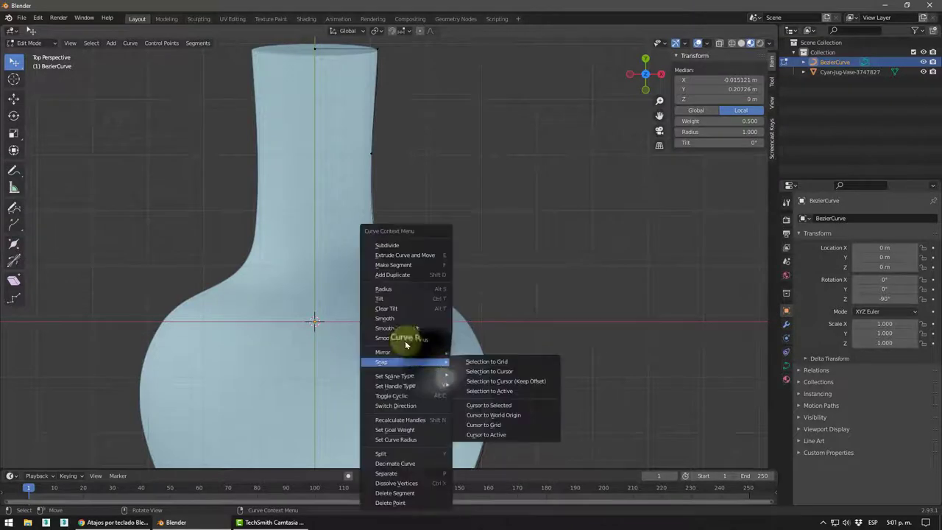
{"action": "left_click", "coordinate": [386, 245]}
{"action": "left_click", "coordinate": [393, 368]}
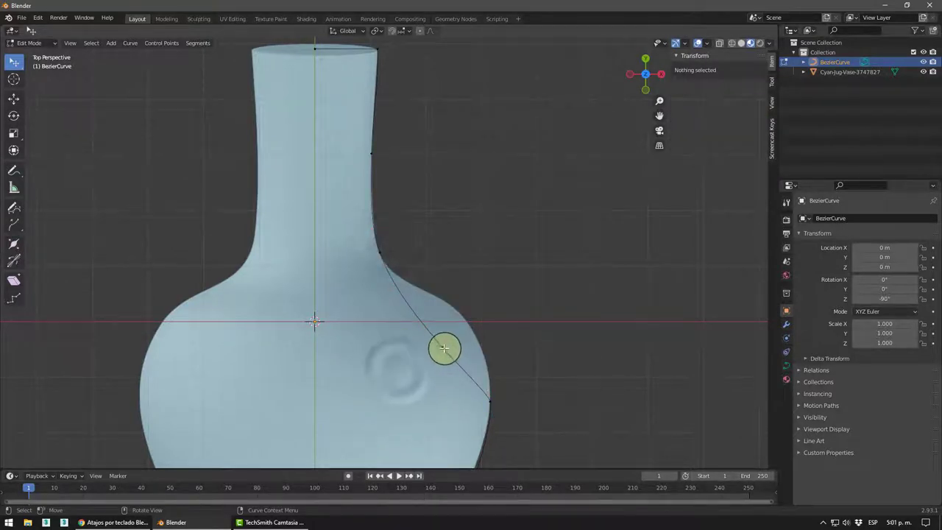
{"action": "left_click_drag", "start_coordinate": [444, 348], "coordinate": [463, 314]}
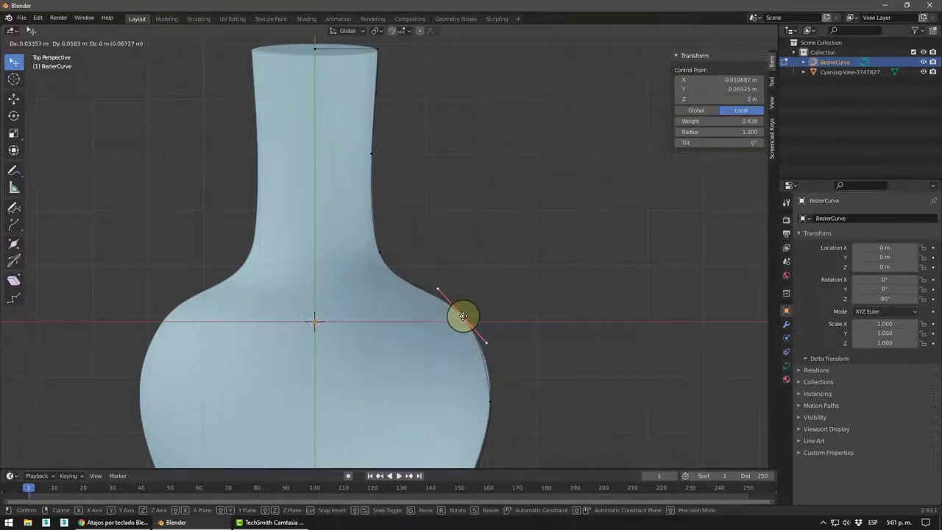
- Move the lower body control point and its handle higher up the body
{"action": "scroll", "coordinate": [458, 273], "scroll_direction": "up", "scroll_amount": 3}
{"action": "scroll", "coordinate": [427, 250], "scroll_direction": "up", "scroll_amount": 1}
{"action": "scroll", "coordinate": [489, 296], "scroll_direction": "up", "scroll_amount": 1}
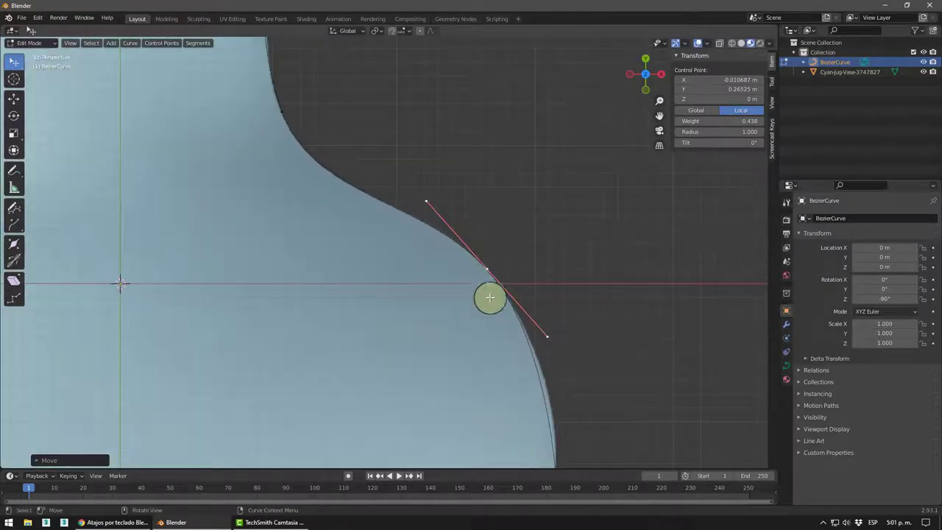
{"action": "mouse_move", "coordinate": [489, 296]}
{"action": "middle_mouse_down", "text": "shift"}
{"action": "mouse_move", "coordinate": [457, 243]}
{"action": "mouse_move", "coordinate": [416, 126]}
{"action": "middle_mouse_up", "text": "shift"}
{"action": "left_click", "coordinate": [496, 315]}
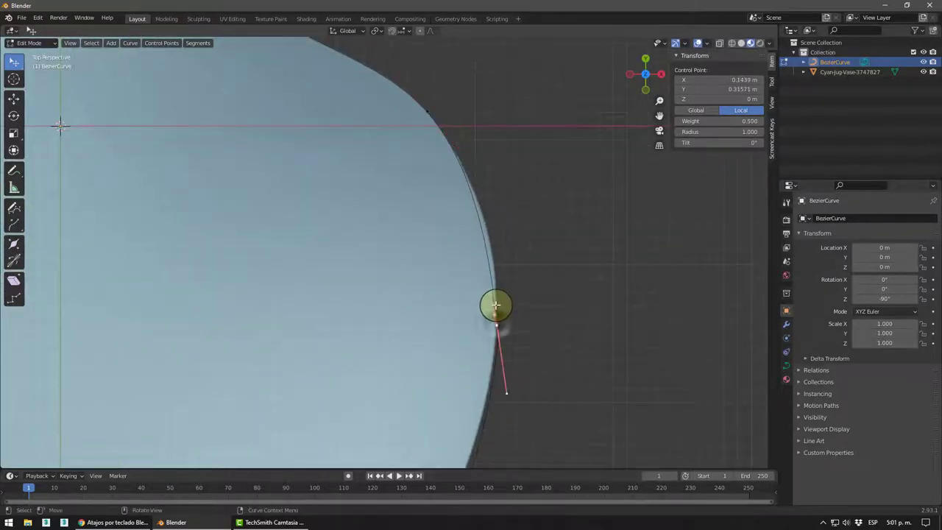
{"action": "left_click_drag", "start_coordinate": [495, 311], "coordinate": [499, 278]}
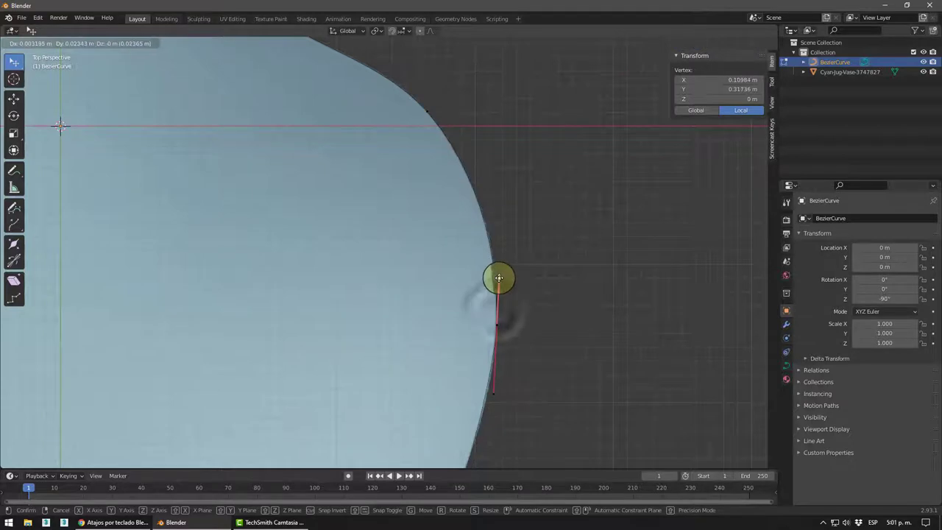
{"action": "mouse_move", "coordinate": [499, 278]}
{"action": "middle_mouse_down", "text": "shift"}
{"action": "mouse_move", "coordinate": [496, 346]}
{"action": "mouse_move", "coordinate": [490, 217]}
{"action": "mouse_move", "coordinate": [476, 267]}
{"action": "middle_mouse_up", "text": "shift"}
- Flatten the bottom handle along the base and smooth the handles to round the belly
{"action": "scroll", "coordinate": [505, 361], "scroll_direction": "down", "scroll_amount": 2}
{"action": "left_click", "coordinate": [377, 359]}
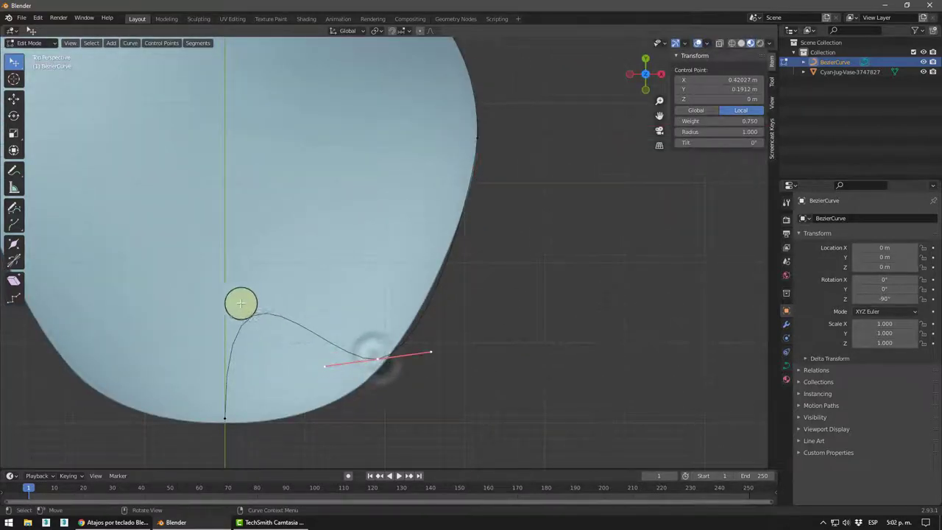
{"action": "left_click", "coordinate": [224, 417]}
{"action": "left_click_drag", "start_coordinate": [225, 218], "coordinate": [310, 417]}
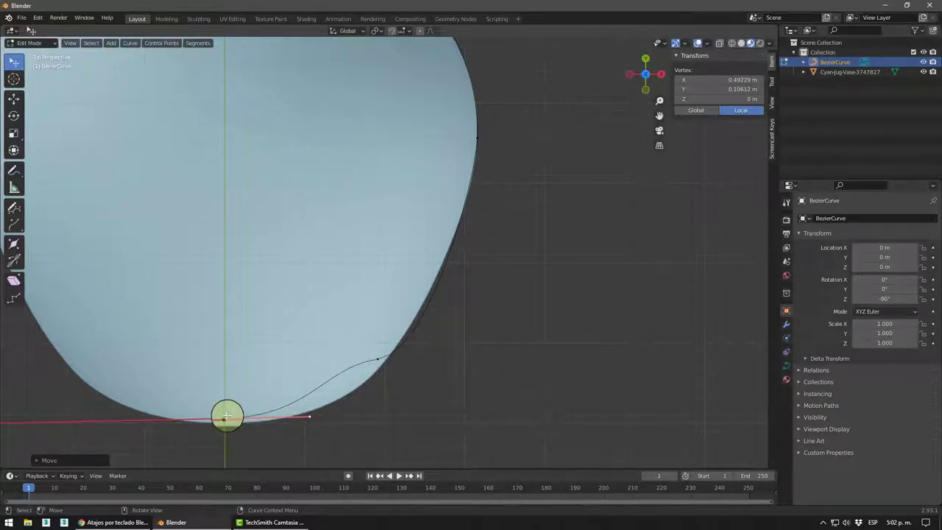
{"action": "left_click", "coordinate": [224, 418]}
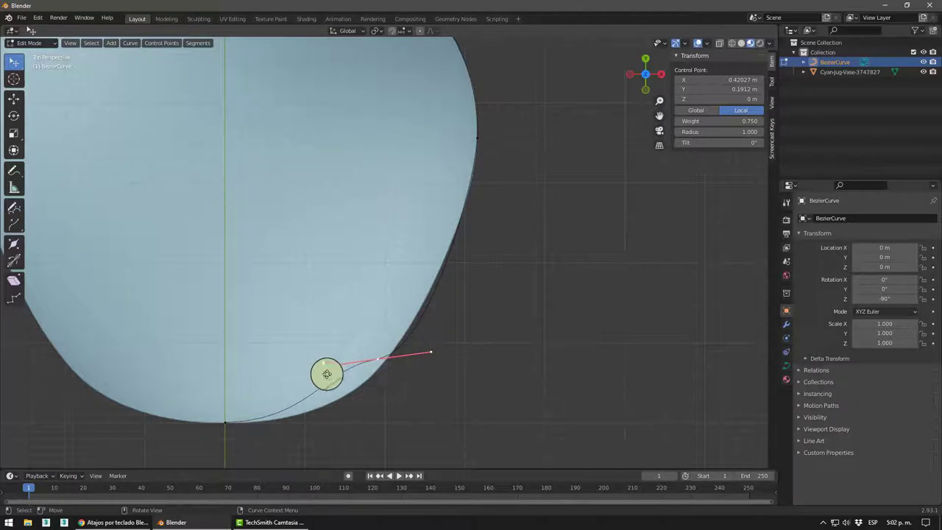
{"action": "mouse_move", "coordinate": [324, 368]}
{"action": "left_mouse_down"}
{"action": "mouse_move", "coordinate": [336, 397]}
{"action": "mouse_move", "coordinate": [375, 370]}
{"action": "mouse_move", "coordinate": [392, 340]}
{"action": "left_mouse_up"}
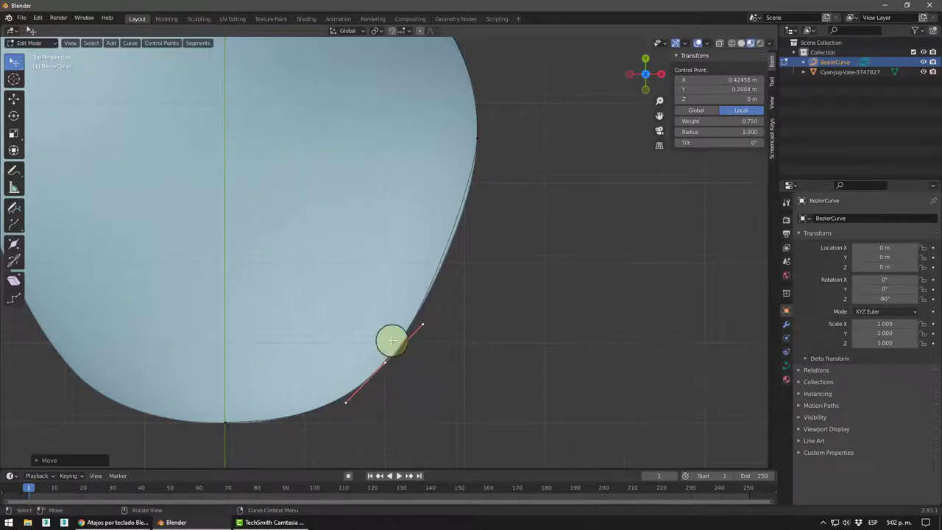
{"action": "left_click_drag", "start_coordinate": [479, 135], "coordinate": [480, 188]}
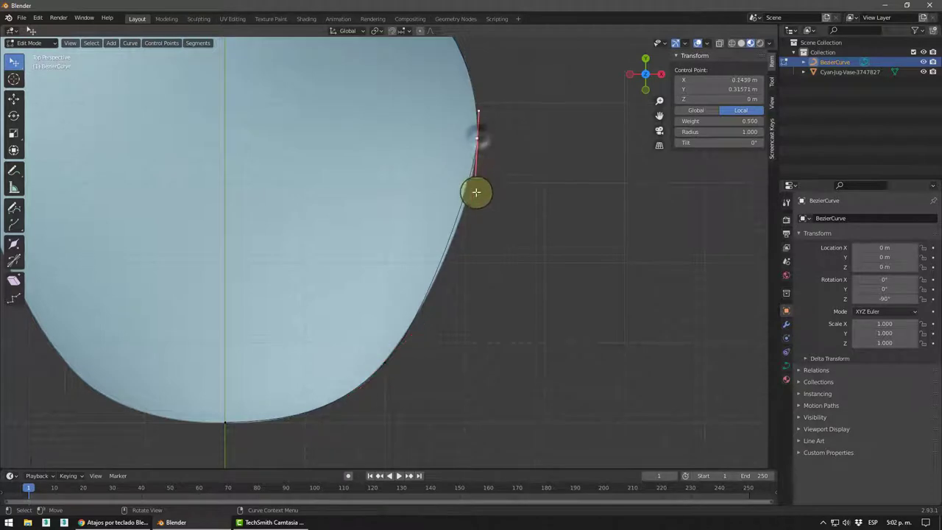
- Frame the vase neck in view with nothing selected
{"action": "scroll", "coordinate": [426, 346], "scroll_direction": "down", "scroll_amount": 2}
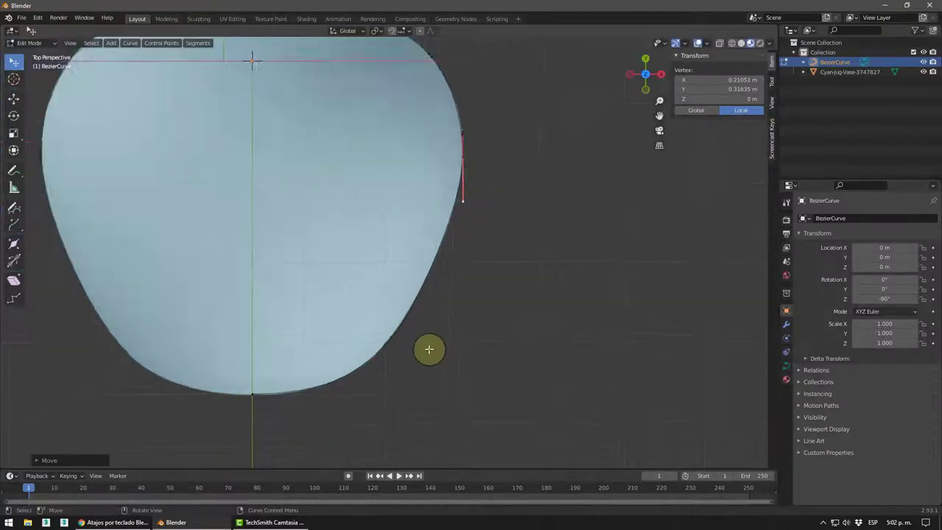
{"action": "scroll", "coordinate": [343, 162], "scroll_direction": "down", "scroll_amount": 2}
{"action": "scroll", "coordinate": [387, 351], "scroll_direction": "down", "scroll_amount": 2}
{"action": "scroll", "coordinate": [371, 149], "scroll_direction": "up", "scroll_amount": 2}
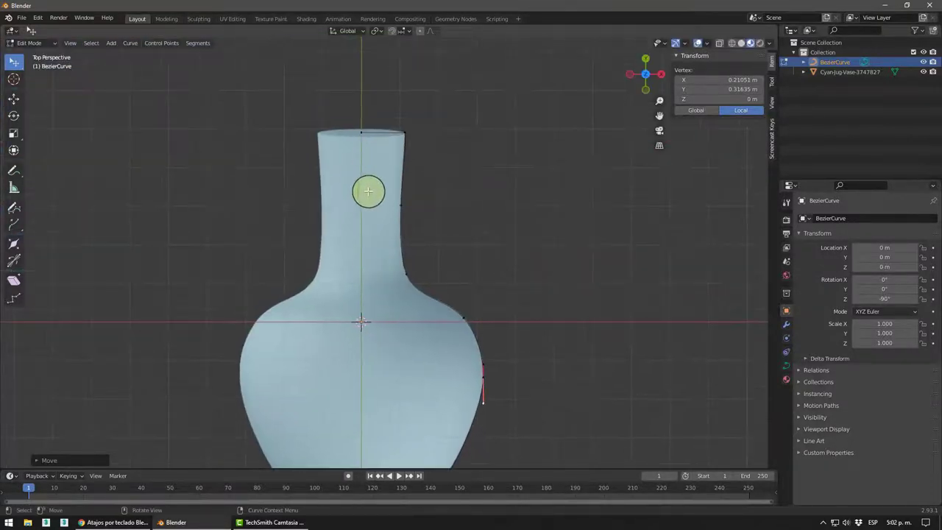
{"action": "scroll", "coordinate": [404, 104], "scroll_direction": "up", "scroll_amount": 1}
{"action": "middle_click_drag", "start_coordinate": [431, 147], "coordinate": [455, 249], "text": "shift"}
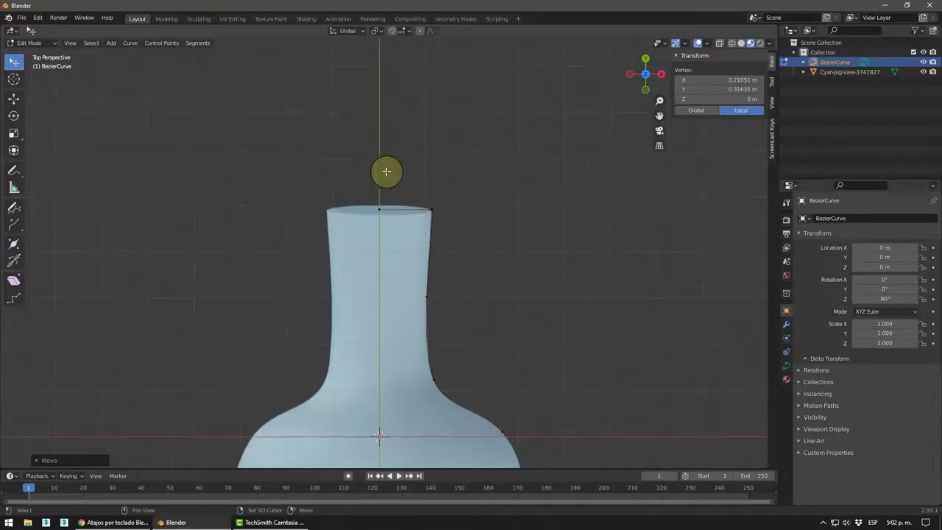
{"action": "left_click", "coordinate": [397, 182]}
- Delete the extra control point on the rim
{"action": "scroll", "coordinate": [416, 235], "scroll_direction": "down", "scroll_amount": 2}
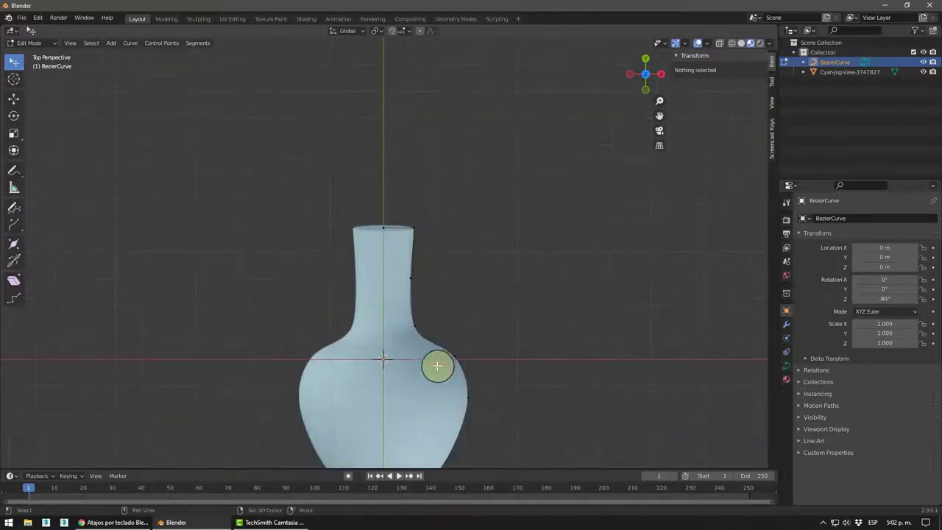
{"action": "middle_click_drag", "start_coordinate": [437, 366], "coordinate": [439, 174], "text": "shift"}
{"action": "scroll", "coordinate": [449, 283], "scroll_direction": "up", "scroll_amount": 2}
{"action": "scroll", "coordinate": [406, 285], "scroll_direction": "up", "scroll_amount": 5, "text": "shift"}
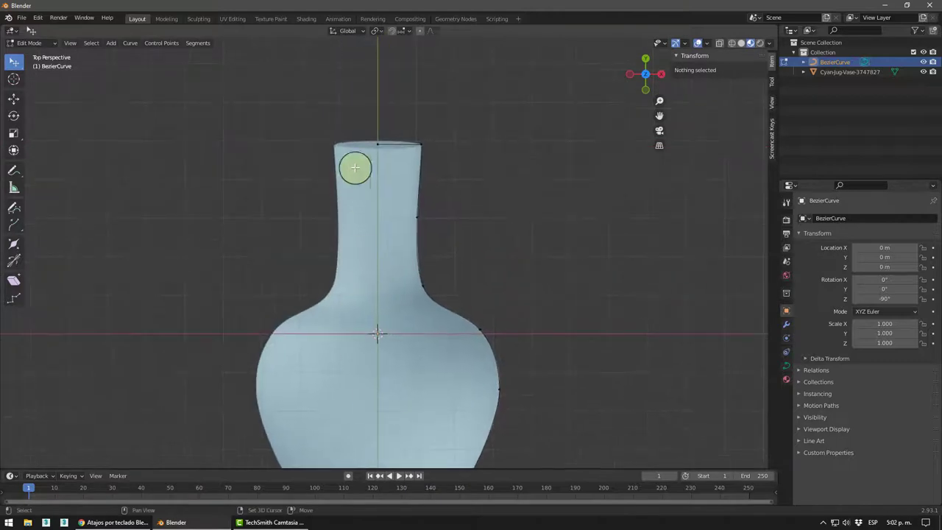
{"action": "left_click", "coordinate": [378, 144]}
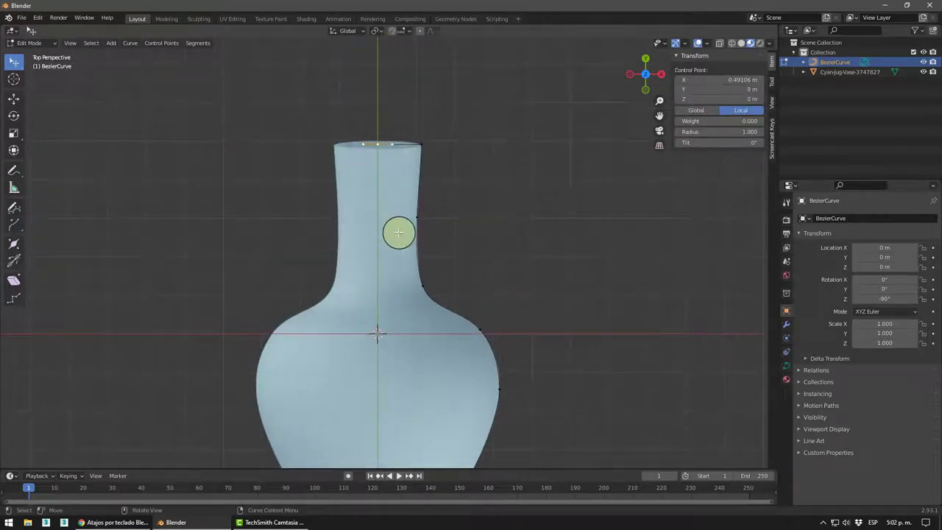
{"action": "key", "text": "x"}
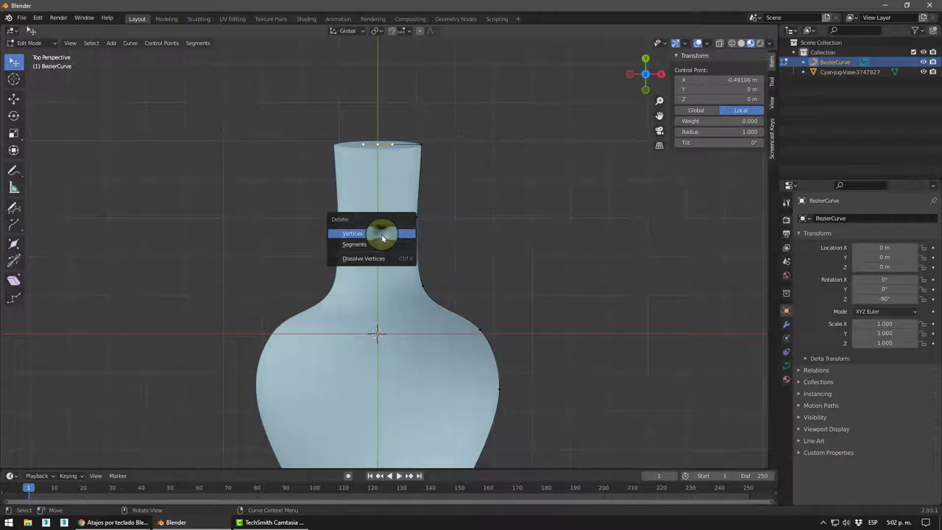
{"action": "left_click", "coordinate": [382, 234]}
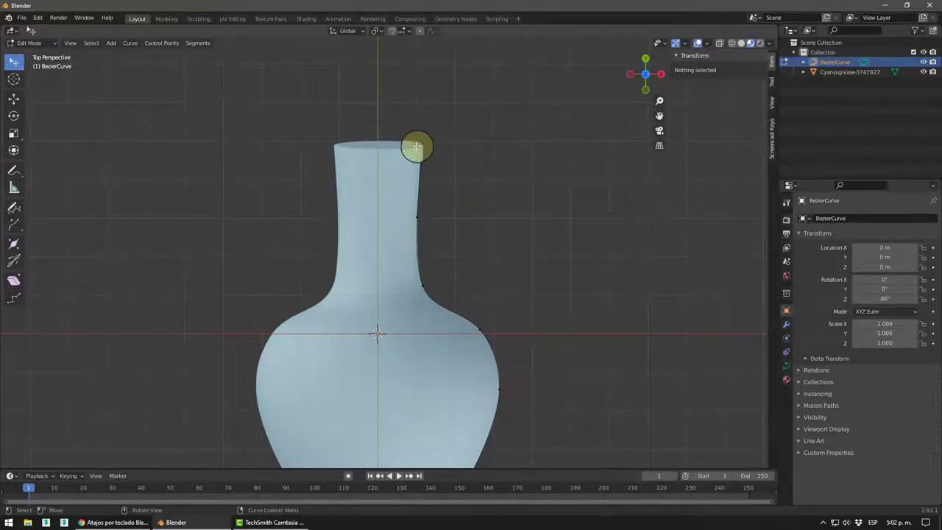
- Select the neck and shoulder points and delete the segment between them
{"action": "middle_click_drag", "start_coordinate": [442, 259], "coordinate": [395, 159], "text": "shift"}
{"action": "scroll", "coordinate": [435, 226], "scroll_direction": "up", "scroll_amount": 2}
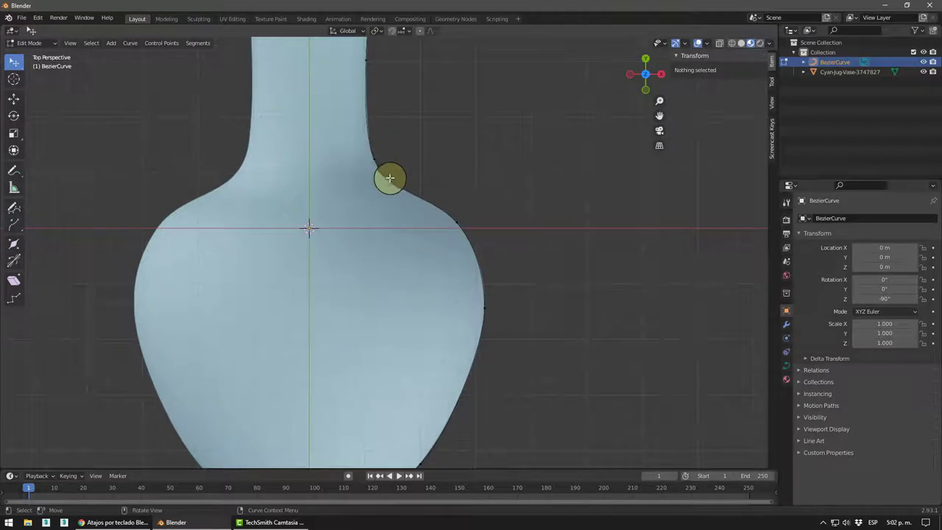
{"action": "left_click", "coordinate": [374, 159]}
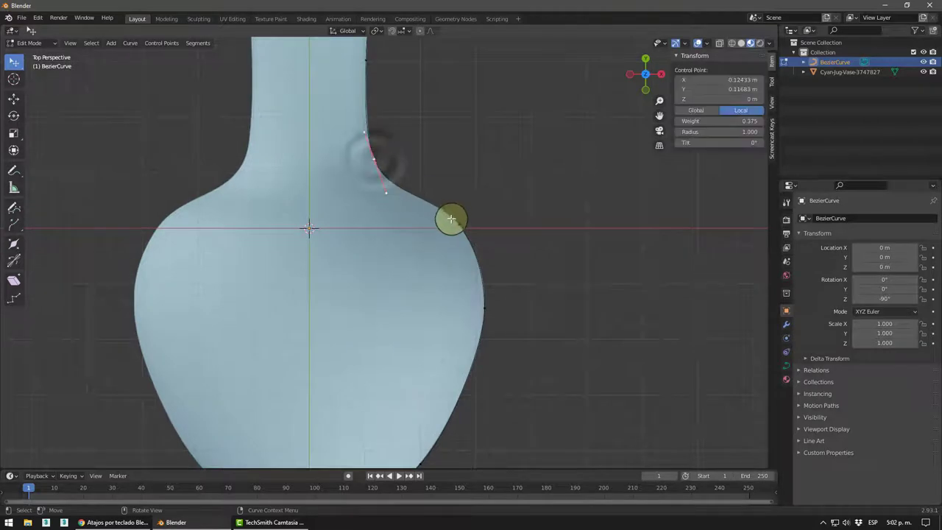
{"action": "left_click", "coordinate": [452, 221]}
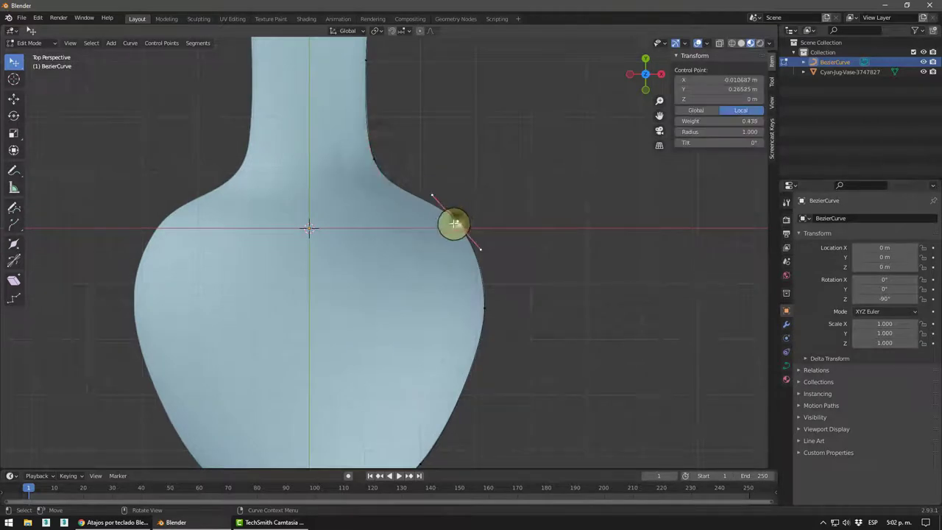
{"action": "left_click", "coordinate": [374, 159], "text": "shift"}
{"action": "key", "text": "v"}
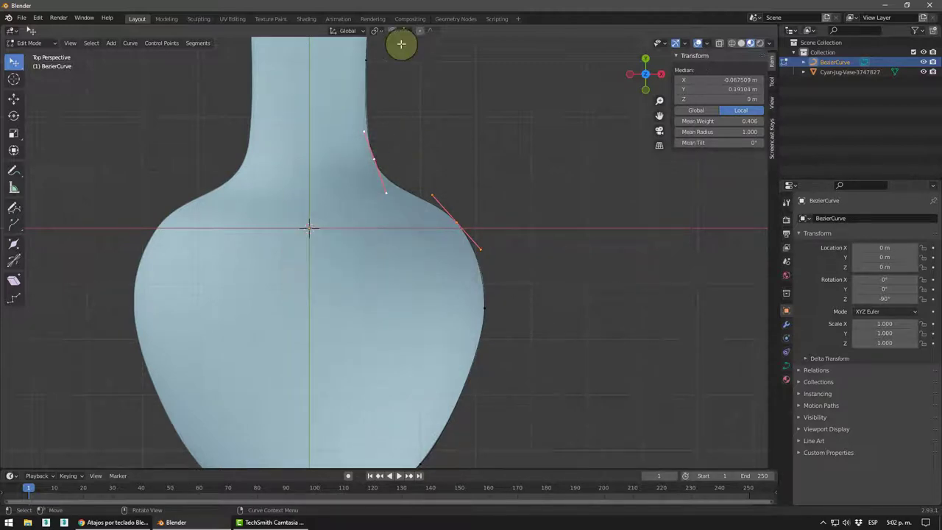
{"action": "key", "text": "x"}
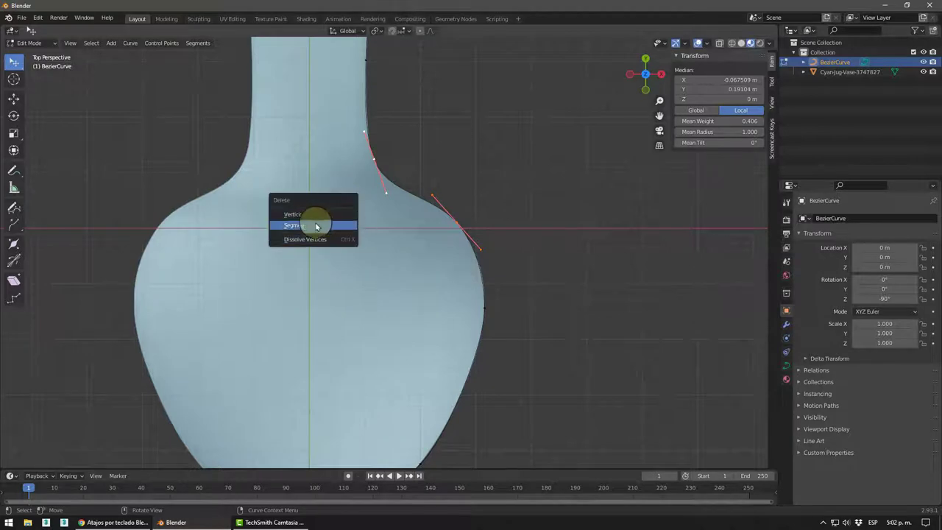
{"action": "left_click", "coordinate": [313, 227]}
{"action": "scroll", "coordinate": [397, 184], "scroll_direction": "down", "scroll_amount": 2}
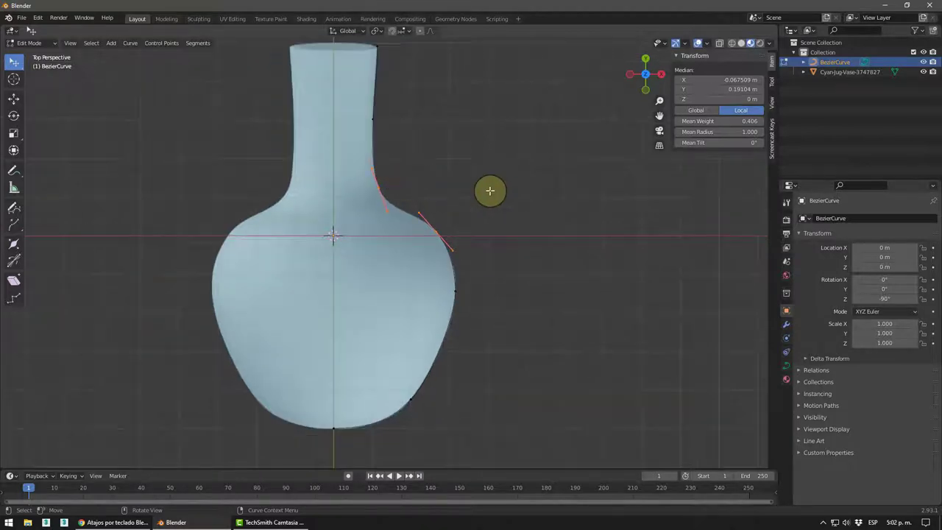
{"action": "middle_click_drag", "start_coordinate": [471, 192], "coordinate": [517, 227], "text": "shift"}
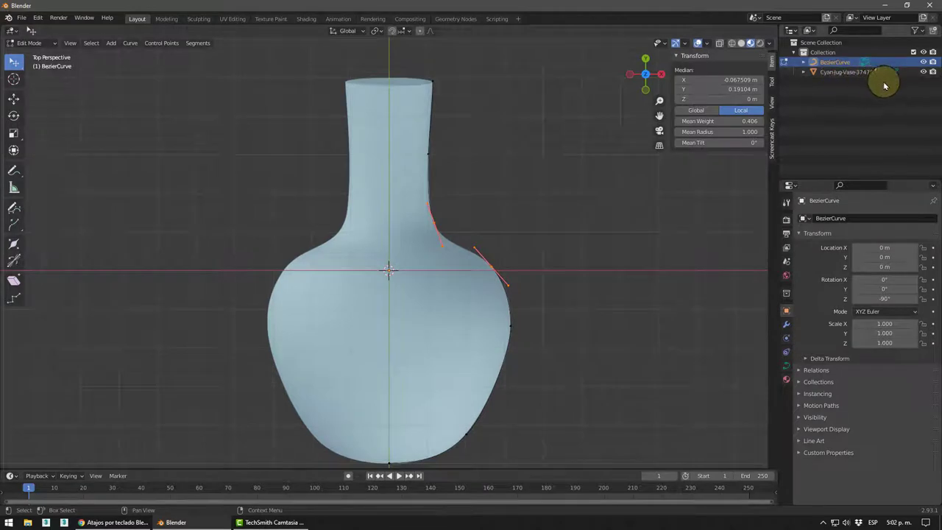
- Hide the Cyan-Jug-Vase mesh so only the profile curve shows
{"action": "left_click", "coordinate": [925, 73]}
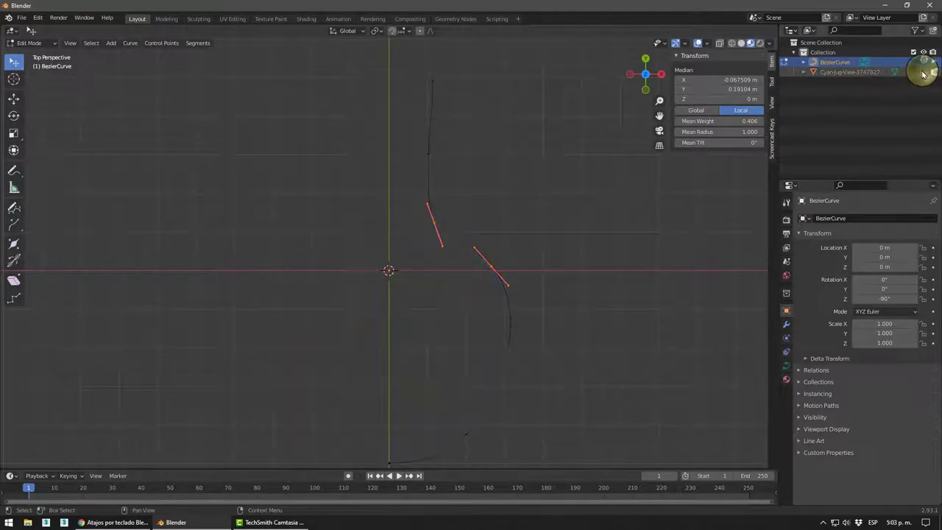
{"action": "left_click", "coordinate": [560, 192]}
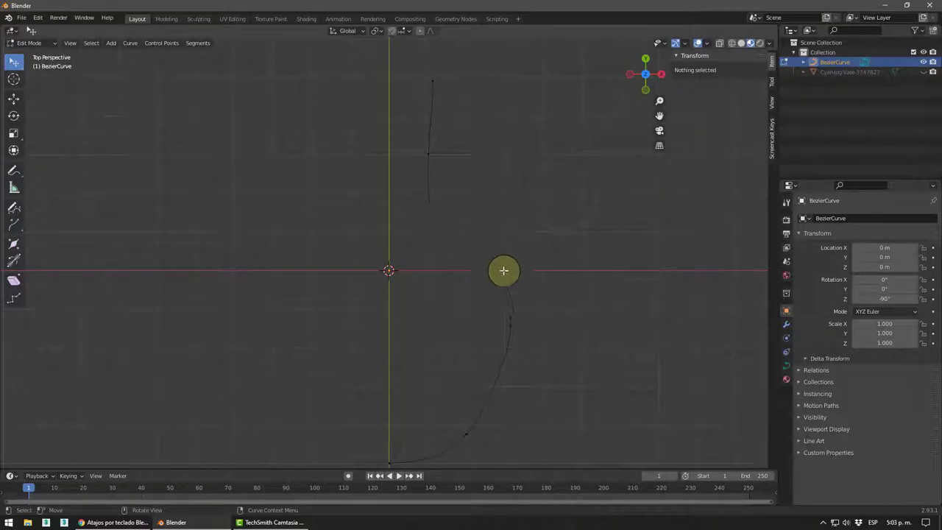
{"action": "left_click", "coordinate": [475, 227], "text": "ctrl"}
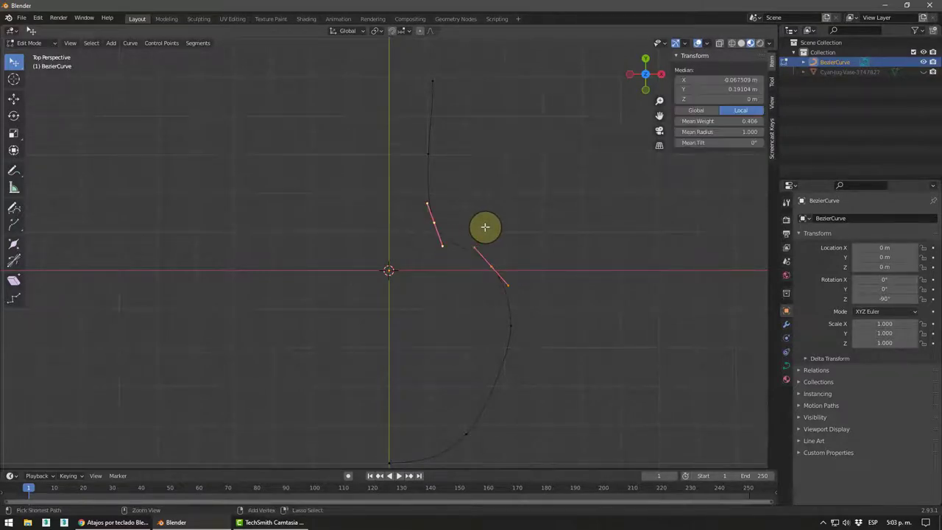
{"action": "left_click", "coordinate": [491, 218]}
- Delete the upper shoulder control point and its segment
{"action": "left_click", "coordinate": [433, 220]}
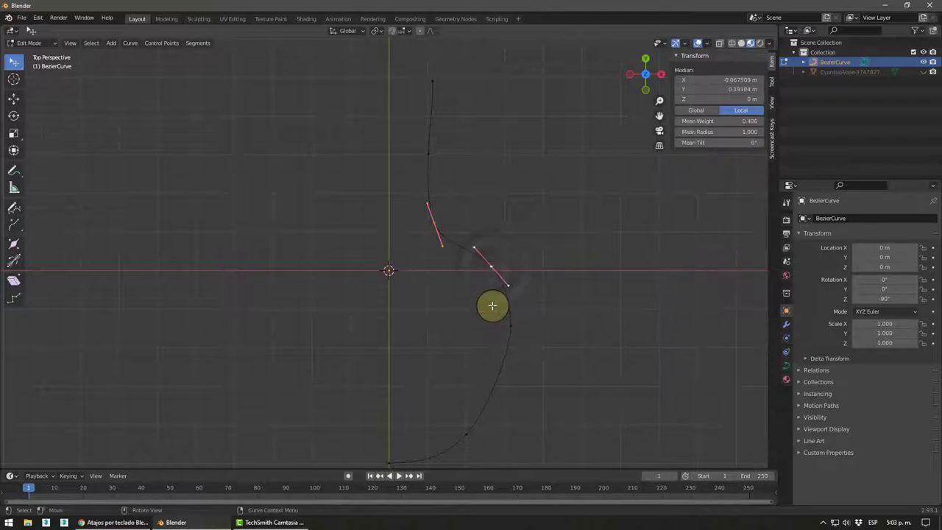
{"action": "key", "text": "x"}
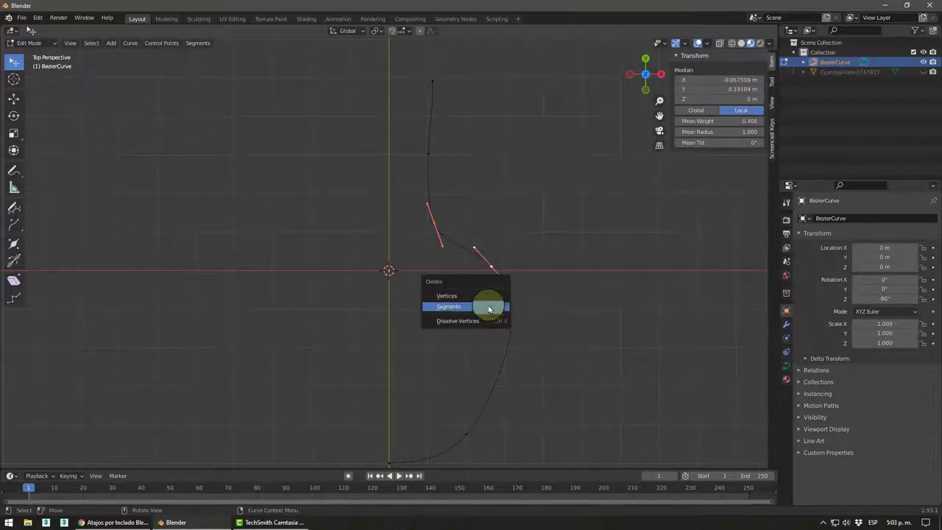
{"action": "left_click", "coordinate": [489, 308]}
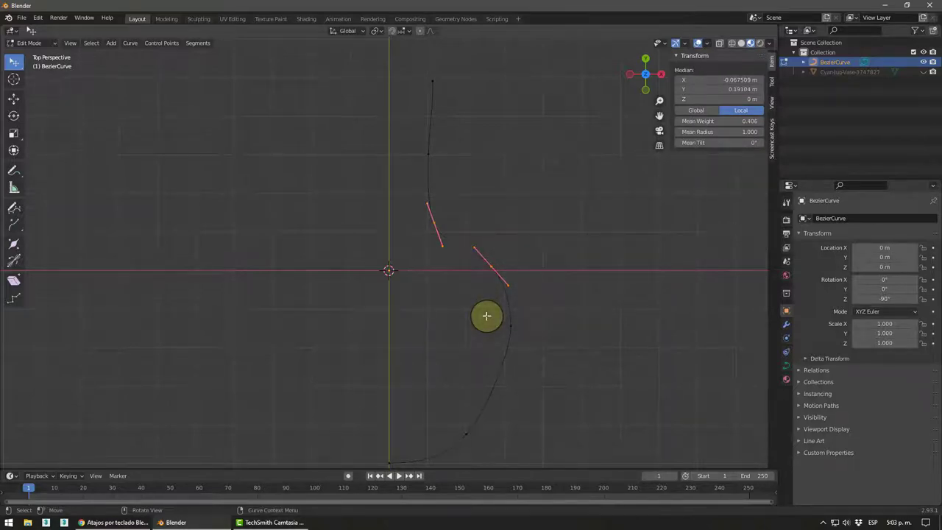
{"action": "key", "text": "x"}
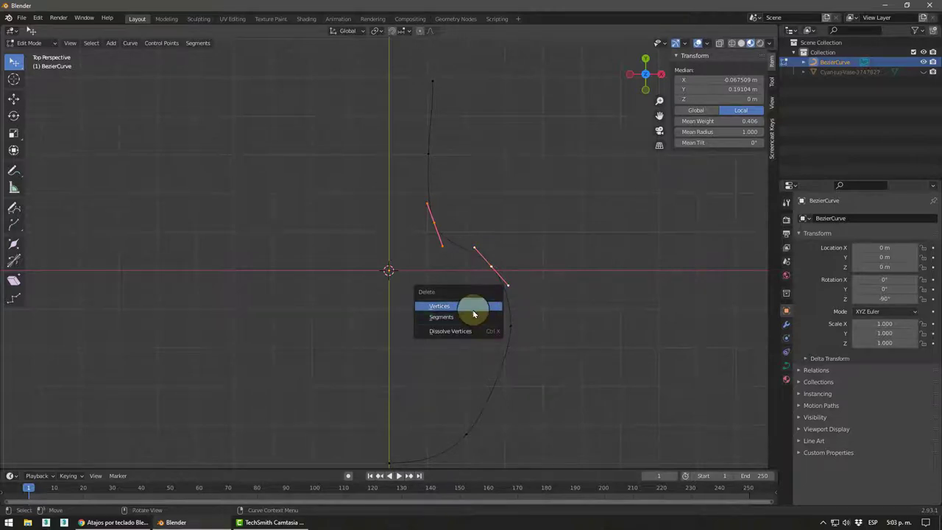
{"action": "left_click", "coordinate": [469, 307]}
- Subdivide the segment between the two points bordering the shoulder
{"action": "left_click", "coordinate": [438, 168]}
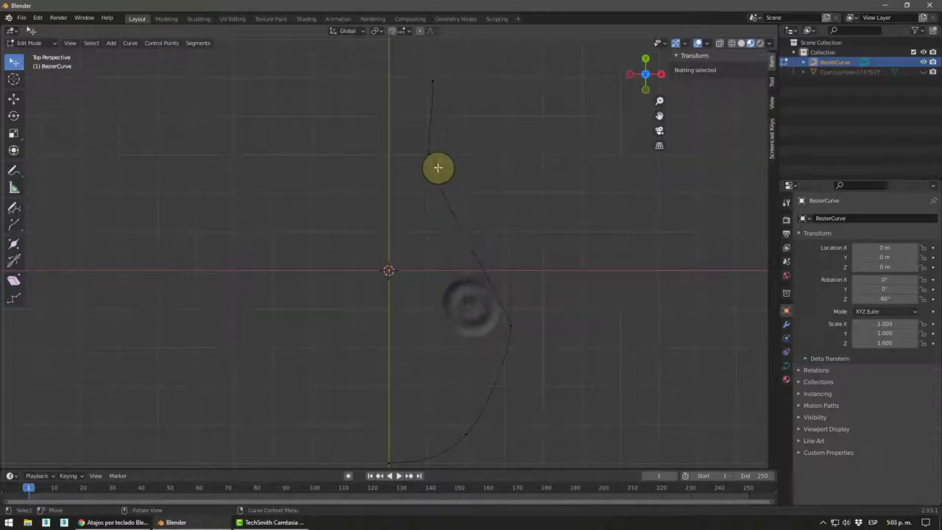
{"action": "left_click", "coordinate": [514, 312], "text": "ctrl"}
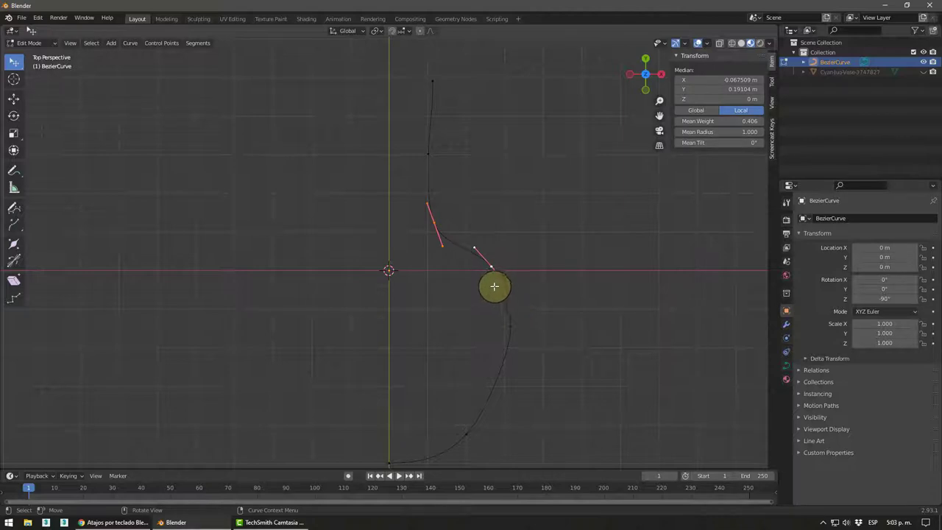
{"action": "right_click", "coordinate": [451, 233]}
{"action": "left_click", "coordinate": [445, 234]}
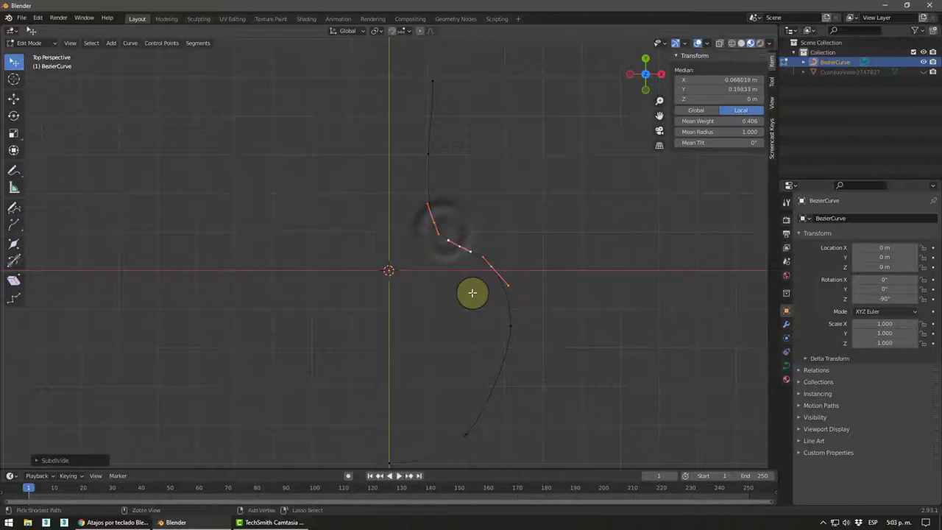
- Delete the unwanted segments around the shoulder, undoing an accidental point deletion
{"action": "key", "text": "x"}
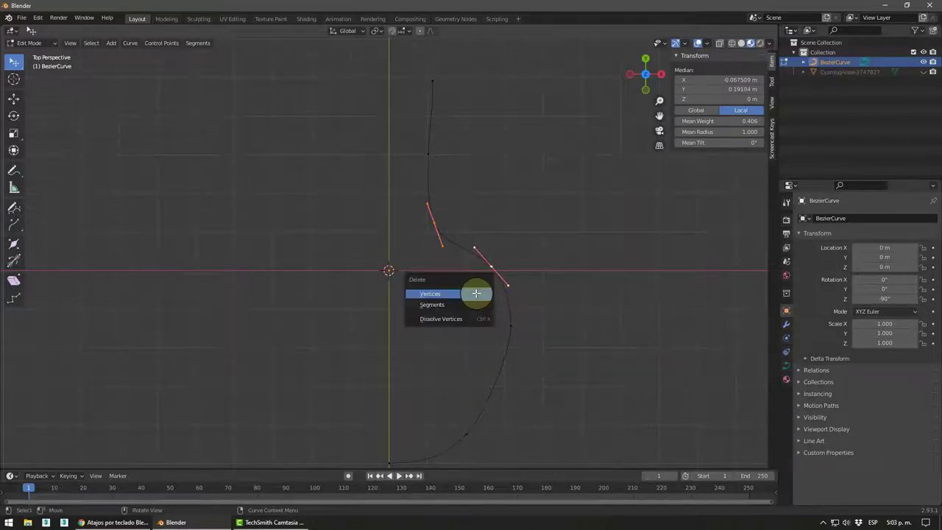
{"action": "left_click", "coordinate": [468, 294]}
{"action": "key", "text": "ctrl+z"}
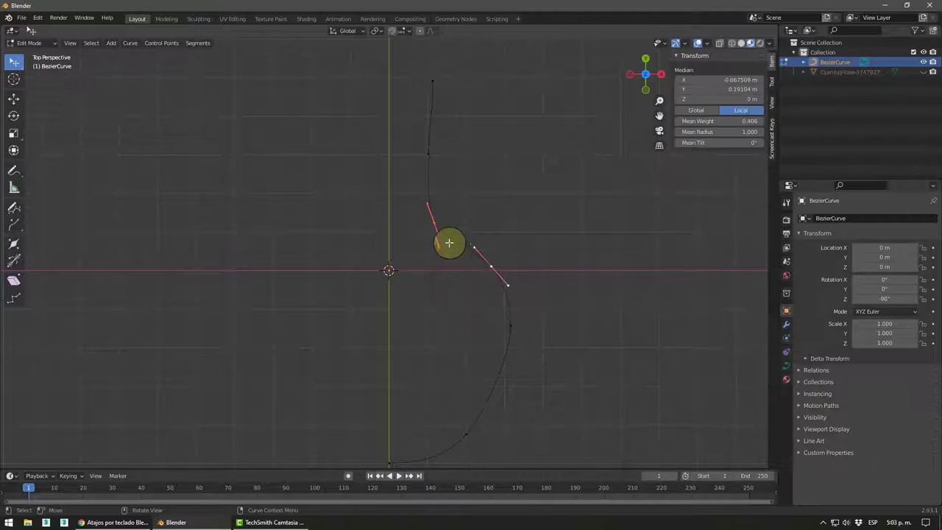
{"action": "key", "text": "x"}
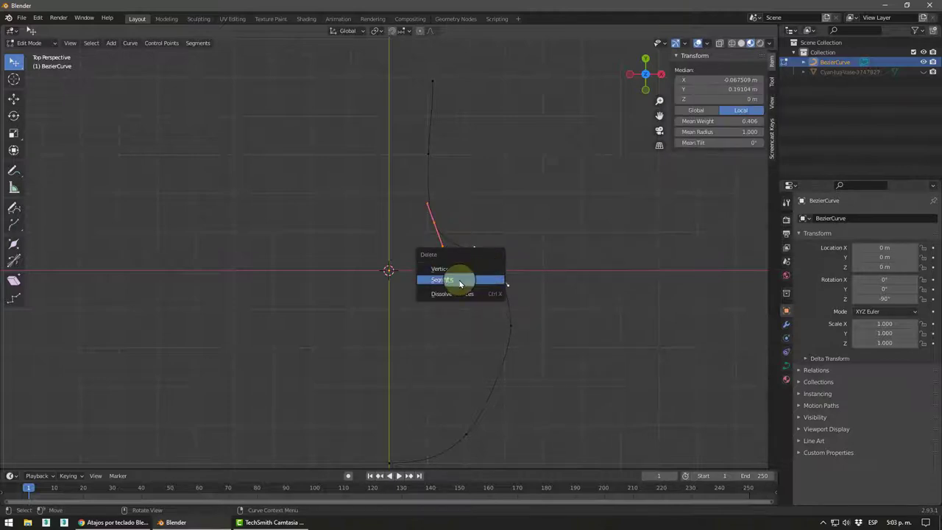
{"action": "left_click", "coordinate": [459, 274]}
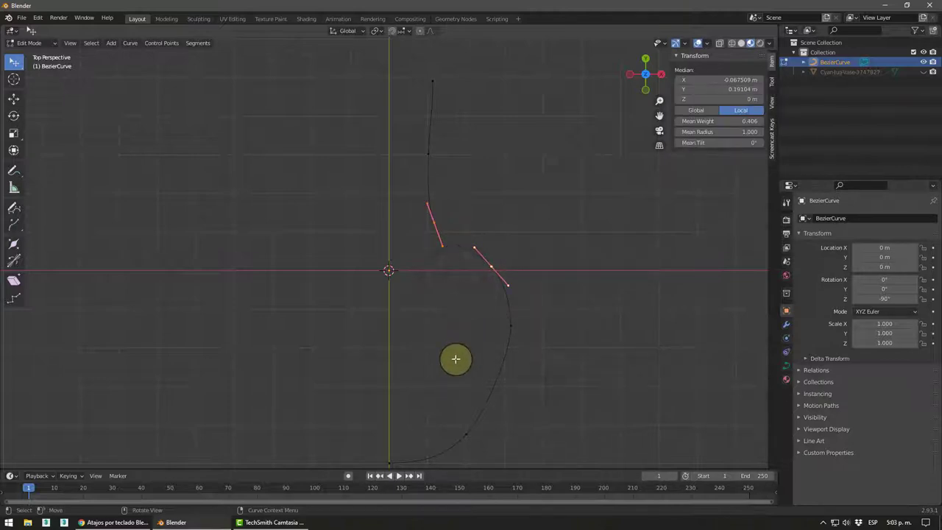
{"action": "key", "text": "x"}
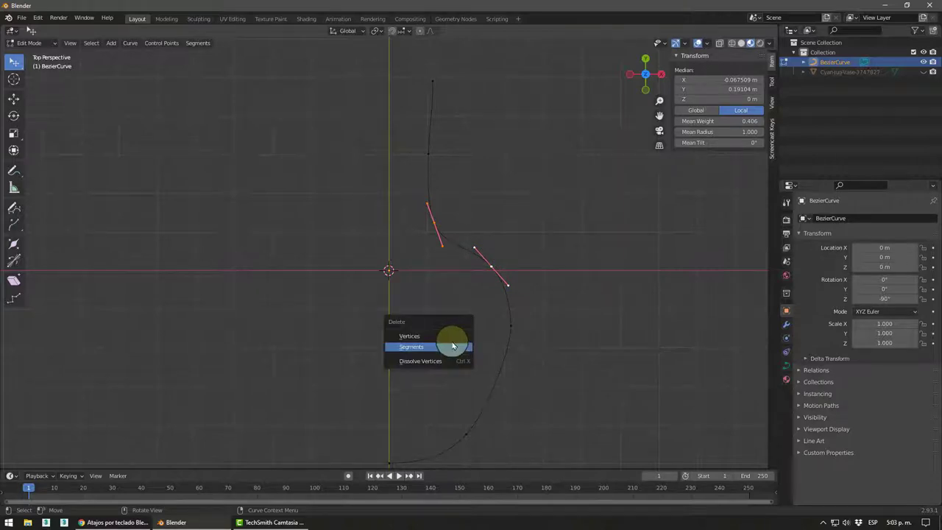
{"action": "left_click", "coordinate": [453, 346]}
- Reselect the shoulder control point with the curve re-centred in view
{"action": "scroll", "coordinate": [481, 275], "scroll_direction": "up", "scroll_amount": 2}
{"action": "left_click", "coordinate": [480, 278]}
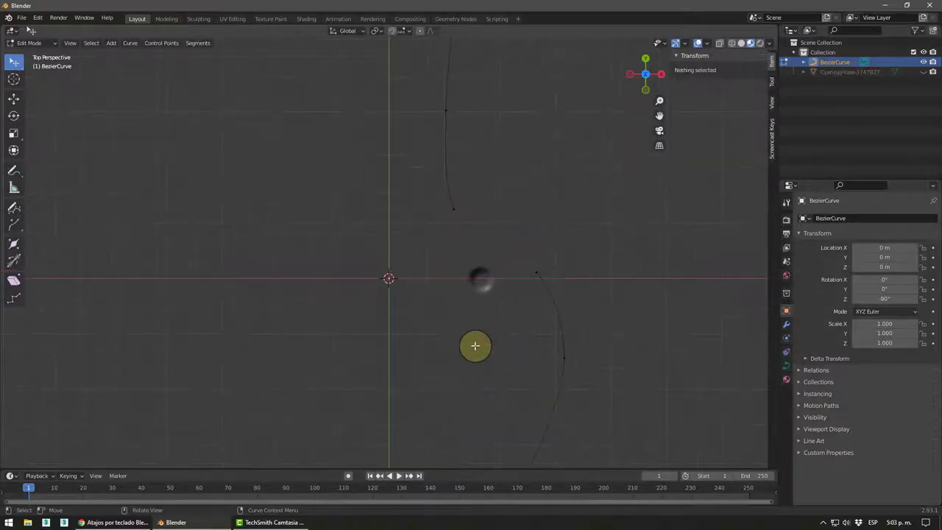
{"action": "left_click", "coordinate": [535, 272]}
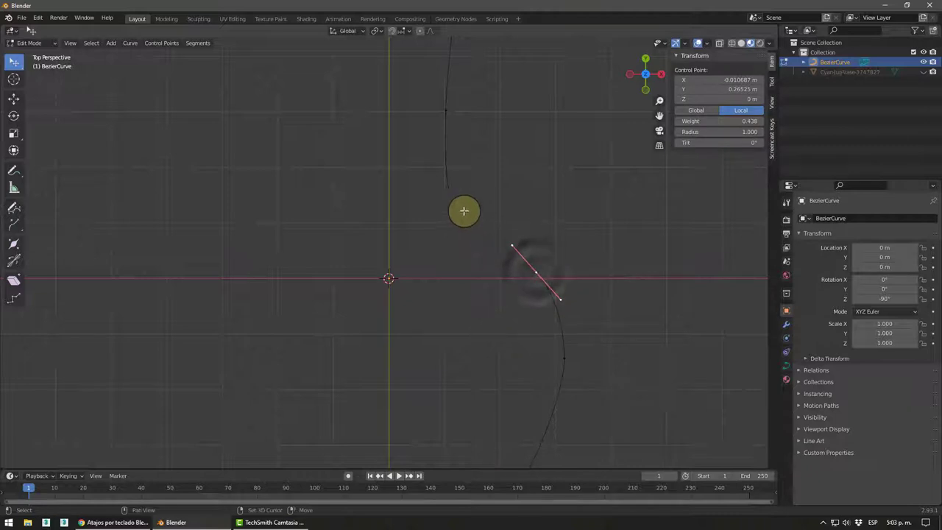
{"action": "left_click", "coordinate": [454, 211], "text": "shift"}
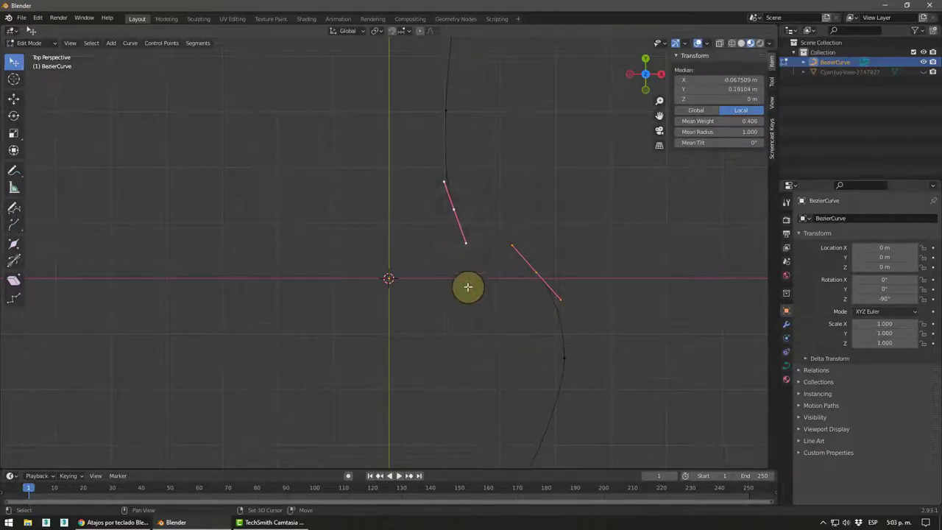
{"action": "middle_click_drag", "start_coordinate": [467, 286], "coordinate": [347, 281], "text": "shift"}
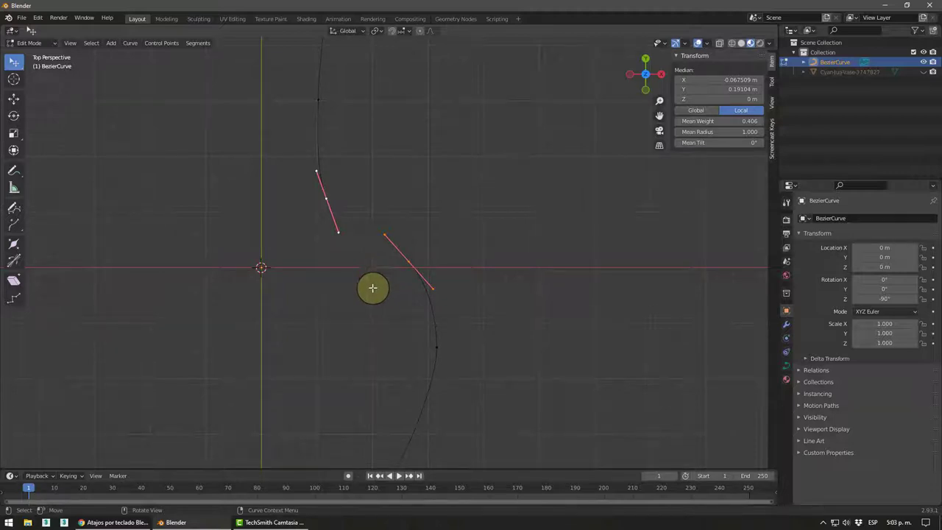
{"action": "left_click", "coordinate": [372, 288]}
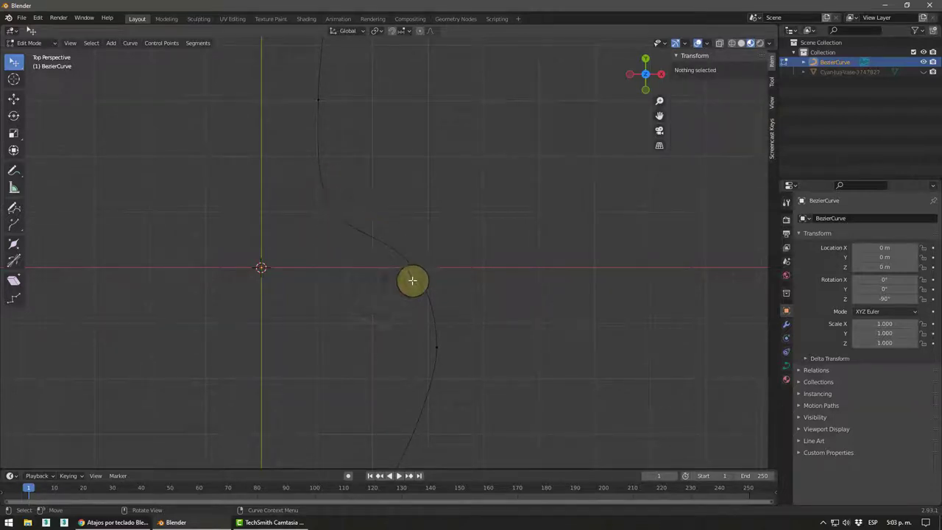
{"action": "scroll", "coordinate": [411, 277], "scroll_direction": "down", "scroll_amount": 2}
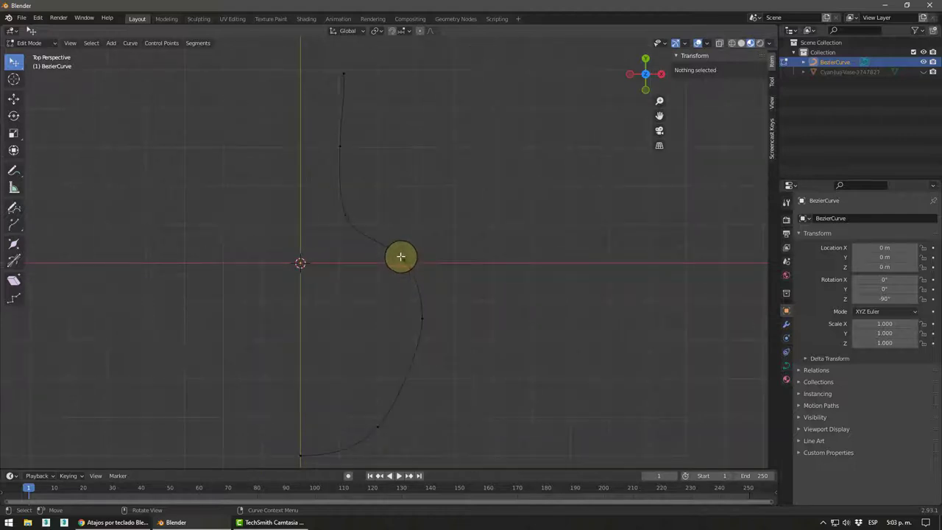
{"action": "left_click", "coordinate": [400, 256]}
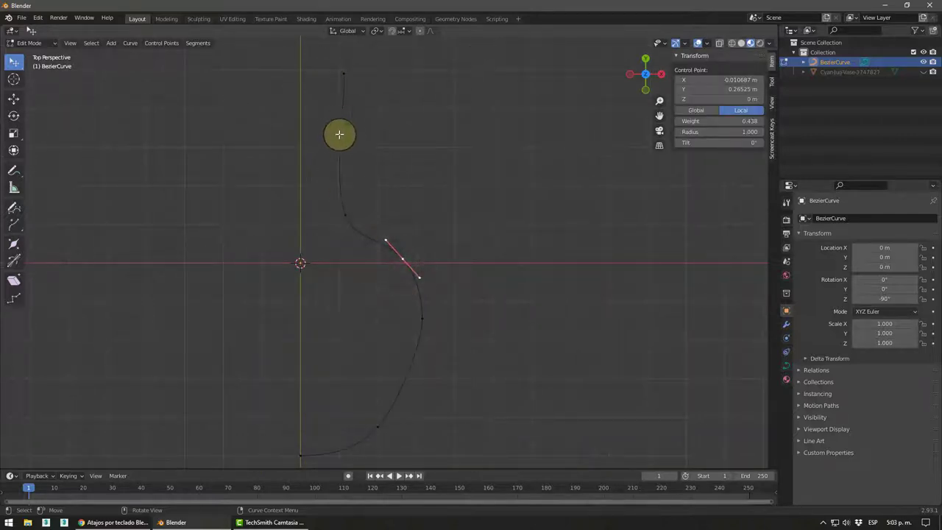
- Box-select the profile curve's points and cancel a grab, leaving them in place
{"action": "scroll", "coordinate": [339, 134], "scroll_direction": "down", "scroll_amount": 1}
{"action": "left_click_drag", "start_coordinate": [14, 62], "coordinate": [65, 95]}
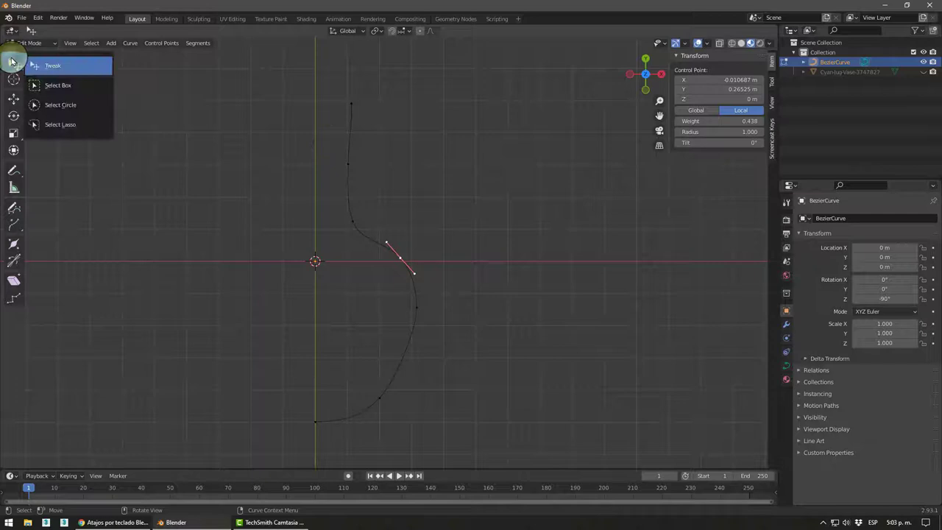
{"action": "left_click", "coordinate": [65, 87]}
{"action": "mouse_move", "coordinate": [268, 78]}
{"action": "left_mouse_down"}
{"action": "mouse_move", "coordinate": [497, 464]}
{"action": "mouse_move", "coordinate": [498, 447]}
{"action": "left_mouse_up"}
{"action": "key", "text": "g"}
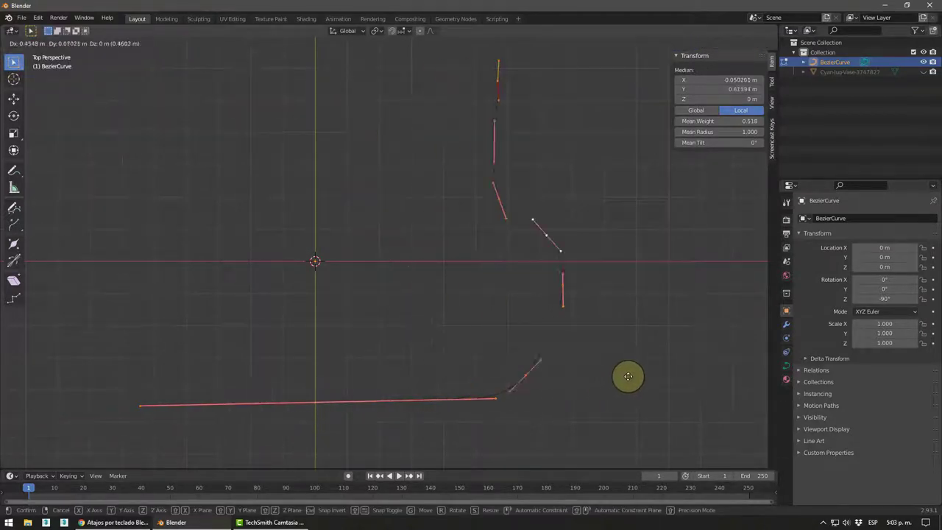
{"action": "left_click", "coordinate": [581, 397]}
- Switch the selection tool to Tweak and deselect all curve points
{"action": "left_click", "coordinate": [523, 360]}
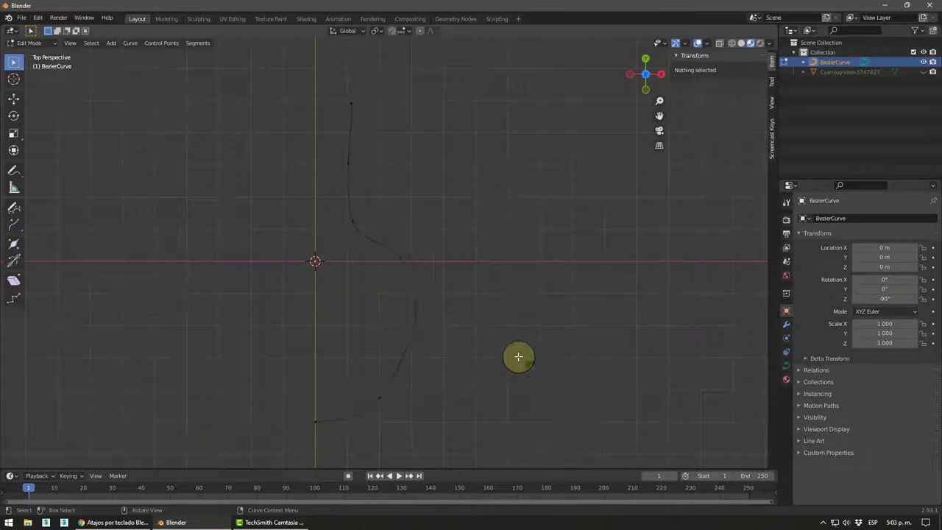
{"action": "left_click", "coordinate": [346, 166]}
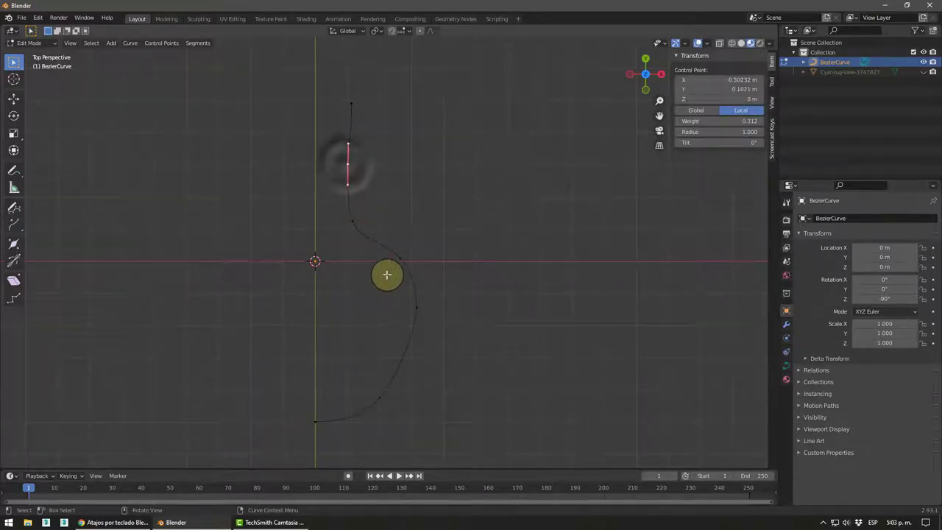
{"action": "key", "text": "a"}
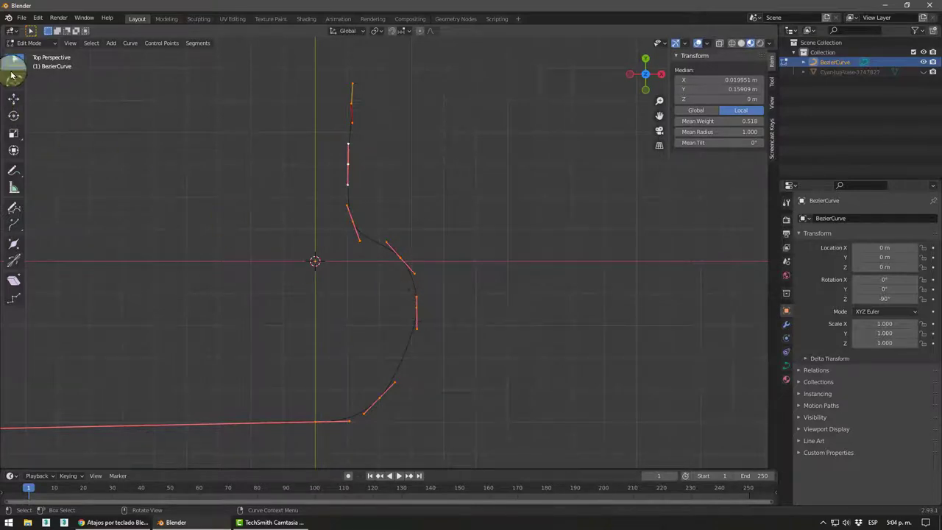
{"action": "left_click_drag", "start_coordinate": [16, 63], "coordinate": [33, 63]}
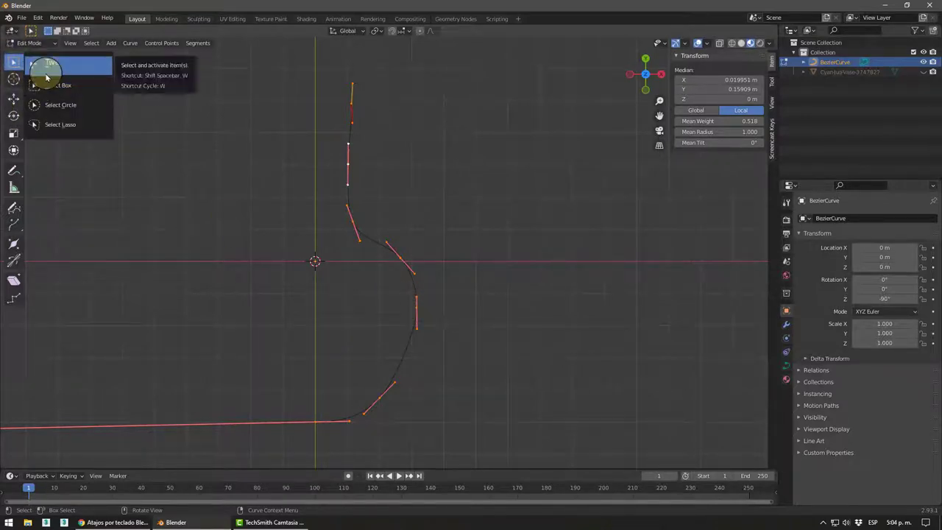
{"action": "left_click", "coordinate": [417, 309]}
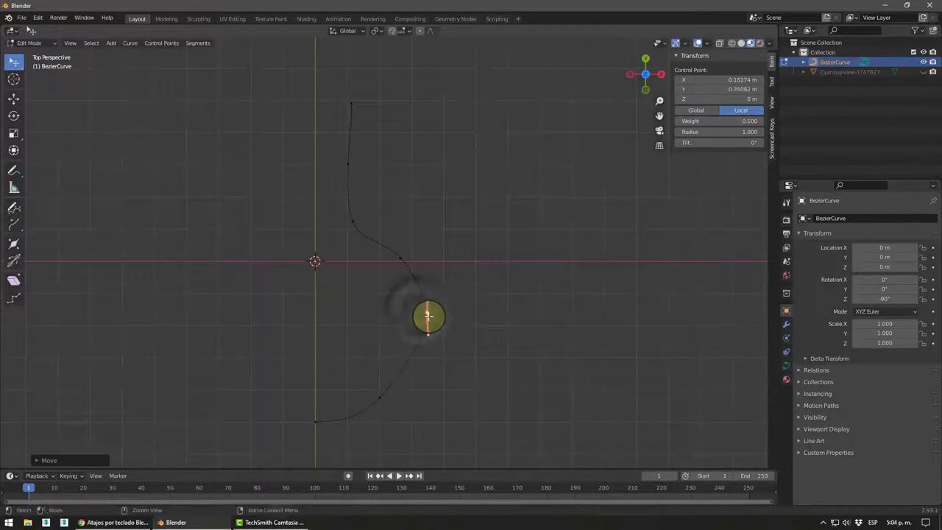
{"action": "left_click", "coordinate": [450, 275]}
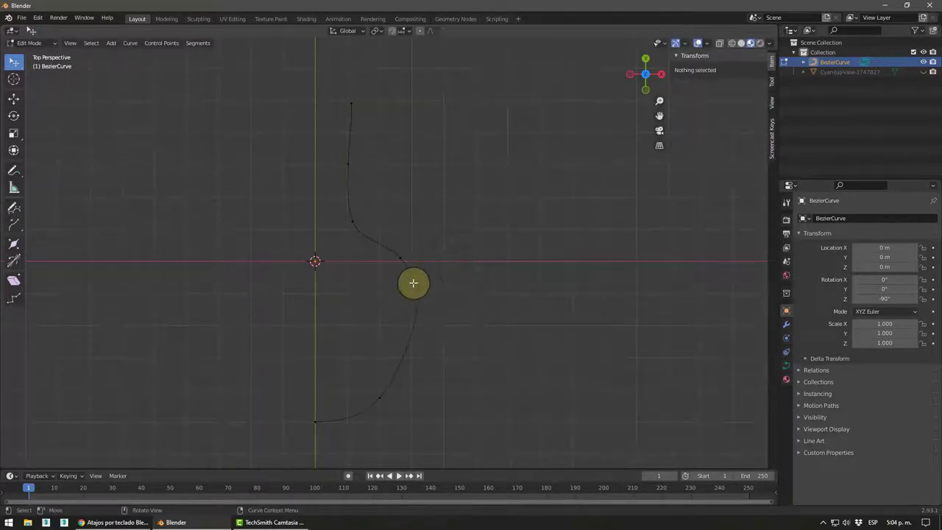
{"action": "key", "text": "shift+a"}
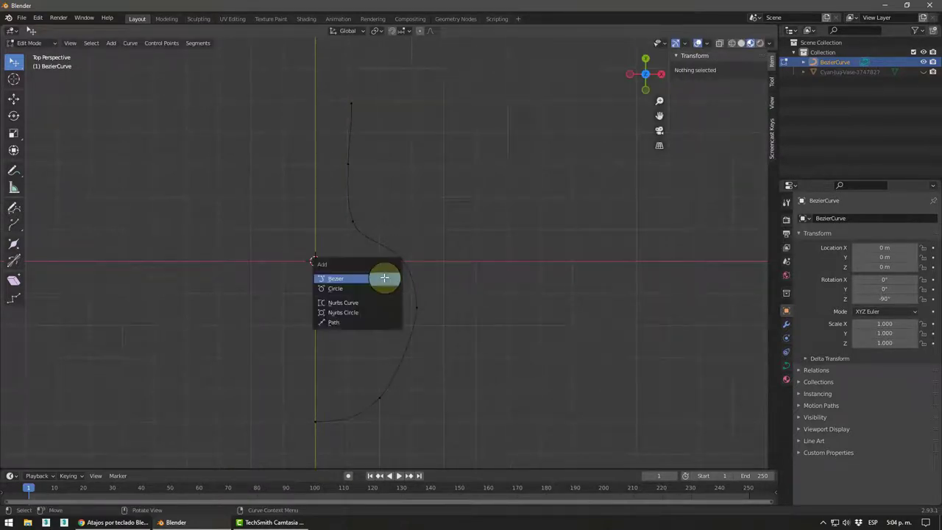
{"action": "left_click", "coordinate": [364, 288]}
{"action": "scroll", "coordinate": [376, 281], "scroll_direction": "down", "scroll_amount": 5}
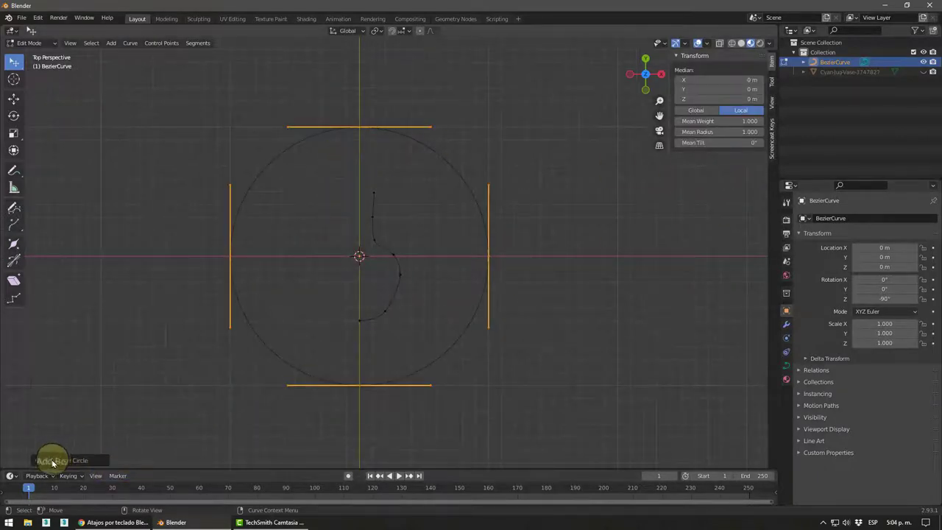
{"action": "left_click", "coordinate": [50, 458]}
{"action": "left_click_drag", "start_coordinate": [109, 387], "coordinate": [77, 397]}
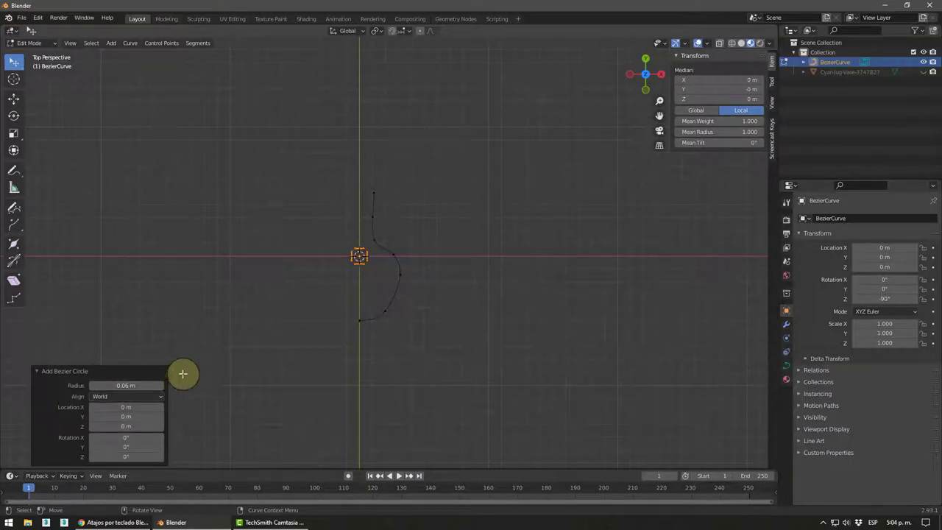
{"action": "scroll", "coordinate": [431, 253], "scroll_direction": "up", "scroll_amount": 2}
{"action": "scroll", "coordinate": [382, 272], "scroll_direction": "up", "scroll_amount": 3}
{"action": "scroll", "coordinate": [316, 294], "scroll_direction": "up", "scroll_amount": 1}
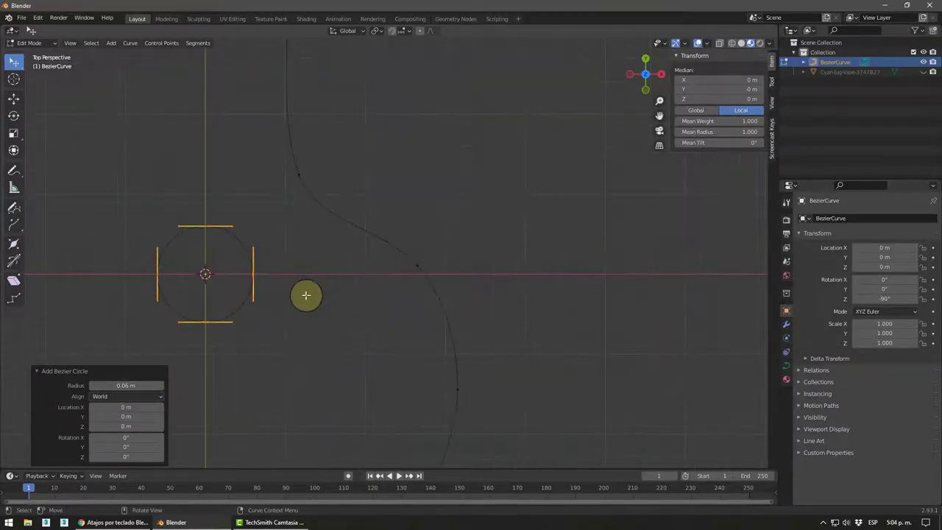
{"action": "key", "text": "Tab"}
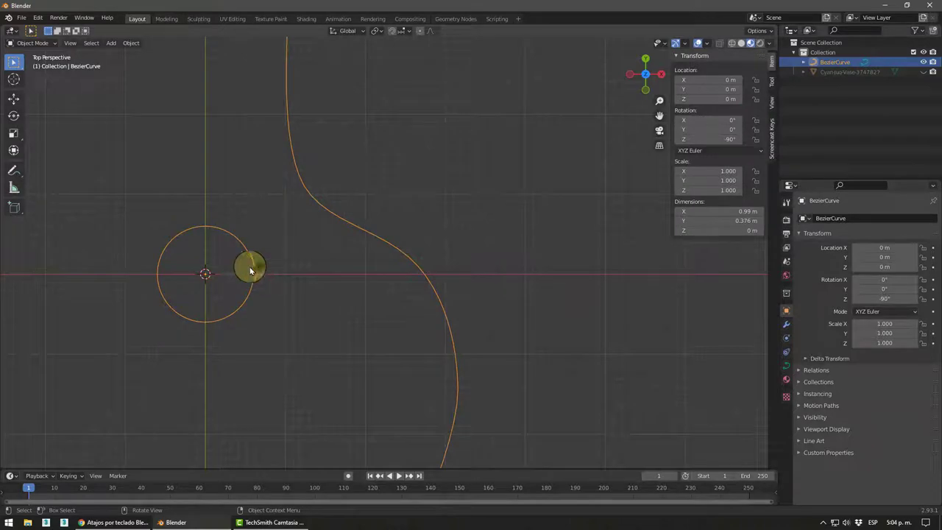
{"action": "scroll", "coordinate": [324, 235], "scroll_direction": "down", "scroll_amount": 2}
{"action": "scroll", "coordinate": [343, 224], "scroll_direction": "down", "scroll_amount": 2}
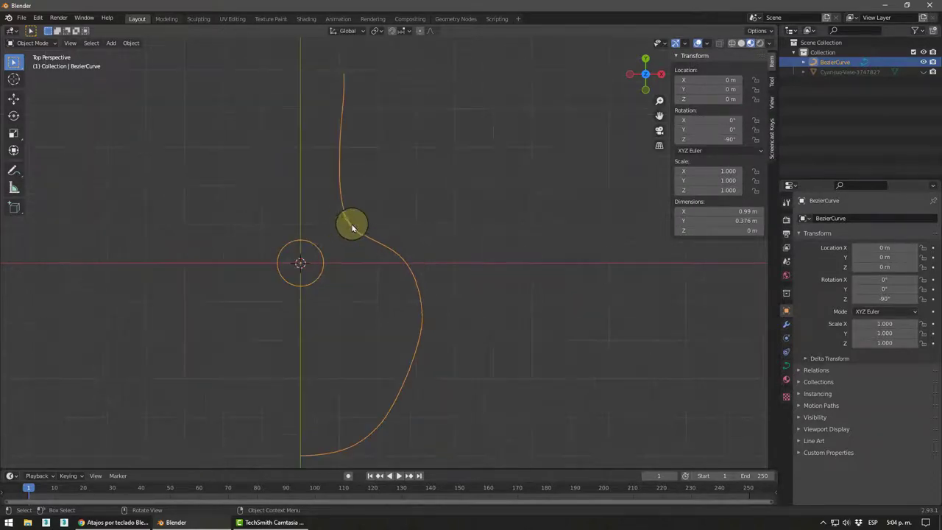
{"action": "left_click", "coordinate": [32, 43]}
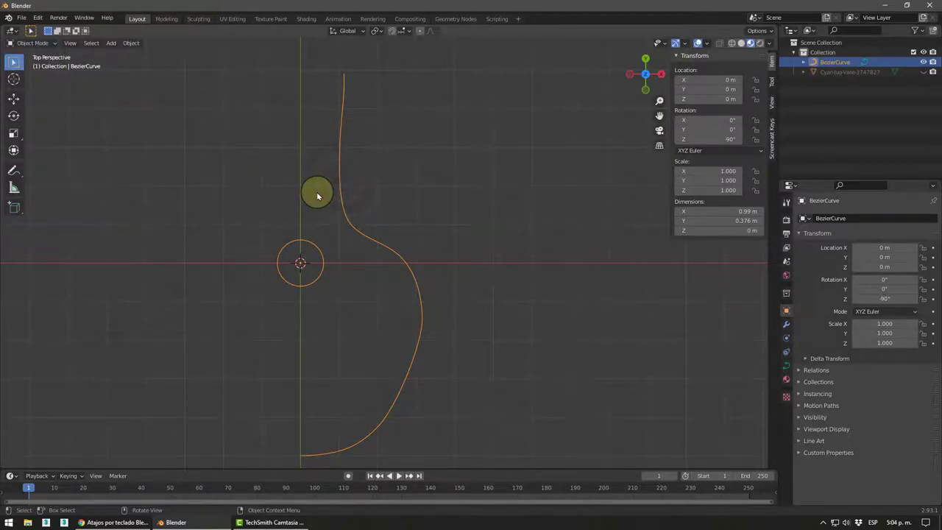
{"action": "key", "text": "g"}
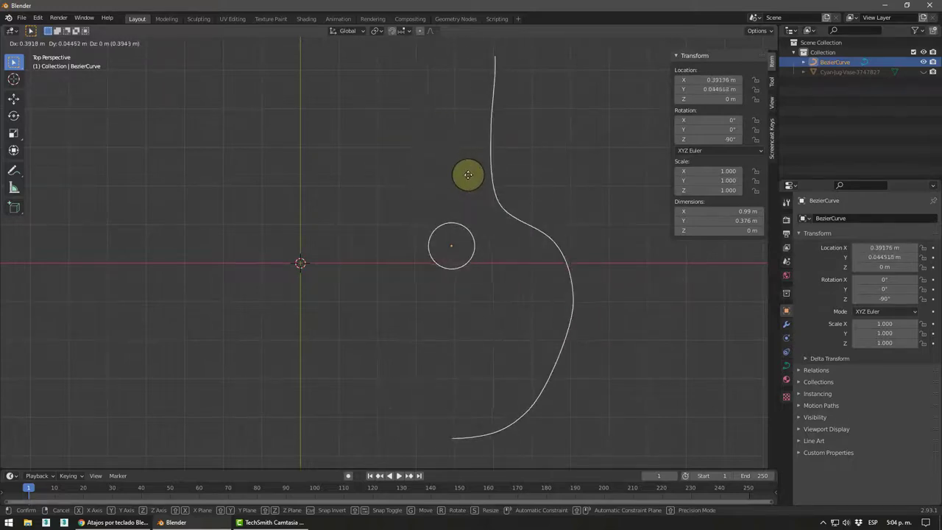
{"action": "key", "text": "ctrl"}
{"action": "left_click", "coordinate": [420, 165]}
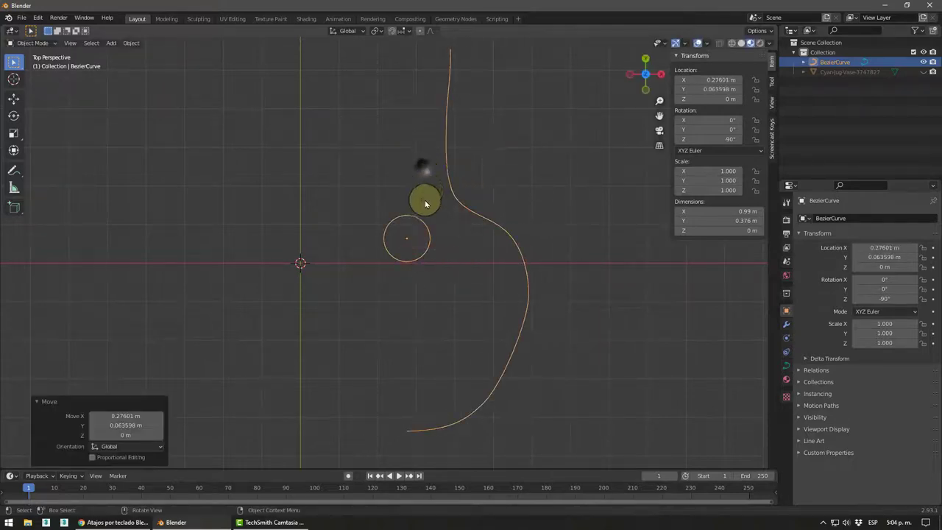
{"action": "key", "text": "ctrl+z"}
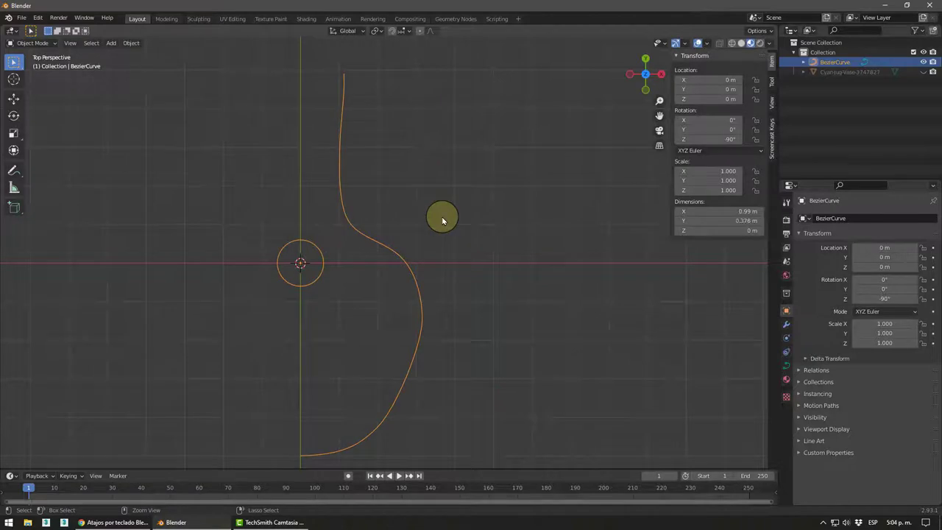
{"action": "key", "text": "alt+h"}
{"action": "key", "text": "Tab"}
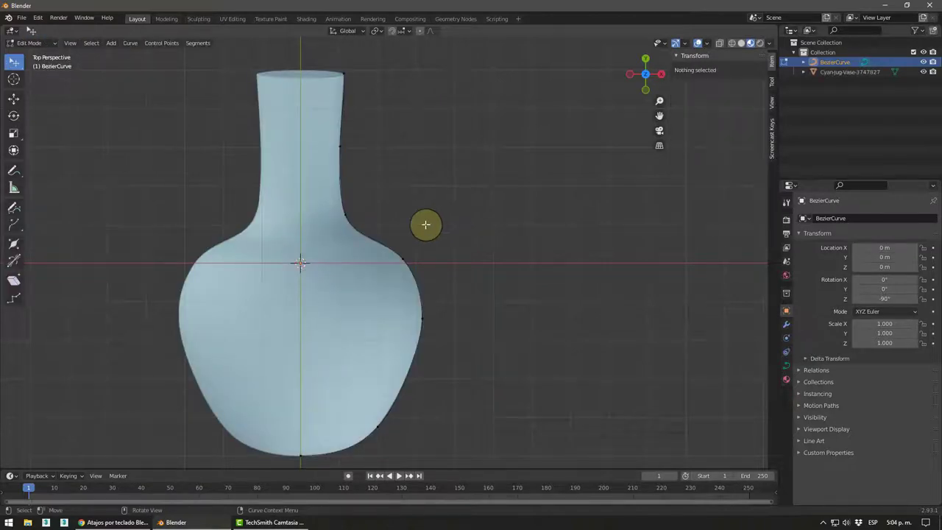
{"action": "left_click", "coordinate": [924, 72]}
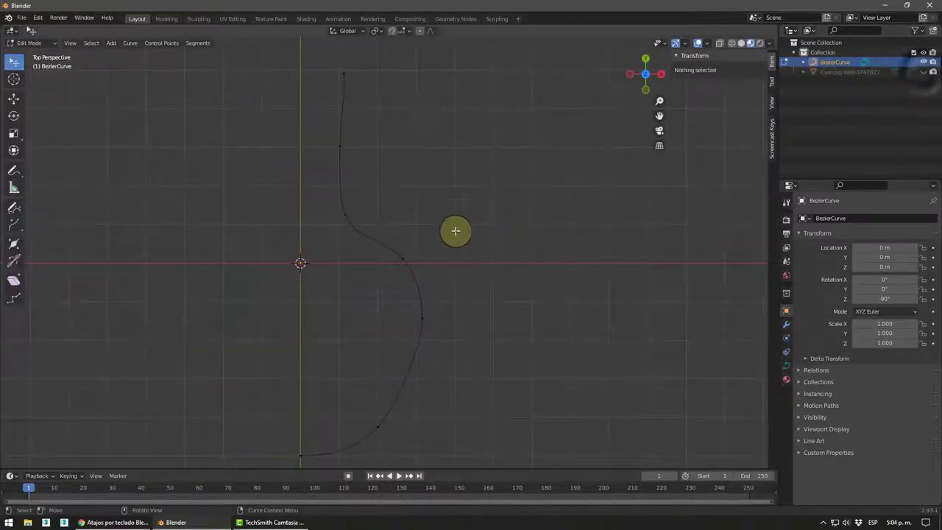
- Return to Object Mode and add a Bezier circle object
{"action": "left_click", "coordinate": [30, 43]}
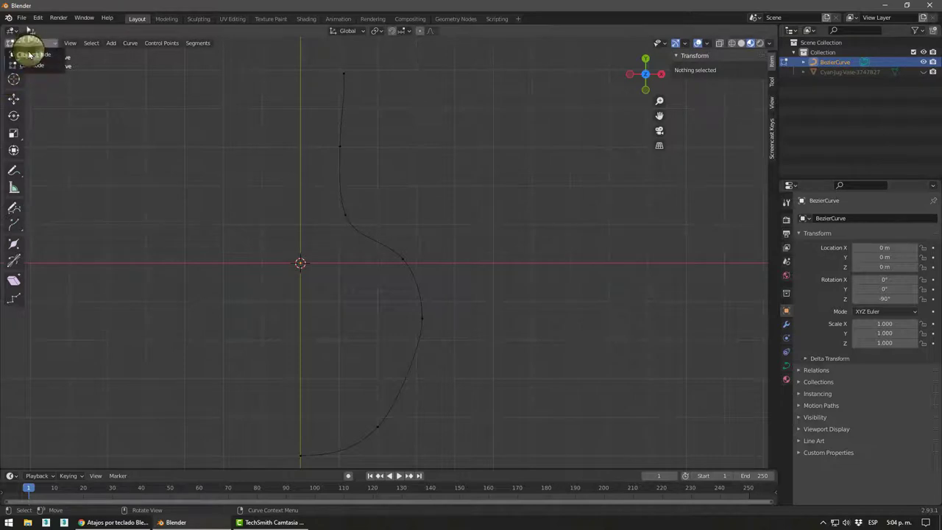
{"action": "left_click", "coordinate": [31, 54]}
{"action": "key", "text": "shift+a"}
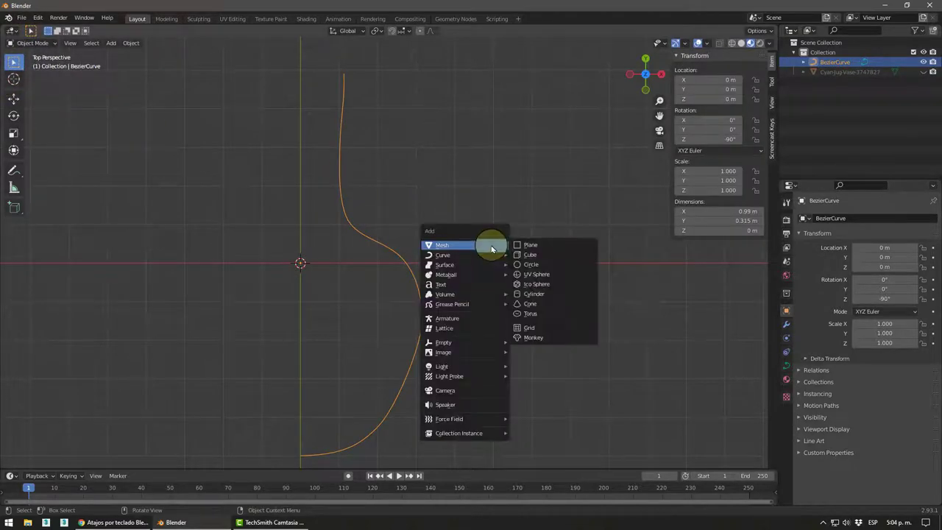
{"action": "mouse_move", "coordinate": [443, 255]}
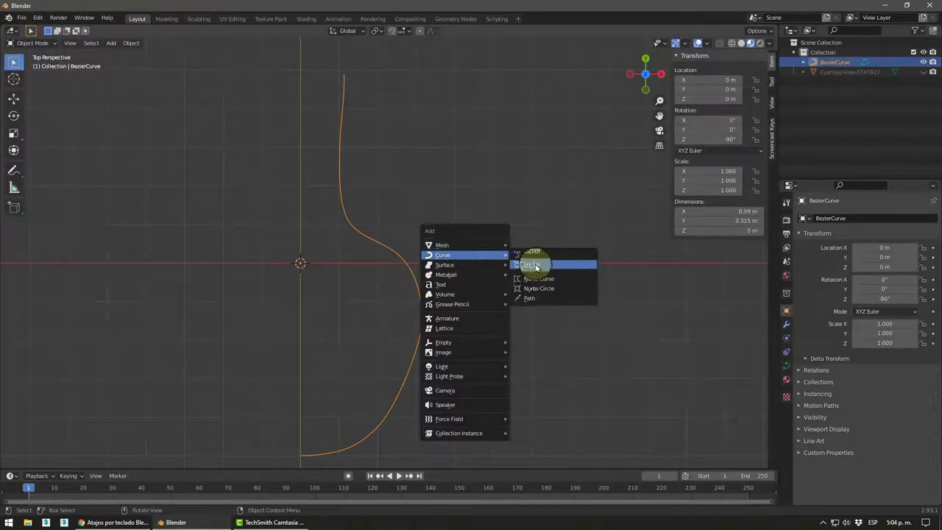
{"action": "left_click", "coordinate": [524, 265]}
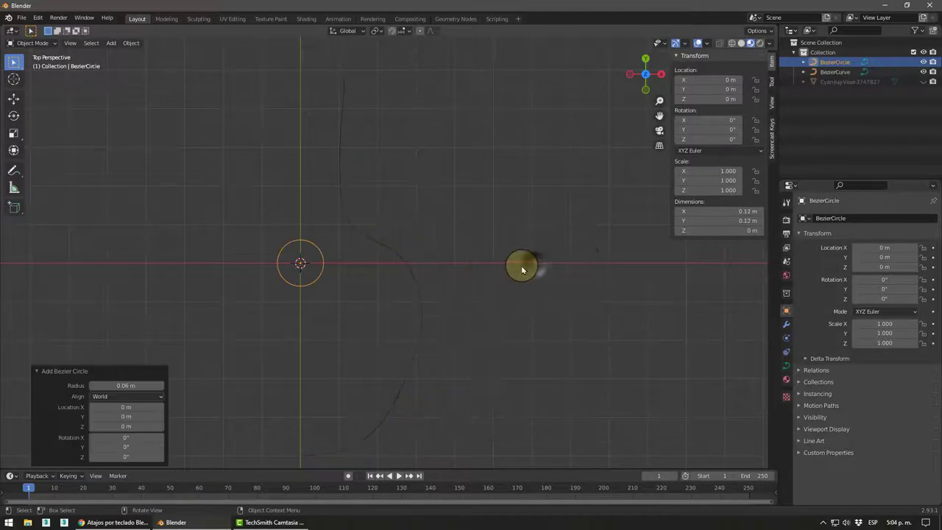
- Try joining BezierCurve into BezierCircle with Ctrl+J, then undo the join
{"action": "left_click", "coordinate": [826, 72]}
{"action": "left_click", "coordinate": [824, 62]}
{"action": "left_click", "coordinate": [821, 72]}
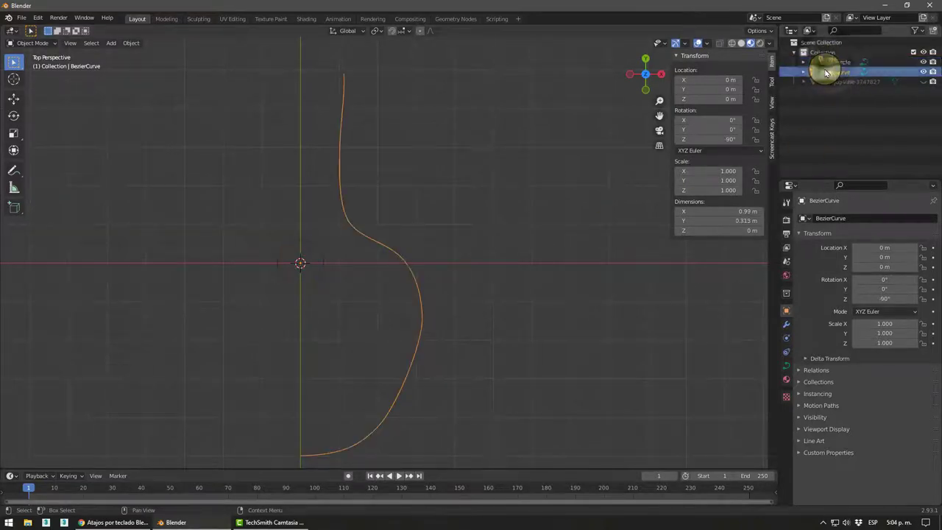
{"action": "left_click", "coordinate": [827, 64]}
{"action": "left_click", "coordinate": [821, 72]}
{"action": "left_click", "coordinate": [824, 63]}
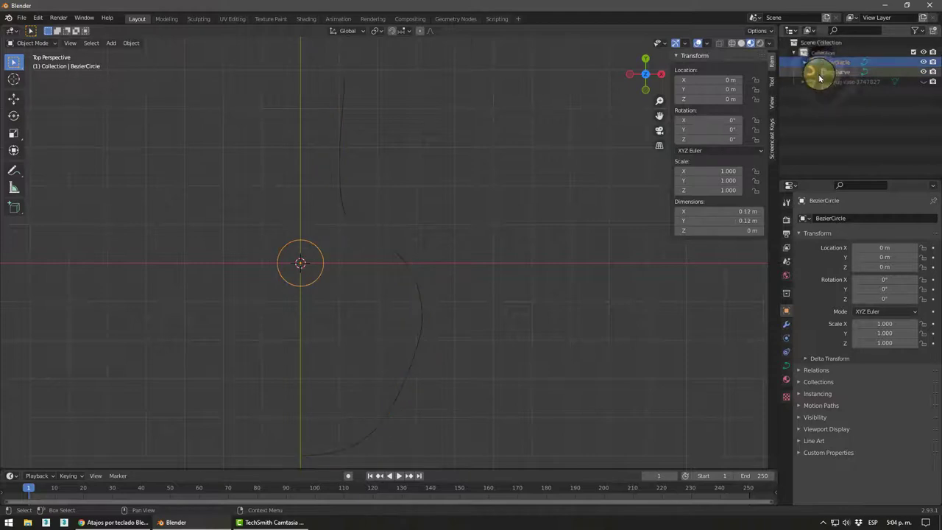
{"action": "left_click", "coordinate": [819, 74]}
{"action": "left_click", "coordinate": [824, 64], "text": "ctrl"}
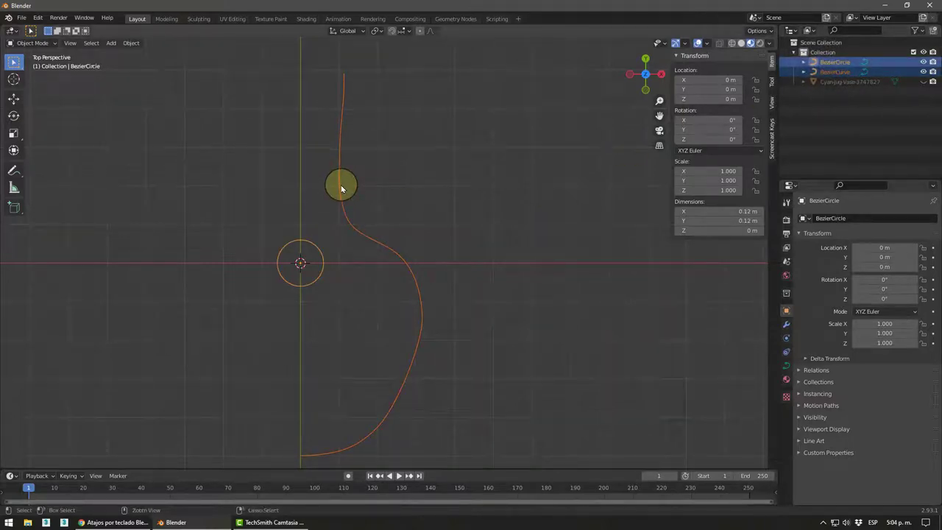
{"action": "key", "text": "ctrl+j"}
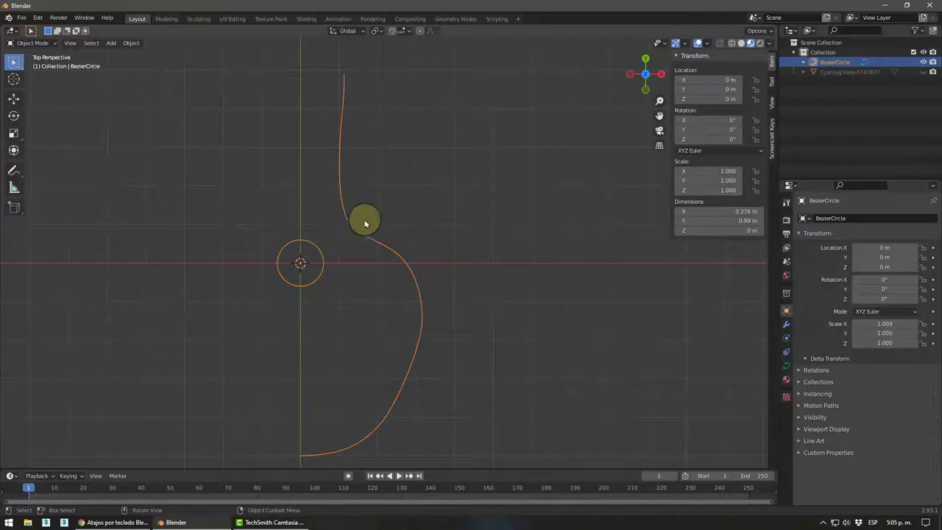
{"action": "left_click", "coordinate": [434, 202]}
{"action": "left_click", "coordinate": [350, 226]}
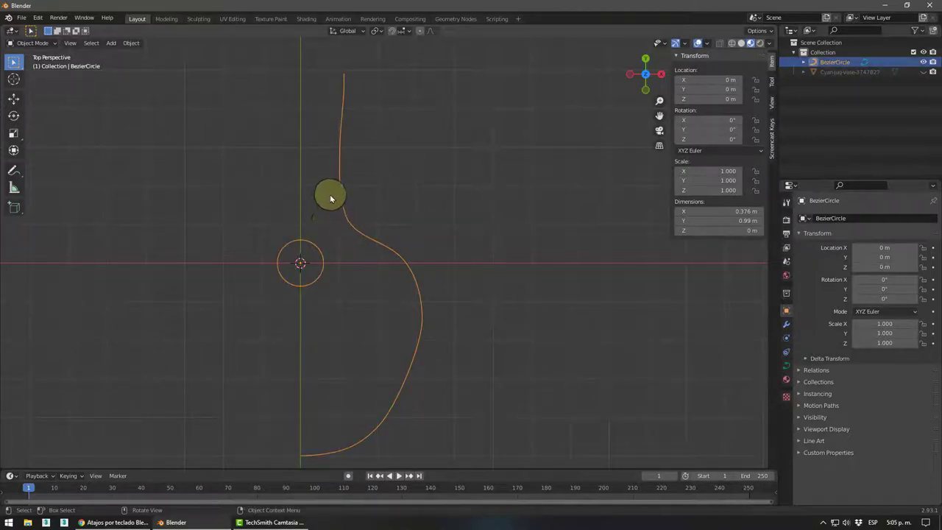
{"action": "key", "text": "ctrl+z"}
{"action": "key", "text": "ctrl+z"}
{"action": "key", "text": "ctrl+z"}
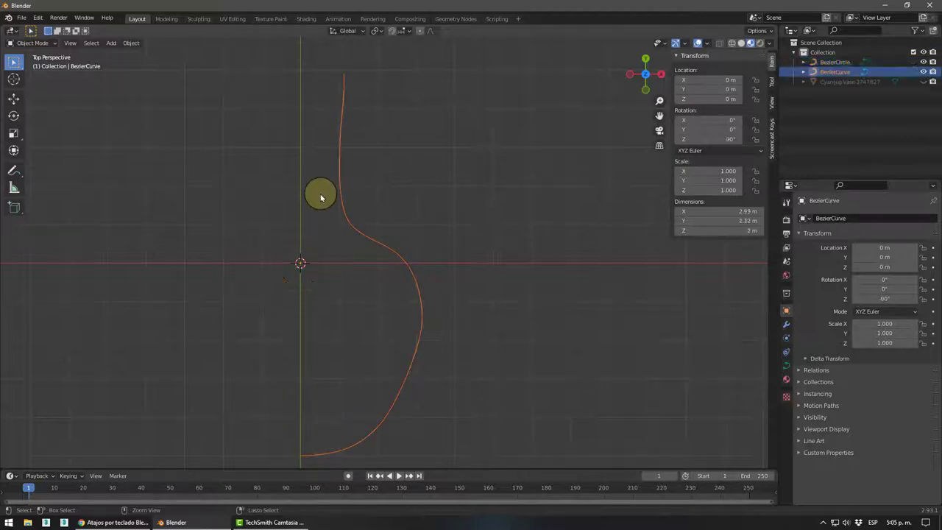
- Delete BezierCircle, select the vase profile curve, and orbit to view it in perspective
{"action": "left_click", "coordinate": [300, 261]}
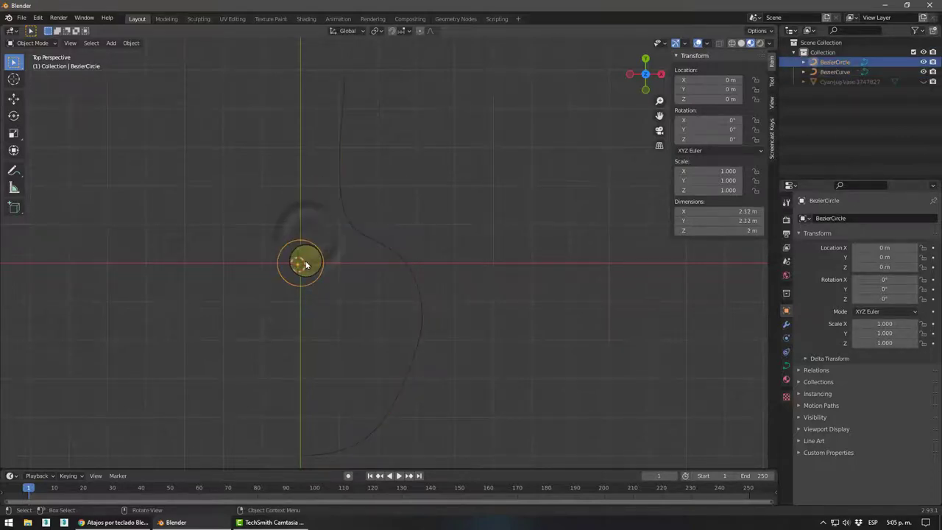
{"action": "key", "text": "Delete"}
{"action": "left_click_drag", "start_coordinate": [379, 217], "coordinate": [345, 265]}
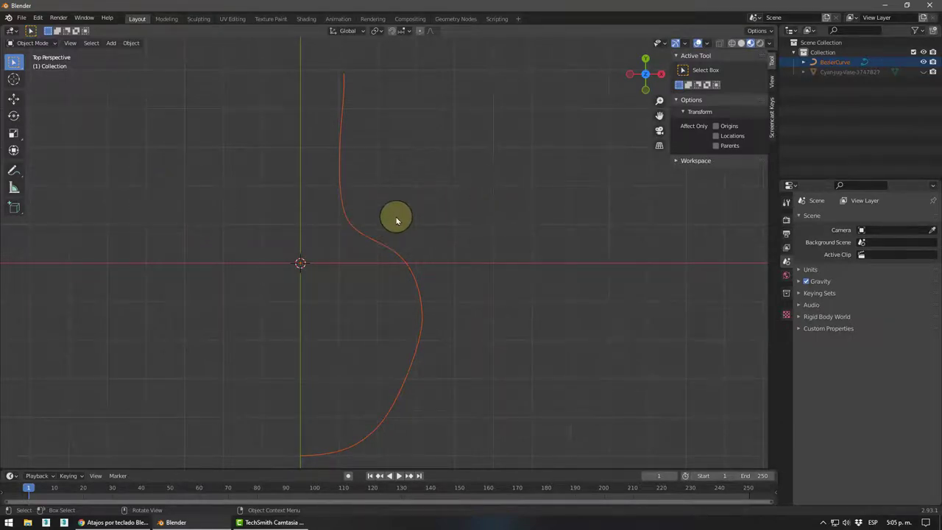
{"action": "mouse_move", "coordinate": [395, 216]}
{"action": "middle_mouse_down"}
{"action": "mouse_move", "coordinate": [409, 192]}
{"action": "mouse_move", "coordinate": [403, 136]}
{"action": "mouse_move", "coordinate": [347, 213]}
{"action": "mouse_move", "coordinate": [319, 226]}
{"action": "mouse_move", "coordinate": [346, 204]}
{"action": "middle_mouse_up"}
- Select the profile curve and expand Geometry in its Curve data settings
{"action": "left_click", "coordinate": [340, 237]}
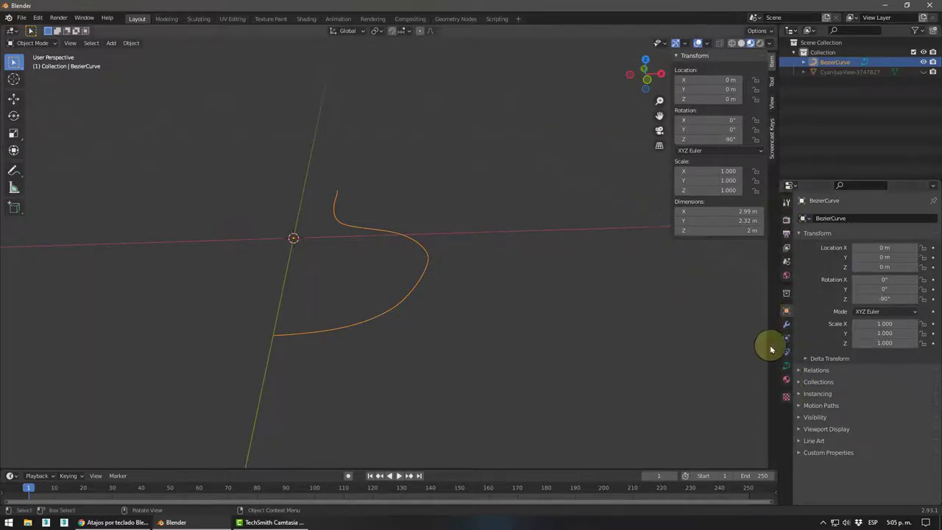
{"action": "left_click", "coordinate": [786, 366]}
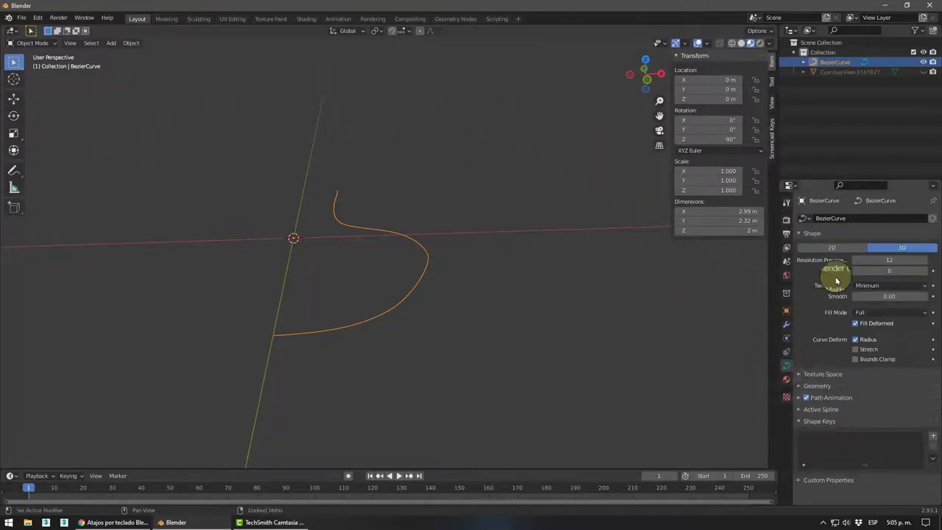
{"action": "mouse_move", "coordinate": [416, 250]}
{"action": "middle_mouse_down"}
{"action": "mouse_move", "coordinate": [405, 282]}
{"action": "mouse_move", "coordinate": [493, 284]}
{"action": "middle_mouse_up"}
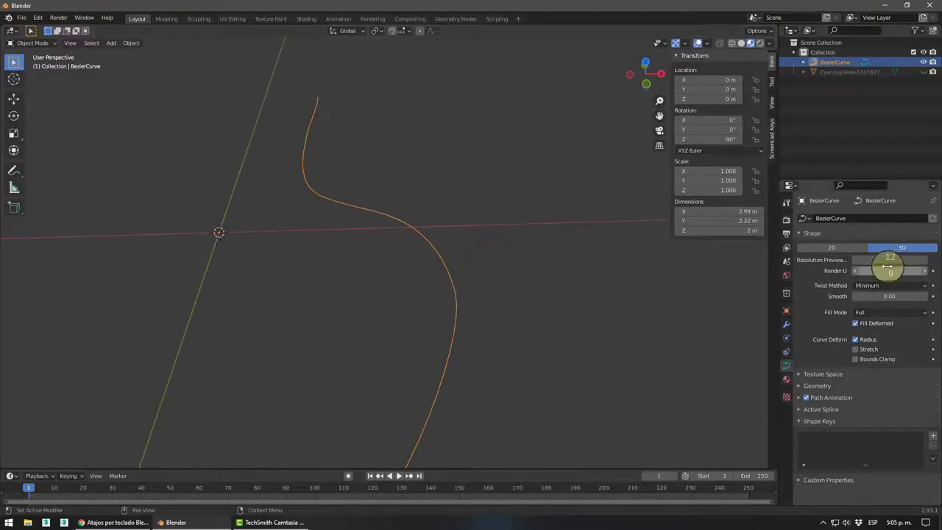
{"action": "left_click_drag", "start_coordinate": [887, 262], "coordinate": [901, 259]}
{"action": "mouse_move", "coordinate": [553, 326]}
{"action": "middle_mouse_down"}
{"action": "mouse_move", "coordinate": [546, 301]}
{"action": "mouse_move", "coordinate": [662, 315]}
{"action": "middle_mouse_up"}
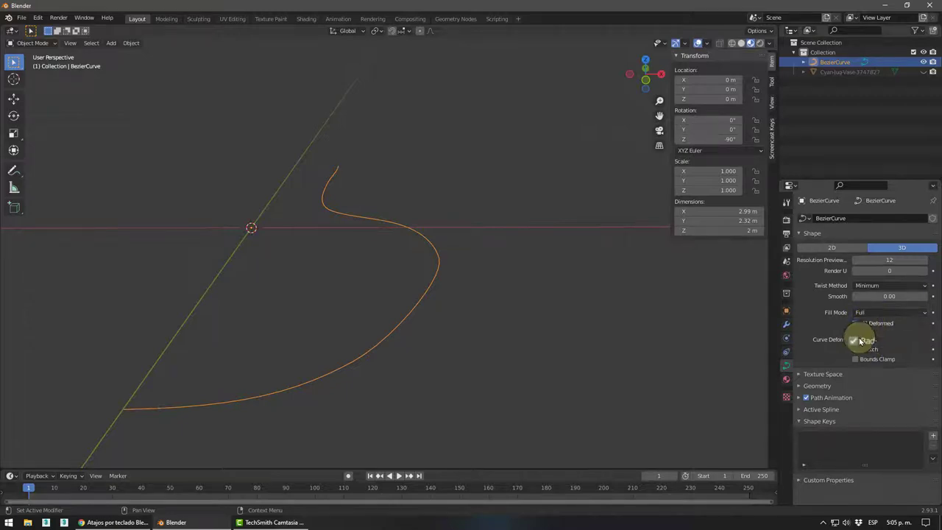
{"action": "left_click", "coordinate": [799, 390]}
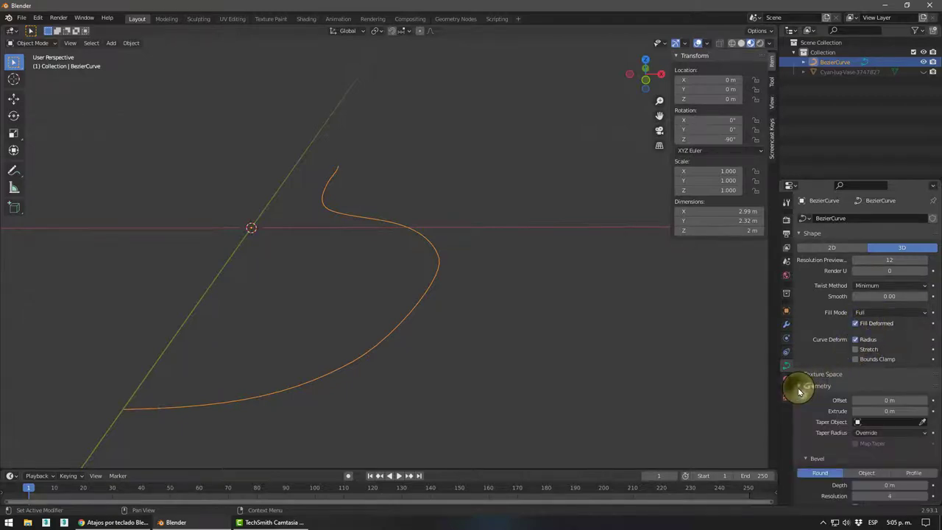
{"action": "scroll", "coordinate": [798, 387], "scroll_direction": "down", "scroll_amount": 1}
{"action": "scroll", "coordinate": [795, 385], "scroll_direction": "down", "scroll_amount": 1}
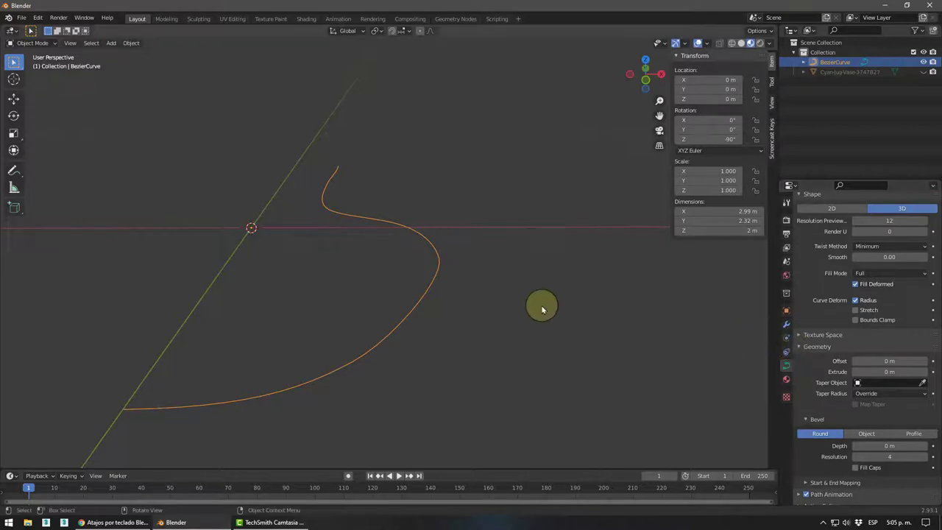
{"action": "middle_click_drag", "start_coordinate": [542, 306], "coordinate": [572, 296]}
{"action": "scroll", "coordinate": [814, 374], "scroll_direction": "down", "scroll_amount": 1}
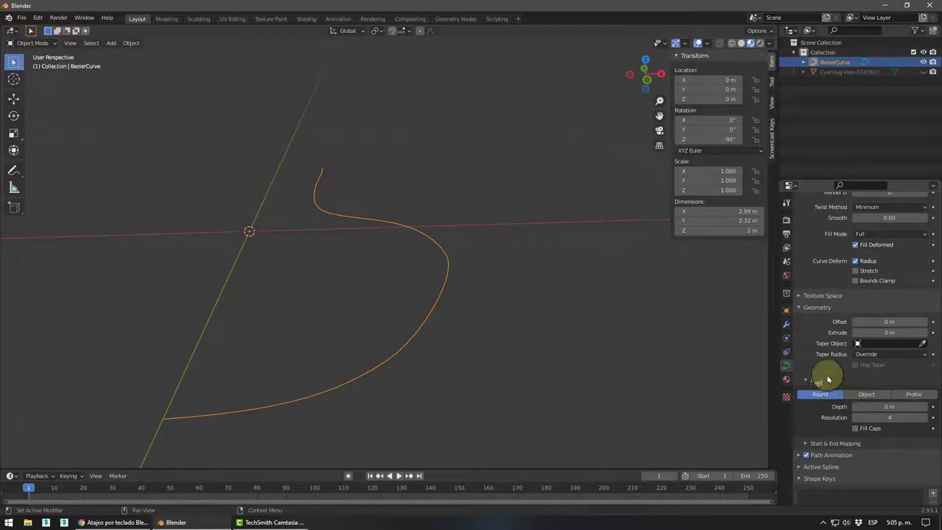
- Preview an Extrude on the curve, then reset Extrude to 0 m
{"action": "left_click_drag", "start_coordinate": [870, 333], "coordinate": [870, 334]}
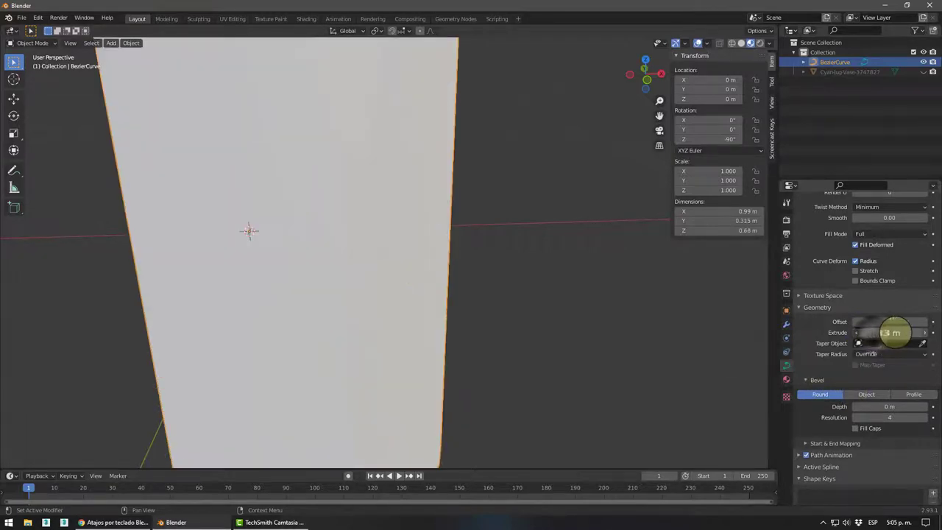
{"action": "mouse_move", "coordinate": [508, 294]}
{"action": "middle_mouse_down"}
{"action": "mouse_move", "coordinate": [616, 288]}
{"action": "mouse_move", "coordinate": [359, 296]}
{"action": "mouse_move", "coordinate": [584, 284]}
{"action": "mouse_move", "coordinate": [583, 215]}
{"action": "middle_mouse_up"}
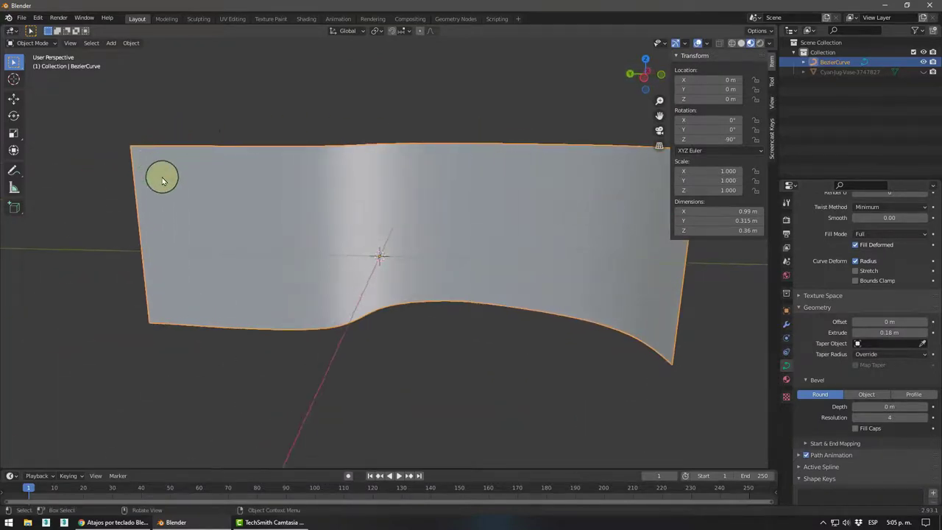
{"action": "middle_click_drag", "start_coordinate": [162, 181], "coordinate": [238, 206]}
{"action": "mouse_move", "coordinate": [336, 198]}
{"action": "middle_mouse_down"}
{"action": "mouse_move", "coordinate": [345, 142]}
{"action": "mouse_move", "coordinate": [287, 170]}
{"action": "mouse_move", "coordinate": [218, 176]}
{"action": "mouse_move", "coordinate": [216, 199]}
{"action": "middle_mouse_up"}
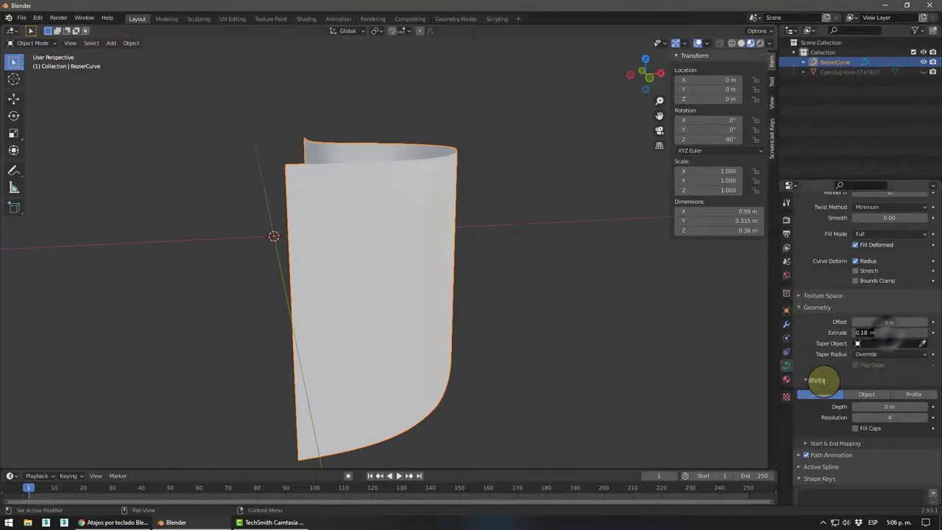
{"action": "type", "text": "0"}
{"action": "key", "text": "Return"}
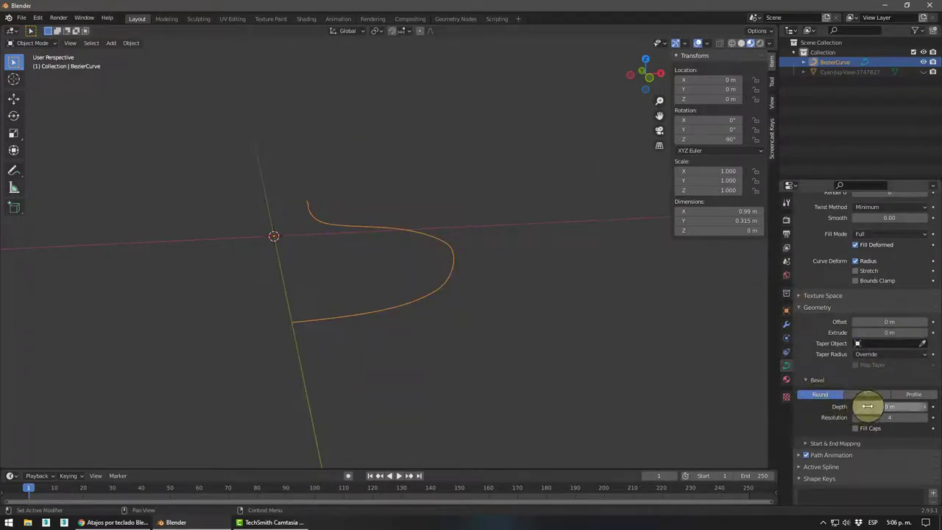
- Give the curve a 0.02 m Bevel Depth and orbit to inspect the tube
{"action": "left_click_drag", "start_coordinate": [867, 406], "coordinate": [871, 406]}
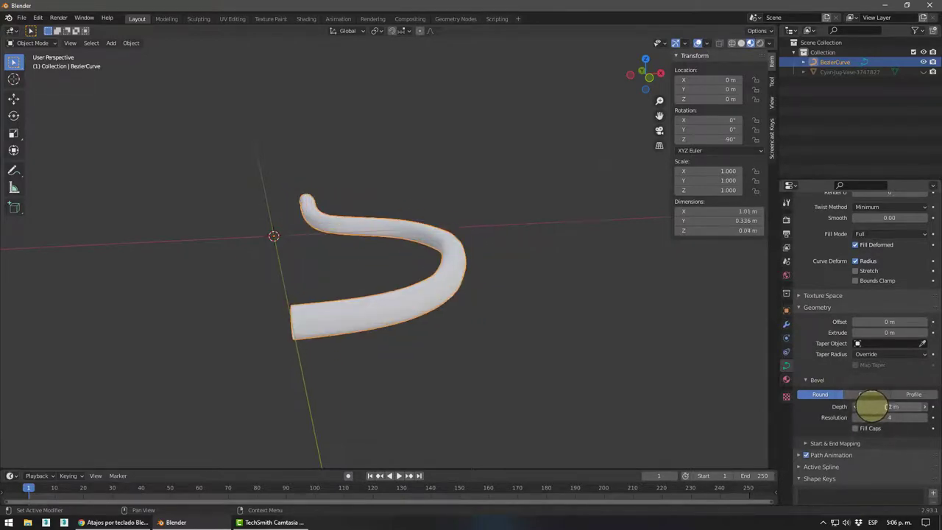
{"action": "mouse_move", "coordinate": [353, 346]}
{"action": "middle_mouse_down"}
{"action": "mouse_move", "coordinate": [621, 303]}
{"action": "mouse_move", "coordinate": [496, 280]}
{"action": "mouse_move", "coordinate": [451, 318]}
{"action": "middle_mouse_up"}
{"action": "scroll", "coordinate": [505, 286], "scroll_direction": "up", "scroll_amount": 5}
{"action": "scroll", "coordinate": [506, 286], "scroll_direction": "down", "scroll_amount": 5}
{"action": "scroll", "coordinate": [511, 301], "scroll_direction": "down", "scroll_amount": 3}
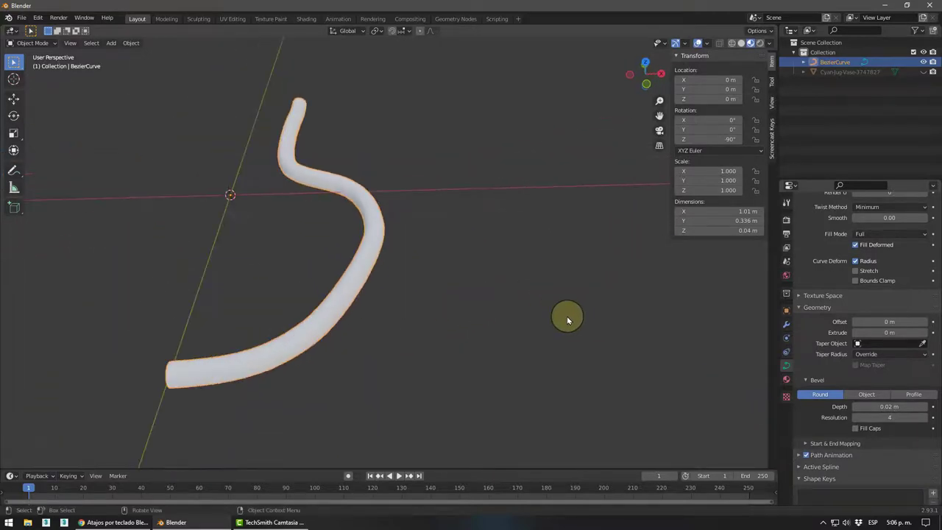
{"action": "middle_click_drag", "start_coordinate": [566, 316], "coordinate": [577, 294]}
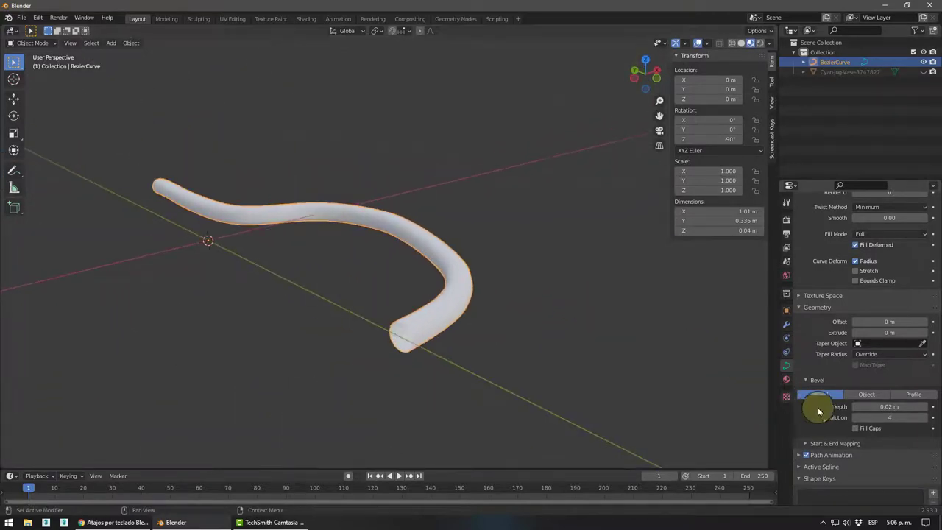
{"action": "middle_click_drag", "start_coordinate": [529, 327], "coordinate": [481, 332]}
{"action": "scroll", "coordinate": [620, 288], "scroll_direction": "up", "scroll_amount": 3}
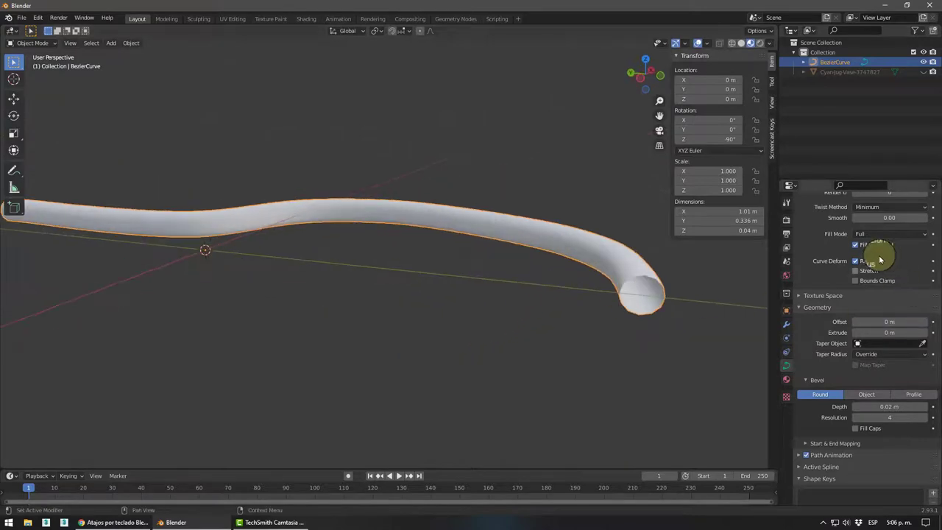
{"action": "scroll", "coordinate": [853, 256], "scroll_direction": "up", "scroll_amount": 2}
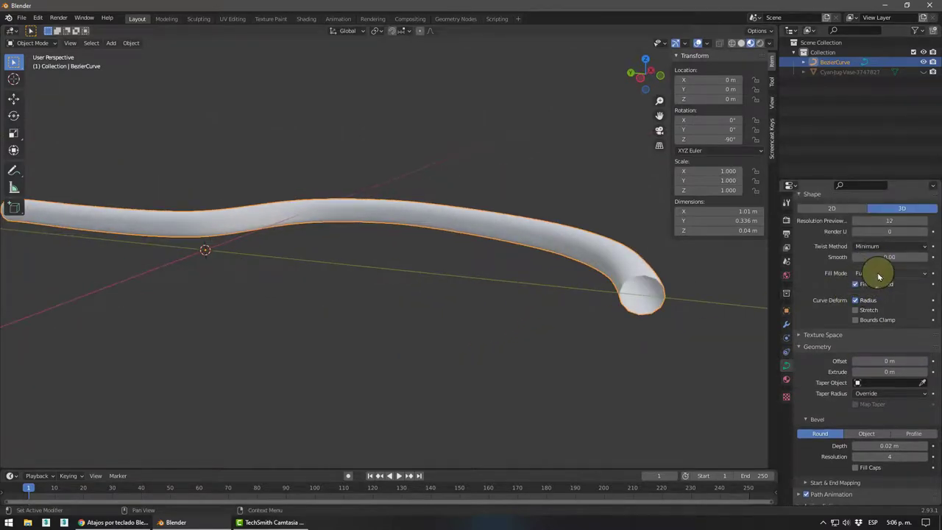
{"action": "mouse_move", "coordinate": [523, 282]}
{"action": "middle_mouse_down"}
{"action": "mouse_move", "coordinate": [422, 280]}
{"action": "mouse_move", "coordinate": [343, 297]}
{"action": "mouse_move", "coordinate": [404, 278]}
{"action": "mouse_move", "coordinate": [373, 311]}
{"action": "mouse_move", "coordinate": [378, 294]}
{"action": "middle_mouse_up"}
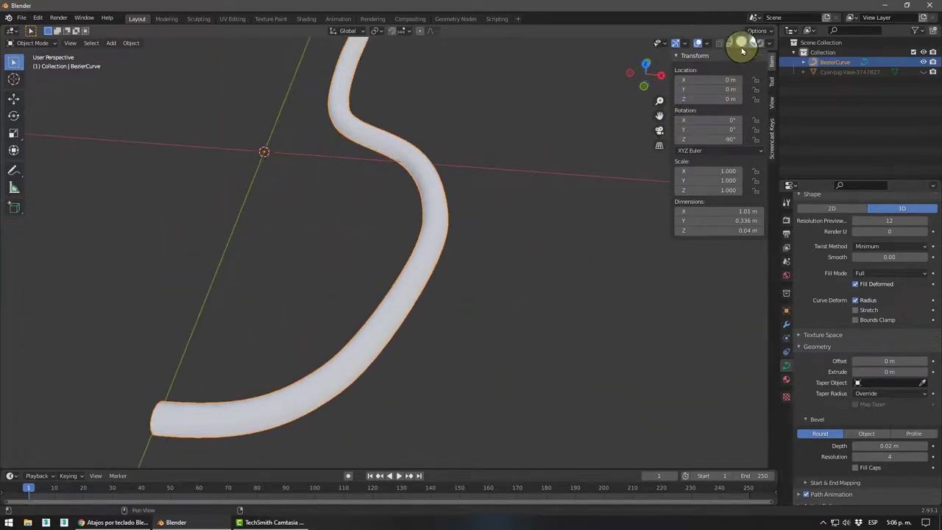
{"action": "mouse_move", "coordinate": [741, 50]}
{"action": "middle_mouse_down"}
{"action": "mouse_move", "coordinate": [647, 177]}
{"action": "mouse_move", "coordinate": [530, 235]}
{"action": "mouse_move", "coordinate": [431, 262]}
{"action": "mouse_move", "coordinate": [472, 260]}
{"action": "mouse_move", "coordinate": [391, 274]}
{"action": "middle_mouse_up"}
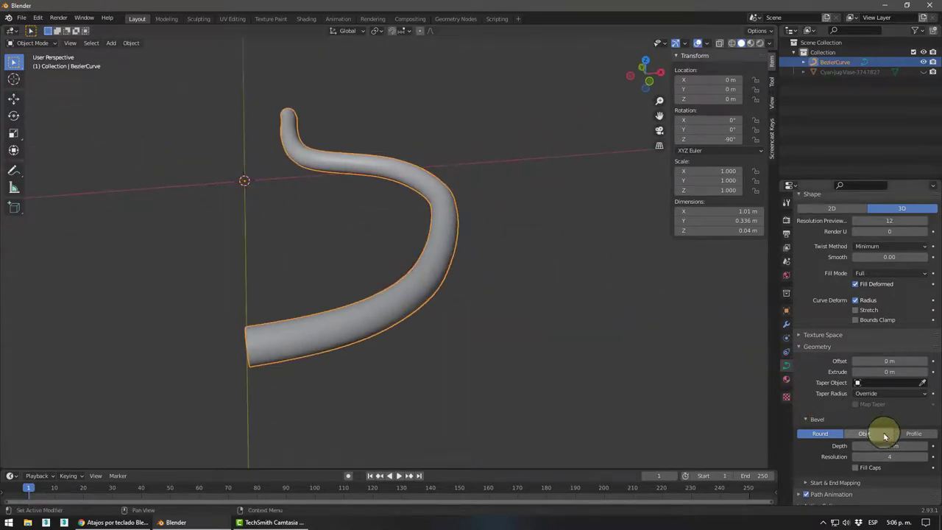
{"action": "type", "text": "0"}
- Return Bevel Depth to 0 and browse the Add Modifier list in the empty Modifier tab
{"action": "key", "text": "Return"}
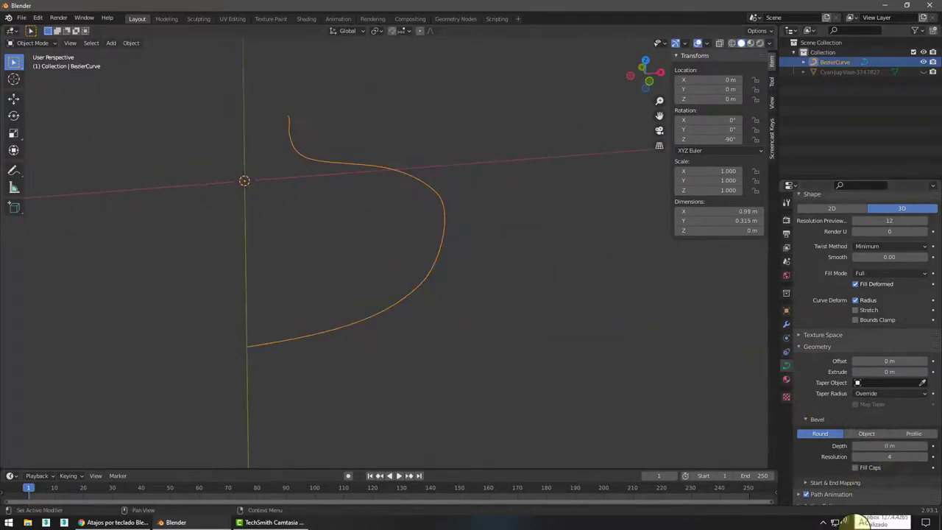
{"action": "mouse_move", "coordinate": [406, 349]}
{"action": "middle_mouse_down"}
{"action": "mouse_move", "coordinate": [359, 290]}
{"action": "mouse_move", "coordinate": [427, 297]}
{"action": "mouse_move", "coordinate": [435, 331]}
{"action": "mouse_move", "coordinate": [408, 309]}
{"action": "mouse_move", "coordinate": [445, 327]}
{"action": "middle_mouse_up"}
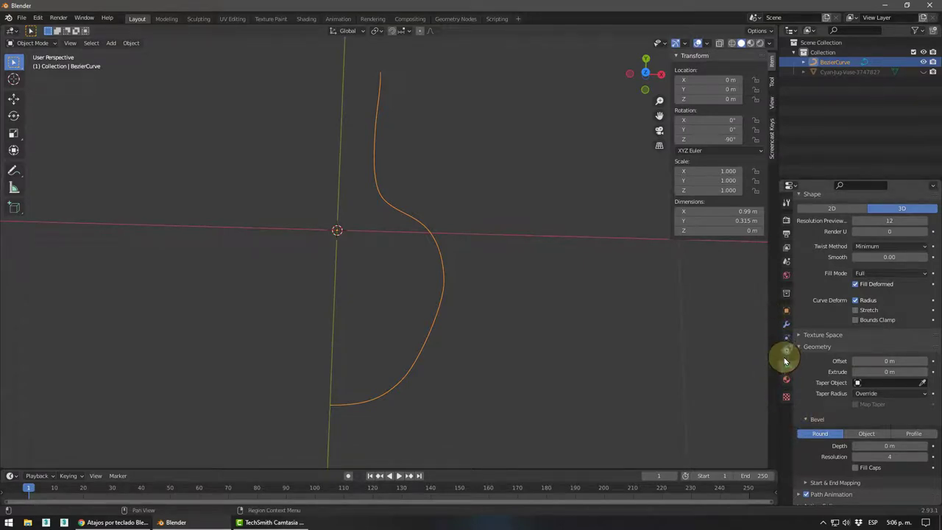
{"action": "left_click", "coordinate": [786, 323]}
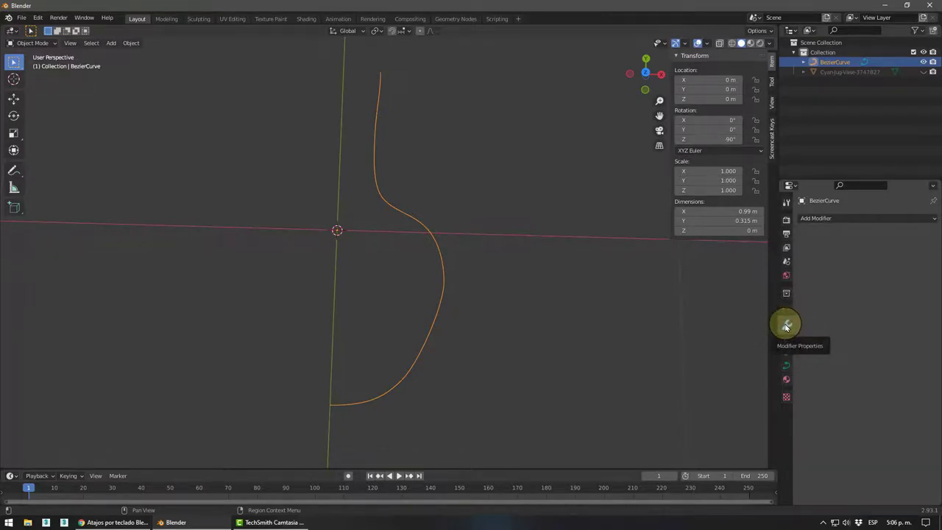
{"action": "mouse_move", "coordinate": [441, 258]}
{"action": "middle_mouse_down"}
{"action": "mouse_move", "coordinate": [387, 316]}
{"action": "mouse_move", "coordinate": [395, 279]}
{"action": "mouse_move", "coordinate": [524, 253]}
{"action": "middle_mouse_up"}
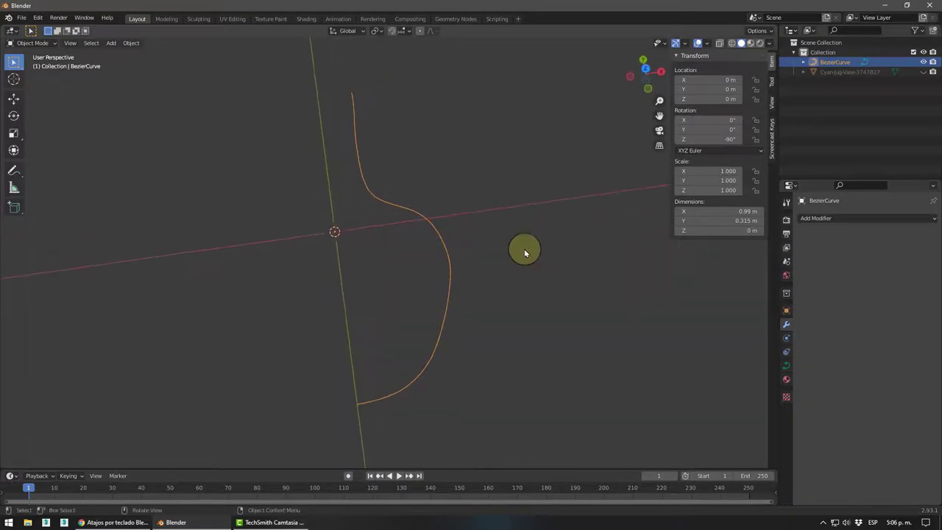
{"action": "left_click", "coordinate": [920, 219]}
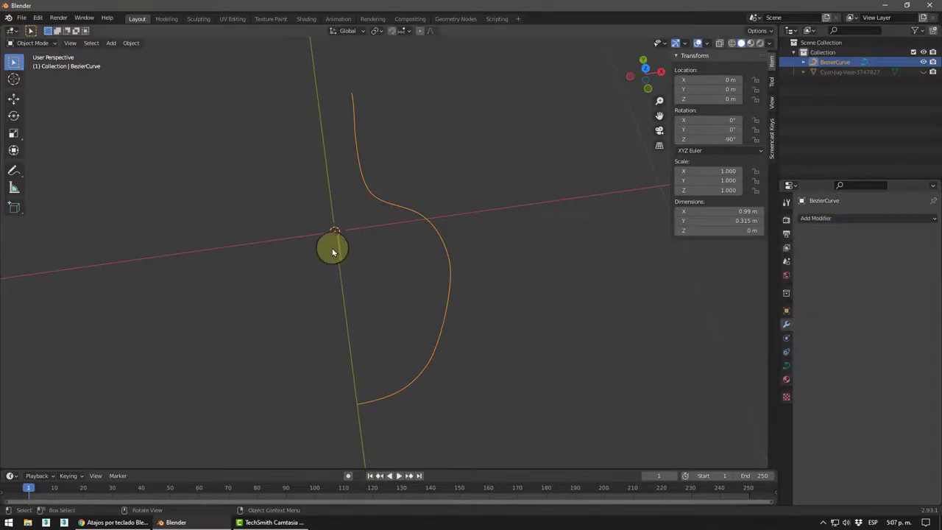
{"action": "scroll", "coordinate": [333, 253], "scroll_direction": "up", "scroll_amount": 3}
{"action": "scroll", "coordinate": [330, 221], "scroll_direction": "up", "scroll_amount": 2}
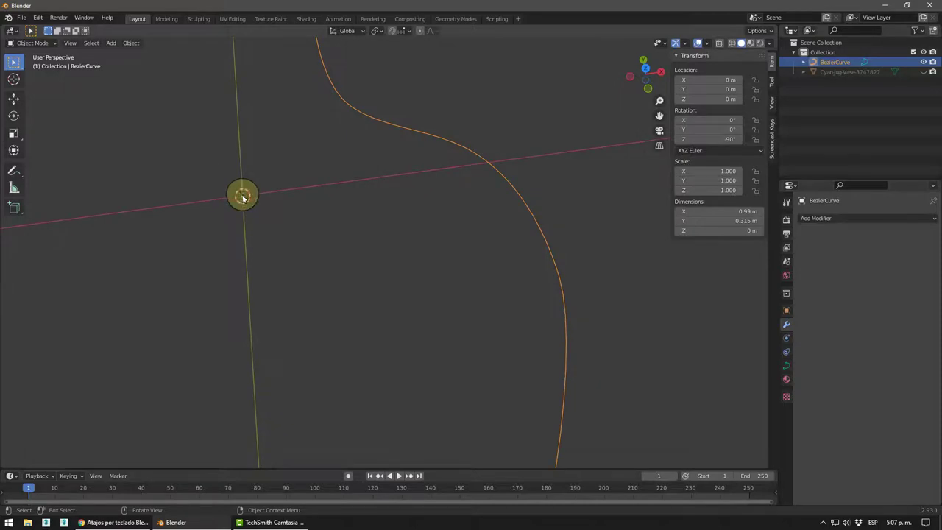
- Add a Screw modifier to the profile curve
{"action": "middle_click_drag", "start_coordinate": [501, 227], "coordinate": [529, 234]}
{"action": "left_click", "coordinate": [817, 218]}
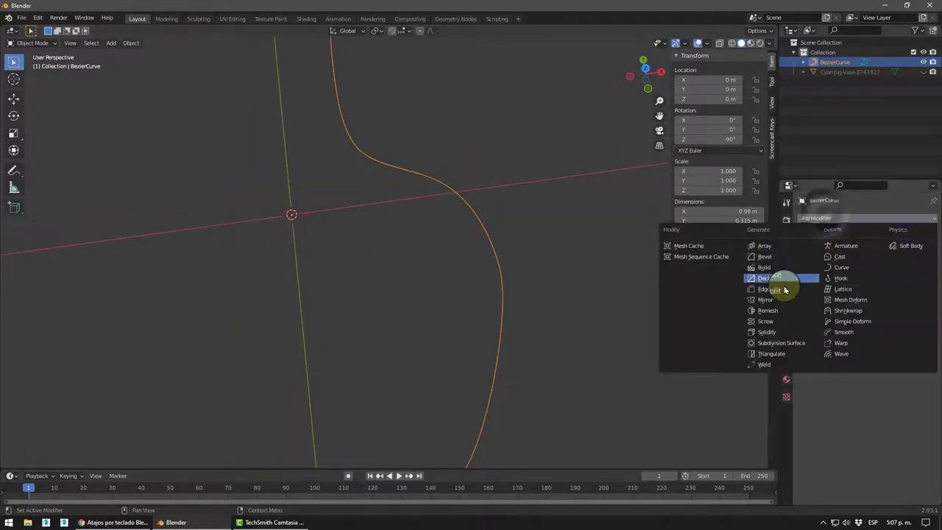
{"action": "left_click", "coordinate": [767, 322]}
{"action": "scroll", "coordinate": [385, 273], "scroll_direction": "down", "scroll_amount": 3}
{"action": "mouse_move", "coordinate": [385, 273]}
{"action": "middle_mouse_down"}
{"action": "mouse_move", "coordinate": [326, 218]}
{"action": "mouse_move", "coordinate": [373, 237]}
{"action": "mouse_move", "coordinate": [374, 248]}
{"action": "mouse_move", "coordinate": [361, 239]}
{"action": "mouse_move", "coordinate": [384, 284]}
{"action": "middle_mouse_up"}
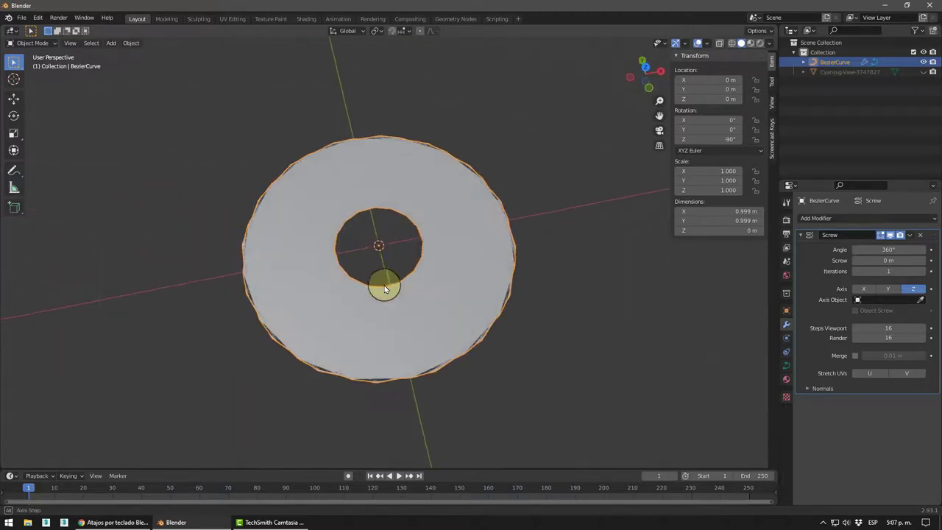
{"action": "middle_click_drag", "start_coordinate": [470, 276], "coordinate": [452, 263]}
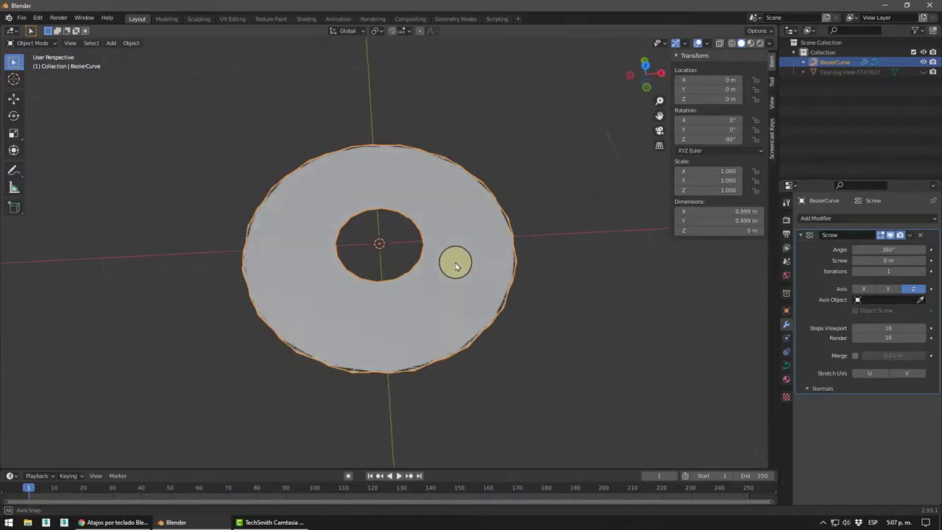
- Set the Screw axis to X, revolving the profile into a bottle shape
{"action": "left_click", "coordinate": [888, 288]}
{"action": "mouse_move", "coordinate": [465, 284]}
{"action": "middle_mouse_down"}
{"action": "mouse_move", "coordinate": [499, 225]}
{"action": "mouse_move", "coordinate": [519, 235]}
{"action": "mouse_move", "coordinate": [412, 236]}
{"action": "mouse_move", "coordinate": [469, 237]}
{"action": "middle_mouse_up"}
{"action": "left_click", "coordinate": [863, 288]}
{"action": "mouse_move", "coordinate": [731, 295]}
{"action": "middle_mouse_down"}
{"action": "mouse_move", "coordinate": [341, 354]}
{"action": "mouse_move", "coordinate": [370, 385]}
{"action": "middle_mouse_up"}
{"action": "mouse_move", "coordinate": [360, 273]}
{"action": "middle_mouse_down"}
{"action": "mouse_move", "coordinate": [248, 228]}
{"action": "mouse_move", "coordinate": [325, 205]}
{"action": "mouse_move", "coordinate": [353, 221]}
{"action": "mouse_move", "coordinate": [399, 221]}
{"action": "mouse_move", "coordinate": [387, 368]}
{"action": "mouse_move", "coordinate": [395, 385]}
{"action": "middle_mouse_up"}
- Select the vase and rotate it 90° about the Y axis
{"action": "key", "text": "KP_7"}
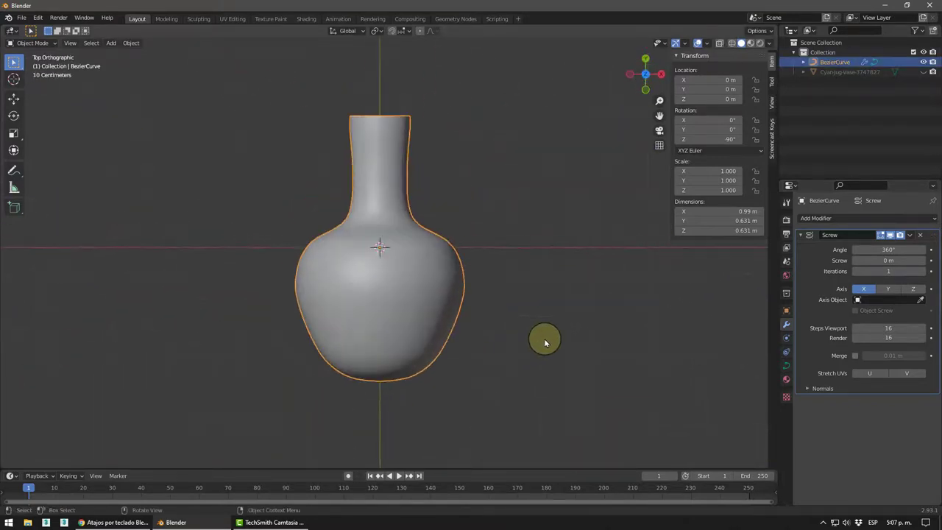
{"action": "mouse_move", "coordinate": [547, 329]}
{"action": "middle_mouse_down"}
{"action": "mouse_move", "coordinate": [426, 208]}
{"action": "mouse_move", "coordinate": [498, 183]}
{"action": "mouse_move", "coordinate": [454, 168]}
{"action": "mouse_move", "coordinate": [461, 212]}
{"action": "middle_mouse_up"}
{"action": "left_click", "coordinate": [554, 290]}
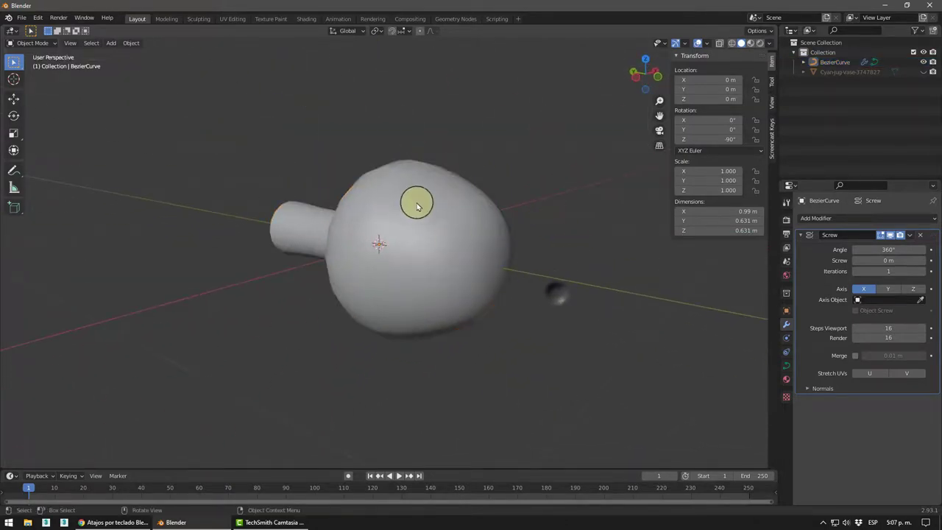
{"action": "left_click", "coordinate": [417, 199]}
{"action": "middle_click_drag", "start_coordinate": [478, 301], "coordinate": [534, 279]}
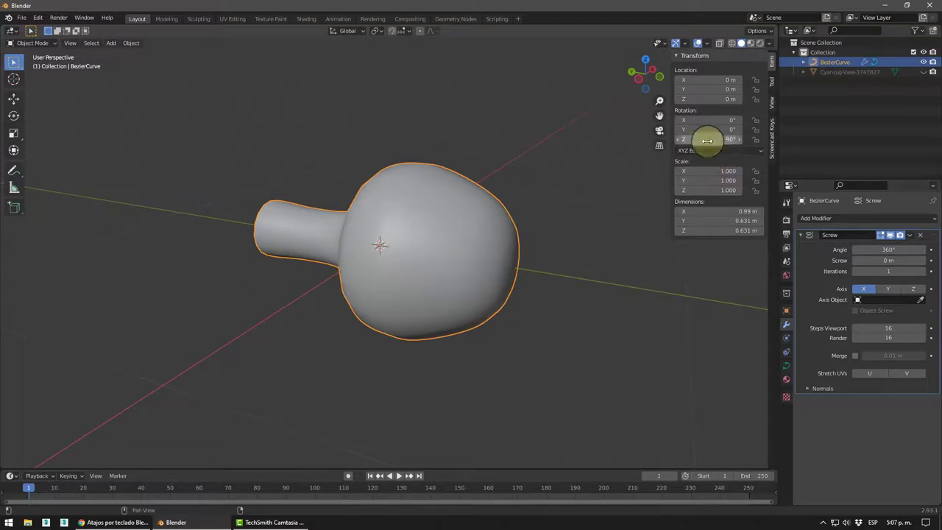
{"action": "middle_click_drag", "start_coordinate": [440, 196], "coordinate": [461, 199]}
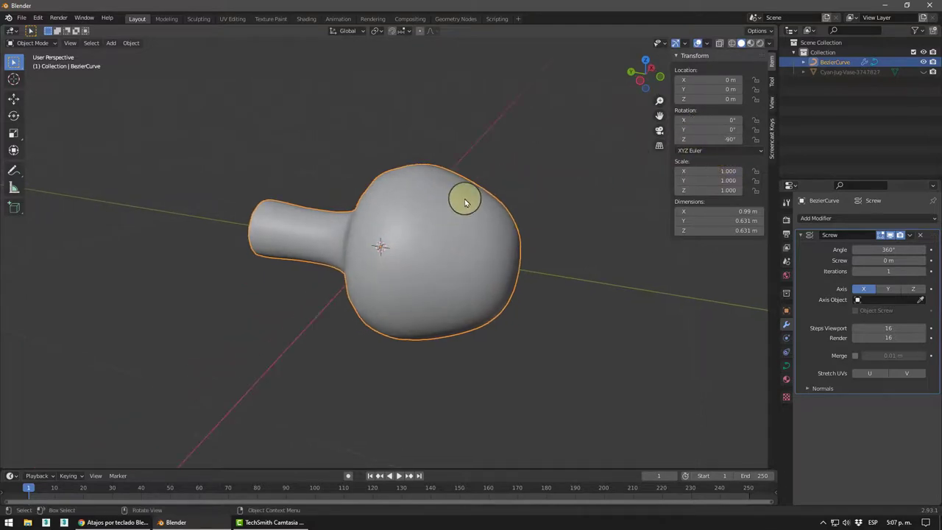
{"action": "mouse_move", "coordinate": [707, 130]}
{"action": "left_mouse_down"}
{"action": "mouse_move", "coordinate": [159, 180]}
{"action": "mouse_move", "coordinate": [707, 130]}
{"action": "left_mouse_up"}
{"action": "left_click", "coordinate": [701, 129]}
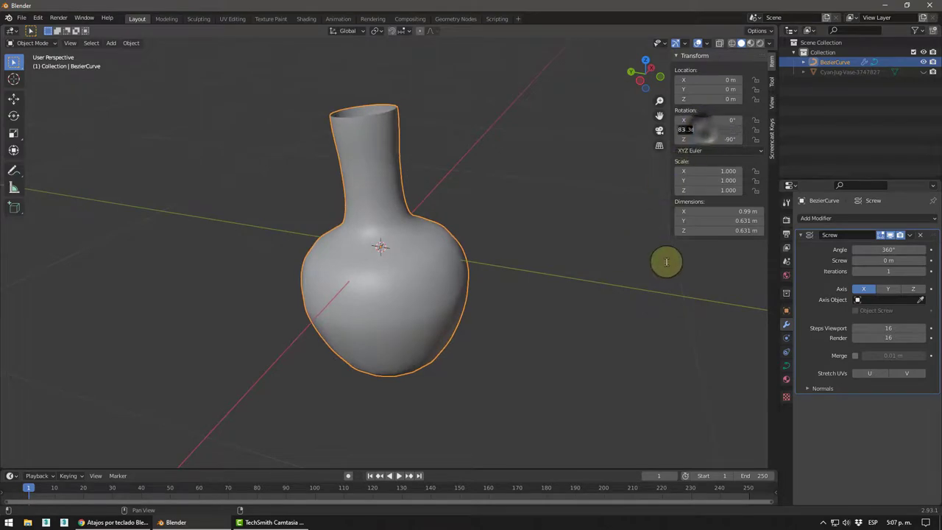
{"action": "type", "text": "90"}
{"action": "key", "text": "Return"}
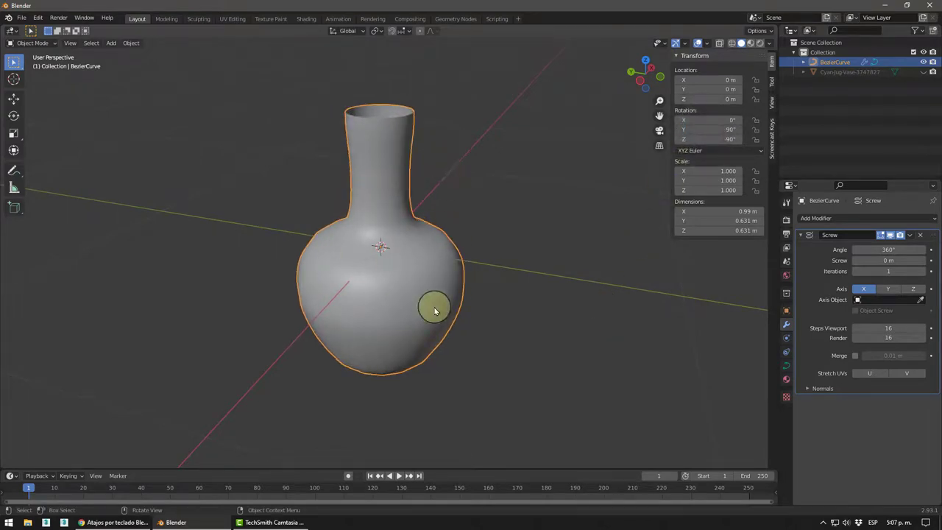
{"action": "middle_click_drag", "start_coordinate": [434, 310], "coordinate": [542, 183]}
- Raise the vase to Z 0.49 m so its base rests on the grid
{"action": "left_click_drag", "start_coordinate": [716, 102], "coordinate": [728, 99]}
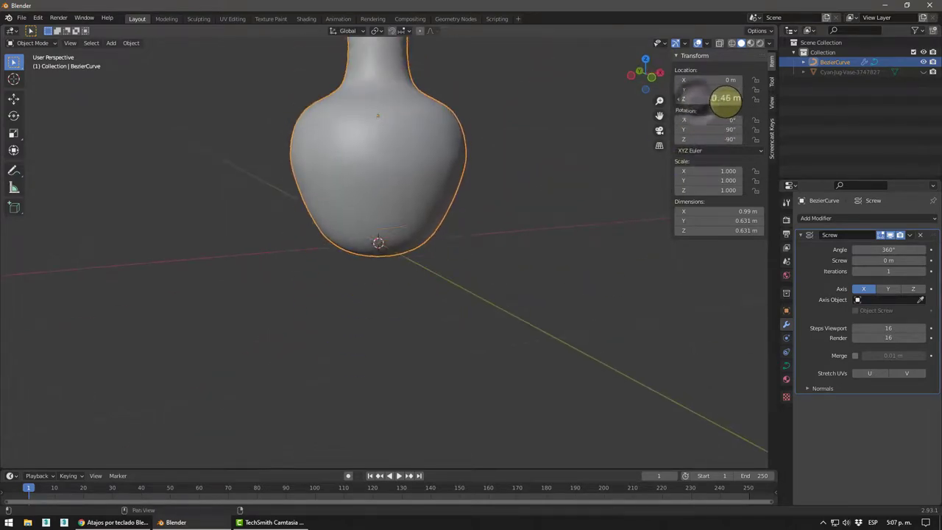
{"action": "left_click", "coordinate": [417, 284]}
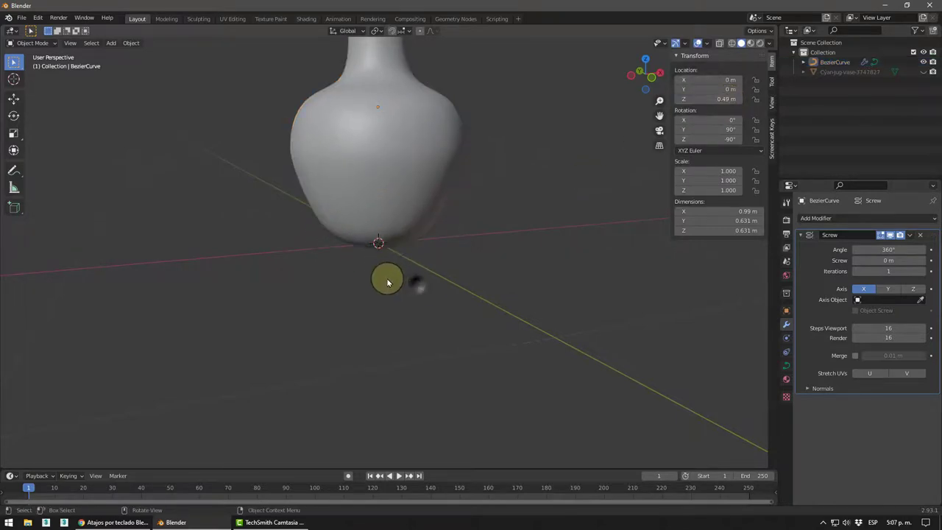
{"action": "mouse_move", "coordinate": [385, 278]}
{"action": "middle_mouse_down"}
{"action": "mouse_move", "coordinate": [434, 285]}
{"action": "mouse_move", "coordinate": [421, 290]}
{"action": "middle_mouse_up"}
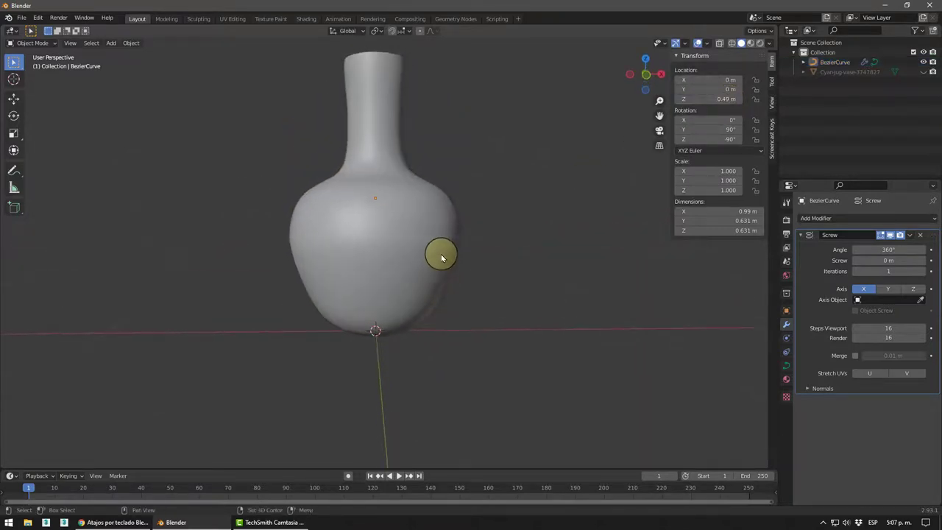
{"action": "left_click", "coordinate": [465, 321]}
{"action": "mouse_move", "coordinate": [468, 326]}
{"action": "middle_mouse_down"}
{"action": "mouse_move", "coordinate": [420, 336]}
{"action": "mouse_move", "coordinate": [444, 330]}
{"action": "middle_mouse_up"}
- In Edit Mode, move a body control point outward so the body flares
{"action": "key", "text": "Tab"}
{"action": "middle_click_drag", "start_coordinate": [454, 294], "coordinate": [451, 267]}
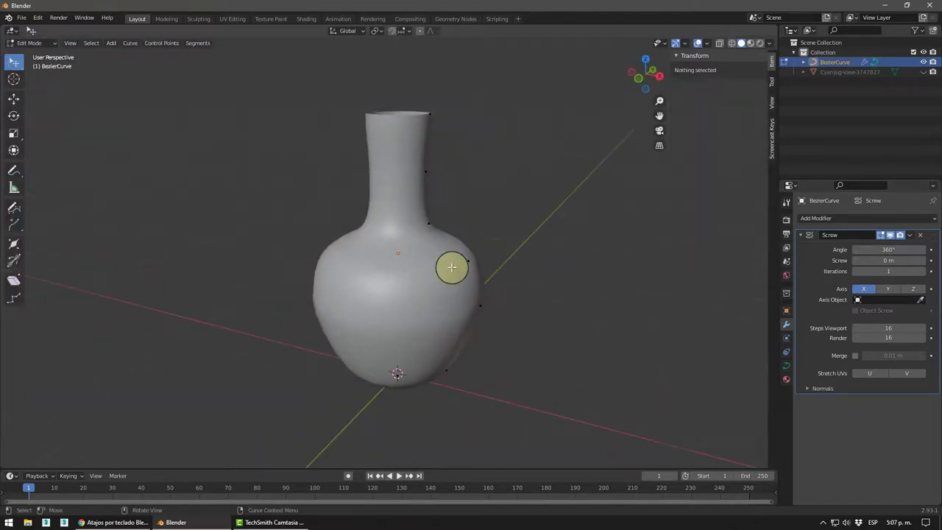
{"action": "left_click", "coordinate": [468, 258]}
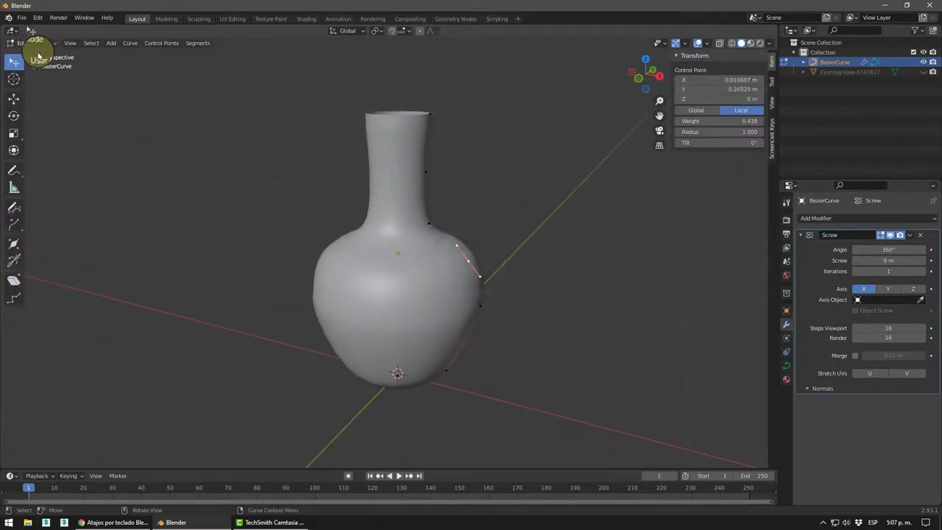
{"action": "middle_click_drag", "start_coordinate": [37, 57], "coordinate": [61, 133]}
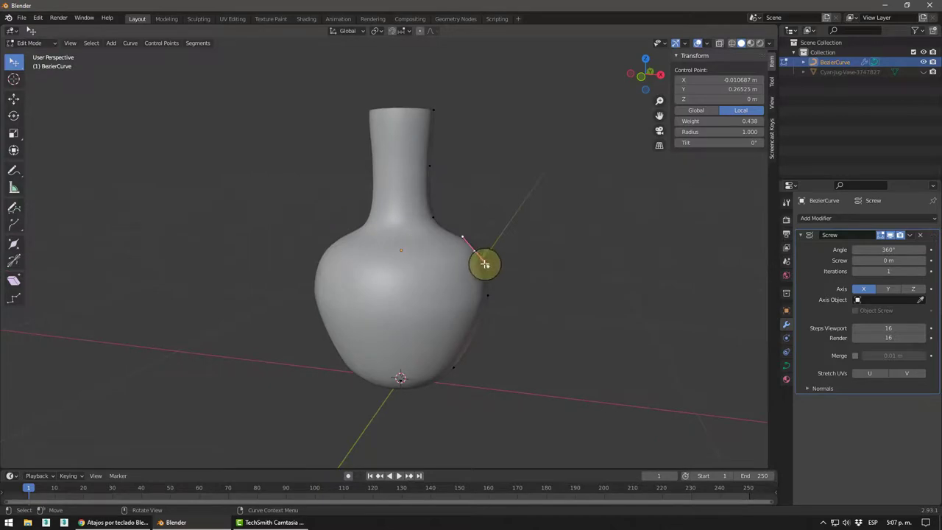
{"action": "key", "text": "g"}
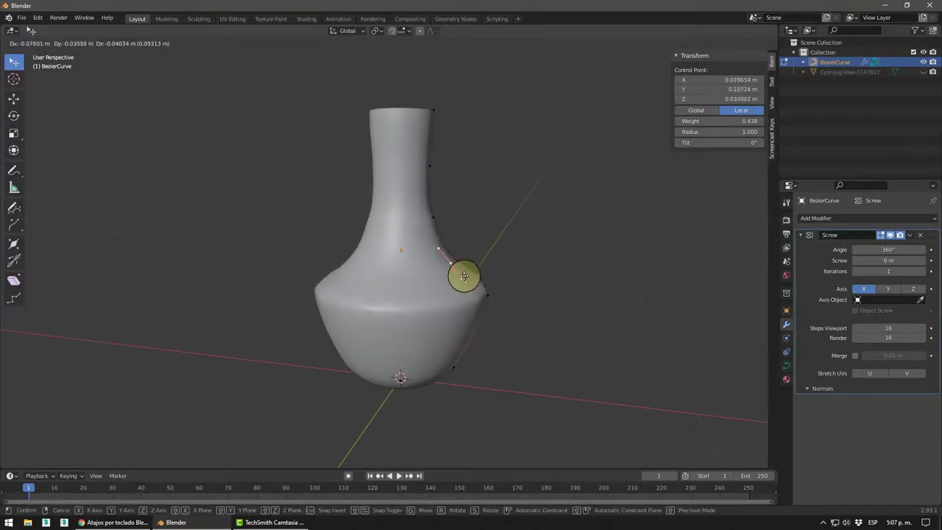
{"action": "left_click", "coordinate": [468, 276]}
{"action": "key", "text": "g"}
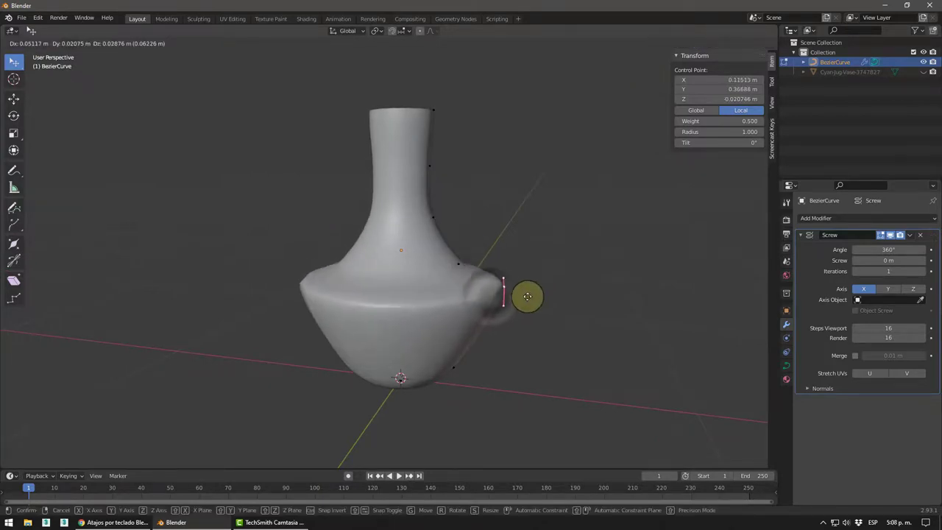
{"action": "left_click", "coordinate": [519, 274]}
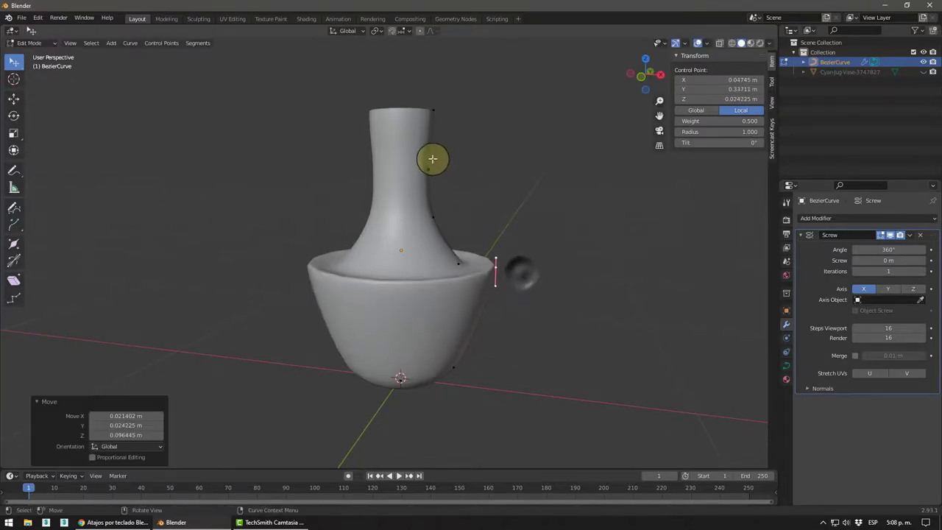
- Move a neck control point outward to swell the neck into a bulb
{"action": "left_click", "coordinate": [432, 158]}
{"action": "key", "text": "g"}
{"action": "left_click", "coordinate": [480, 173]}
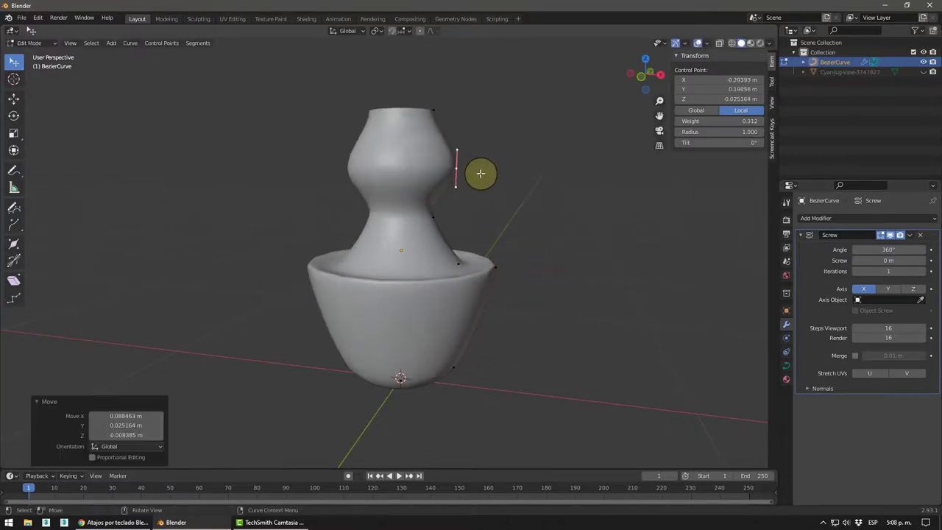
{"action": "left_click", "coordinate": [484, 221]}
{"action": "mouse_move", "coordinate": [515, 326]}
{"action": "middle_mouse_down"}
{"action": "mouse_move", "coordinate": [601, 315]}
{"action": "mouse_move", "coordinate": [521, 331]}
{"action": "middle_mouse_up"}
{"action": "scroll", "coordinate": [483, 303], "scroll_direction": "up", "scroll_amount": 3}
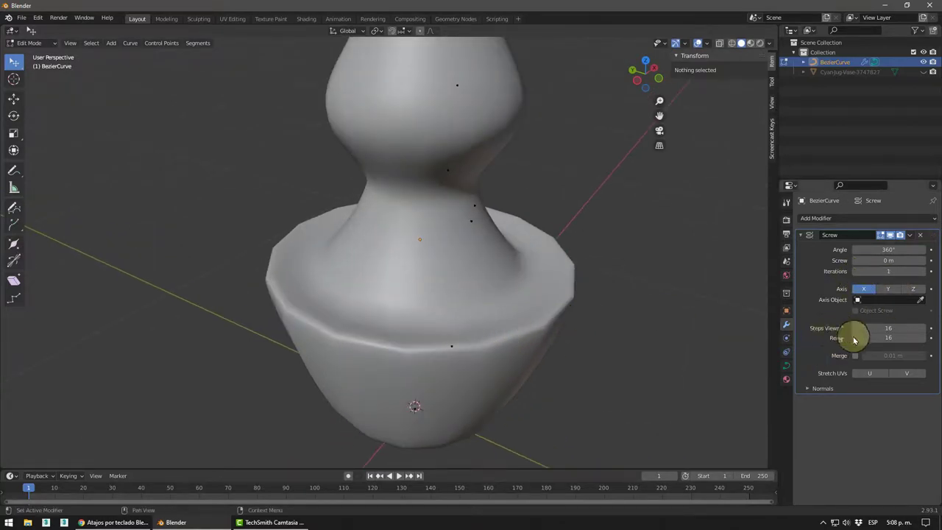
- Set Screw Steps to 18 for viewport and 45 for render, then inspect the vase
{"action": "left_click_drag", "start_coordinate": [872, 329], "coordinate": [891, 329]}
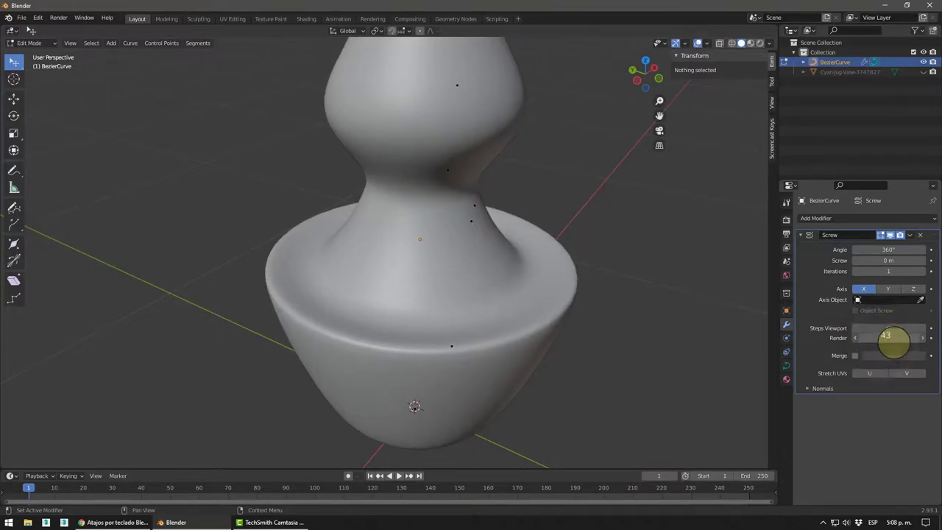
{"action": "scroll", "coordinate": [439, 275], "scroll_direction": "down", "scroll_amount": 3}
{"action": "middle_click_drag", "start_coordinate": [440, 276], "coordinate": [442, 287]}
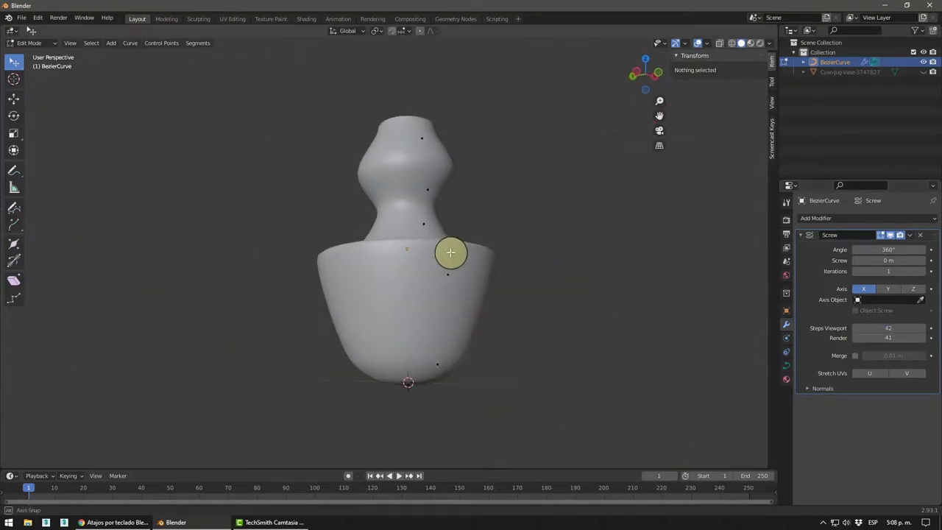
{"action": "left_click", "coordinate": [894, 338]}
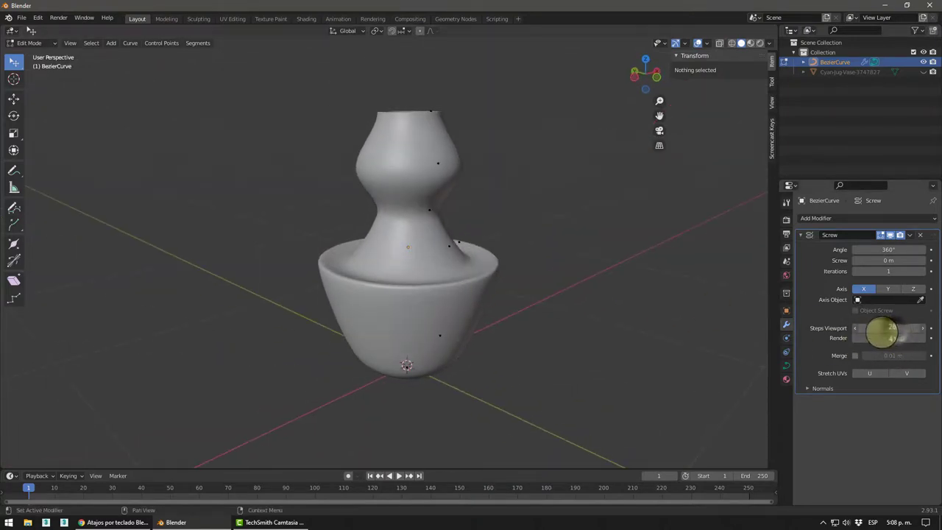
{"action": "middle_click_drag", "start_coordinate": [515, 324], "coordinate": [542, 321]}
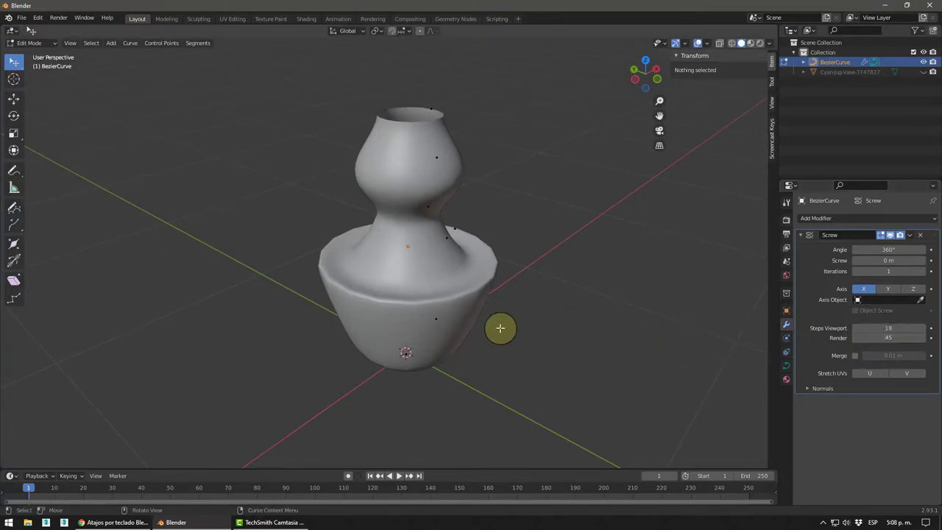
{"action": "scroll", "coordinate": [498, 326], "scroll_direction": "up", "scroll_amount": 3}
{"action": "mouse_move", "coordinate": [448, 277]}
{"action": "middle_mouse_down"}
{"action": "mouse_move", "coordinate": [482, 239]}
{"action": "mouse_move", "coordinate": [540, 245]}
{"action": "mouse_move", "coordinate": [433, 252]}
{"action": "mouse_move", "coordinate": [402, 239]}
{"action": "middle_mouse_up"}
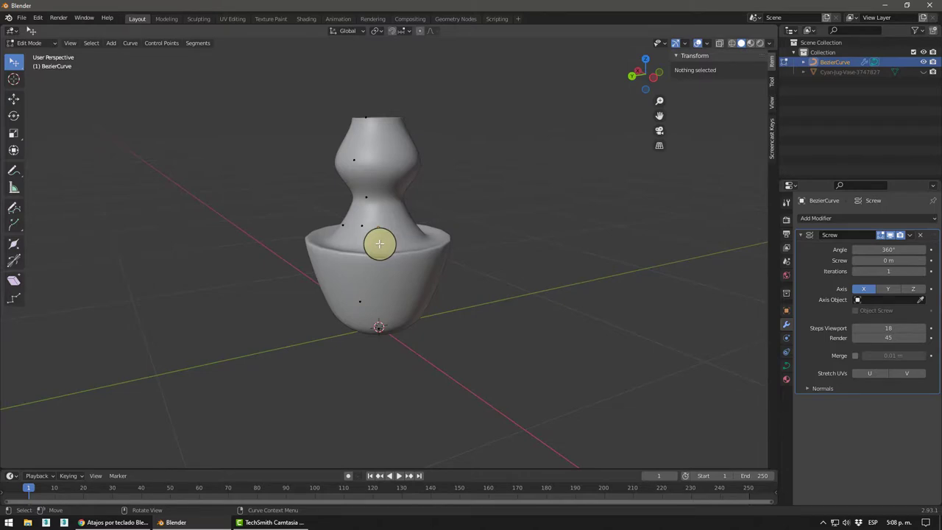
{"action": "mouse_move", "coordinate": [379, 244]}
{"action": "middle_mouse_down"}
{"action": "mouse_move", "coordinate": [395, 217]}
{"action": "mouse_move", "coordinate": [414, 242]}
{"action": "middle_mouse_up"}
{"action": "scroll", "coordinate": [390, 237], "scroll_direction": "up", "scroll_amount": 2}
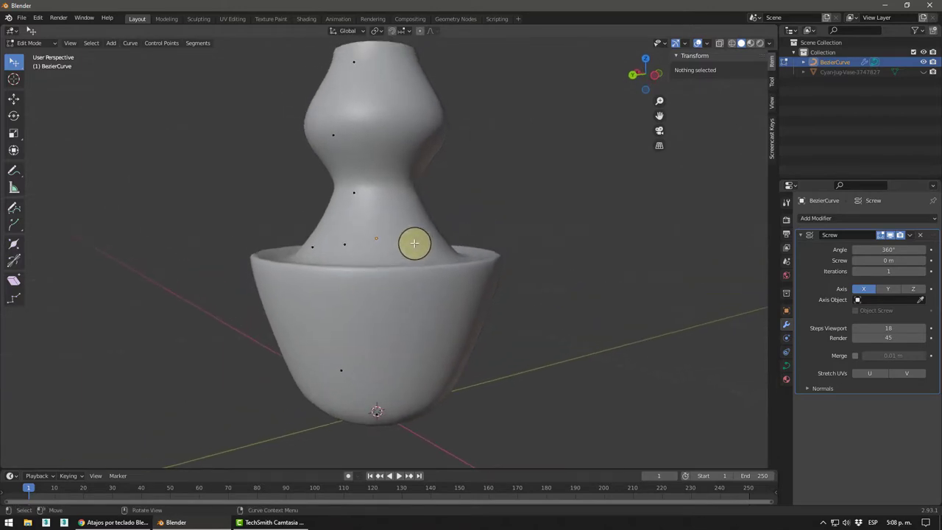